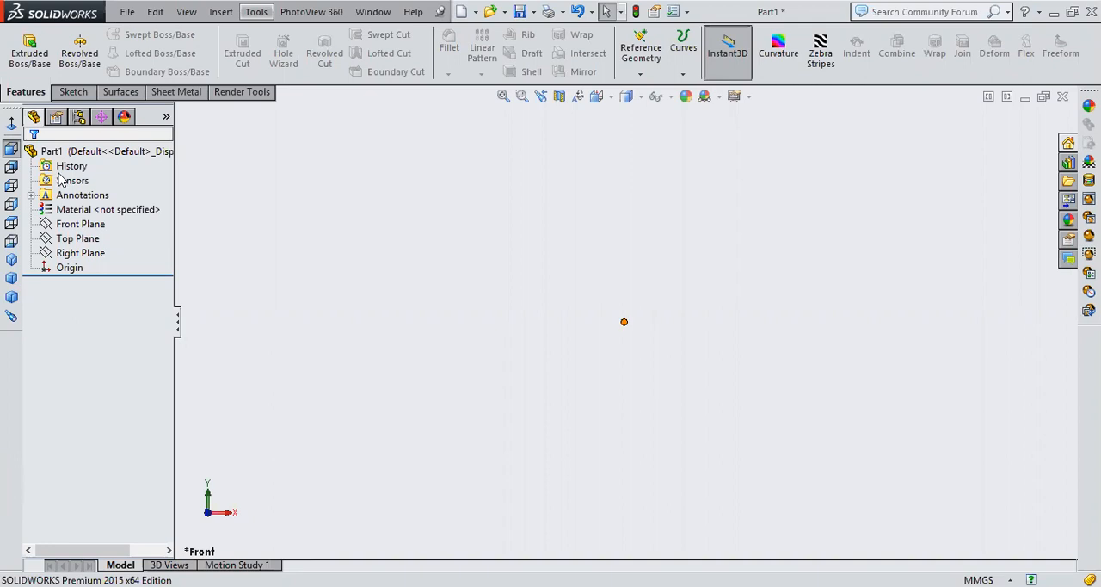
Examine how the Front, Top and Right planes are oriented in isometric view
{"action": "left_click", "coordinate": [11, 260]}
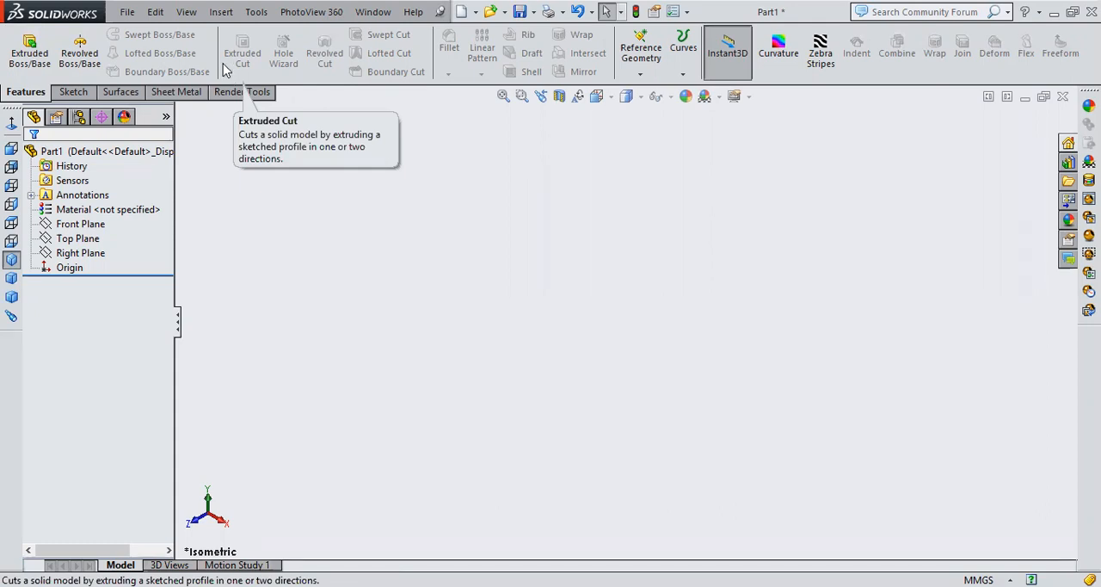
{"action": "left_click", "coordinate": [94, 223]}
{"action": "left_click", "coordinate": [95, 239]}
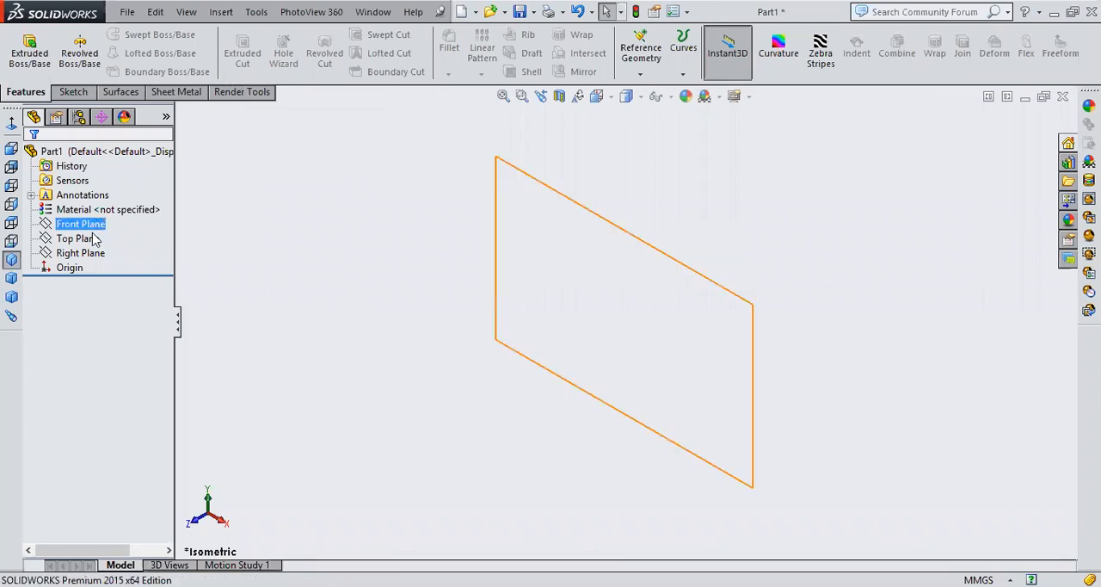
{"action": "left_click", "coordinate": [93, 252]}
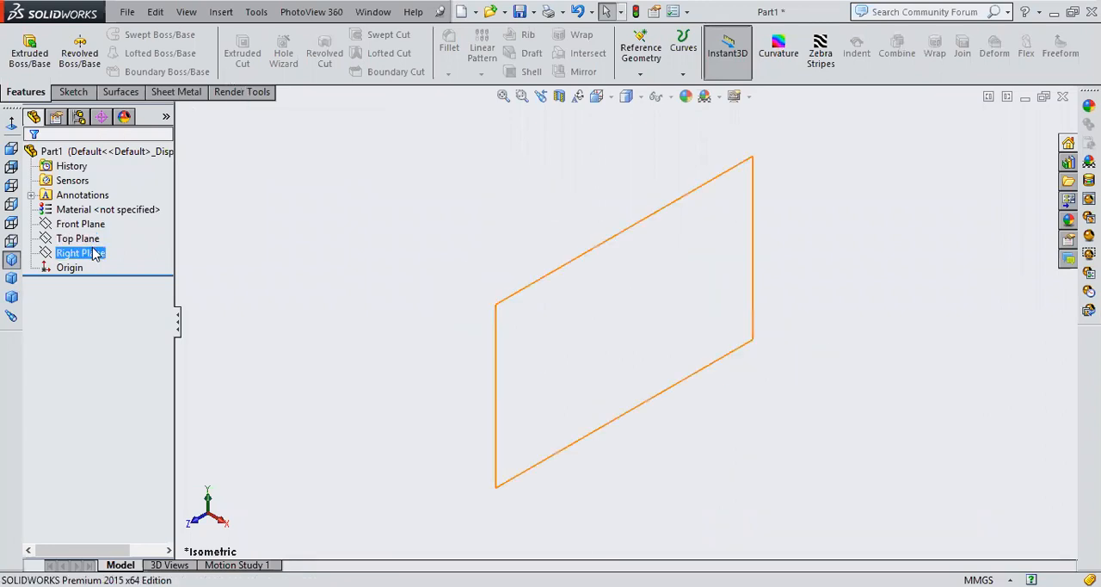
{"action": "left_click", "coordinate": [95, 241]}
{"action": "left_click", "coordinate": [95, 225]}
{"action": "left_click", "coordinate": [95, 239]}
{"action": "left_click", "coordinate": [93, 253]}
{"action": "left_click", "coordinate": [95, 239]}
{"action": "left_click", "coordinate": [95, 226]}
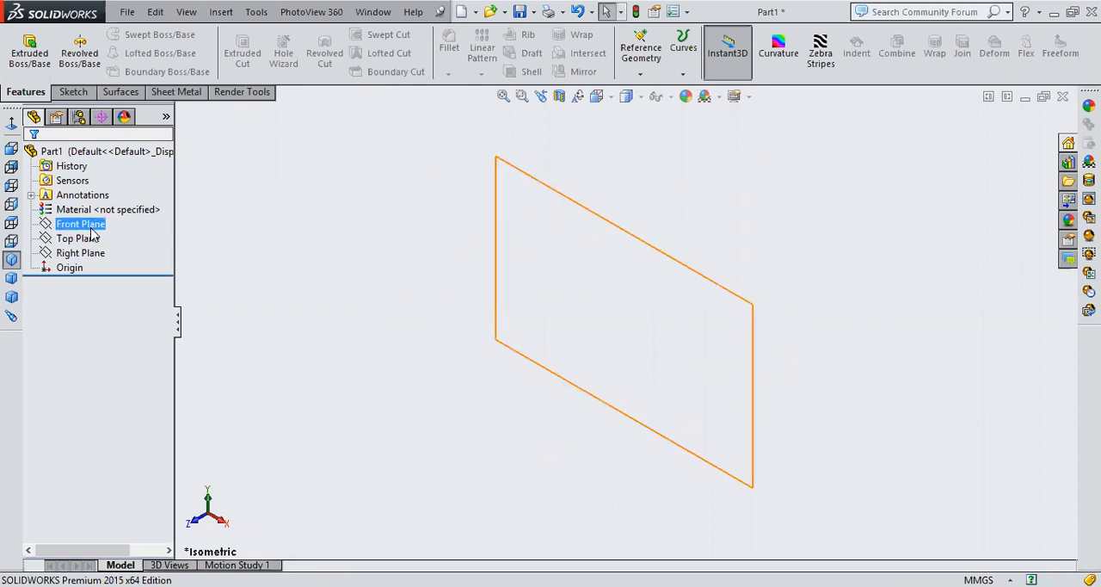
{"action": "left_click", "coordinate": [95, 241]}
{"action": "left_click", "coordinate": [95, 252]}
{"action": "left_click", "coordinate": [95, 239]}
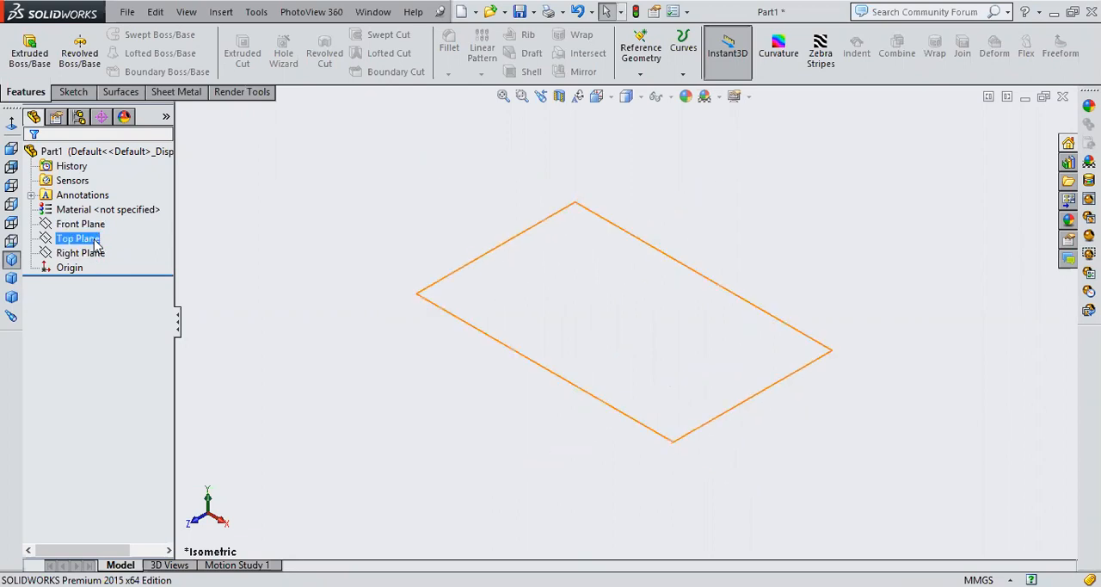
{"action": "left_click", "coordinate": [98, 226]}
{"action": "left_click", "coordinate": [95, 239]}
{"action": "left_click", "coordinate": [95, 253]}
{"action": "left_click", "coordinate": [95, 239]}
{"action": "left_click", "coordinate": [95, 225]}
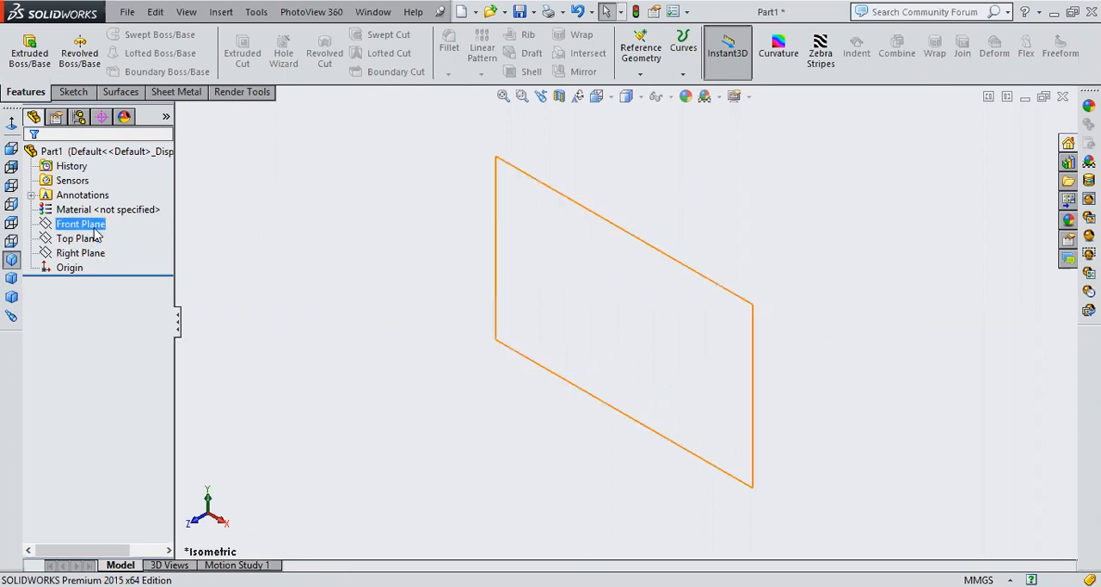
{"action": "left_click", "coordinate": [95, 238]}
Show the Front, Top and Right planes in the graphics area
{"action": "left_click", "coordinate": [90, 210]}
{"action": "left_click", "coordinate": [82, 225]}
{"action": "right_click", "coordinate": [79, 226]}
{"action": "key", "text": "Escape"}
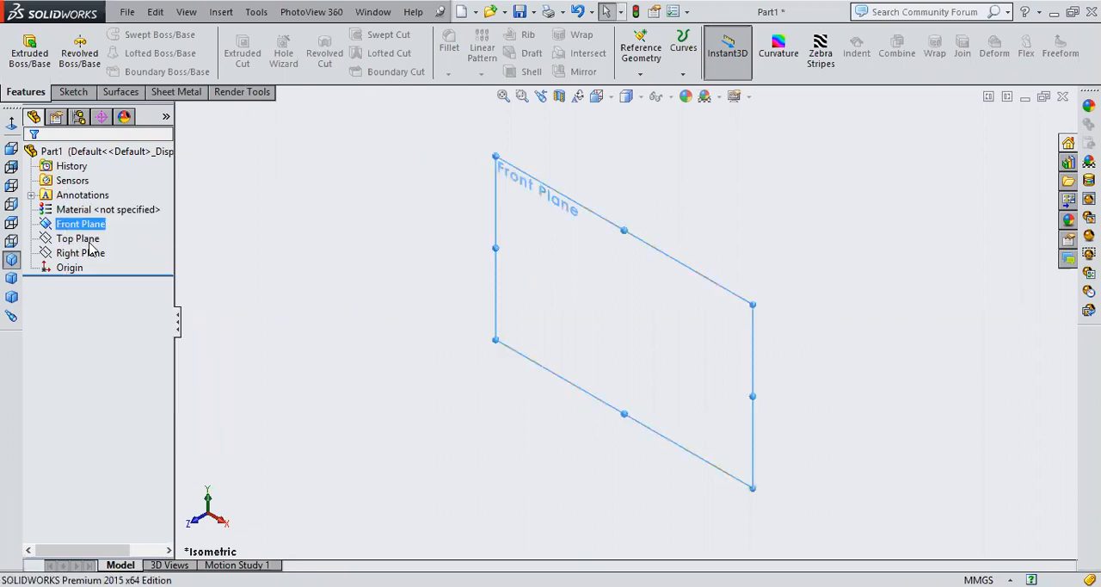
{"action": "right_click", "coordinate": [102, 239]}
{"action": "left_click", "coordinate": [116, 221]}
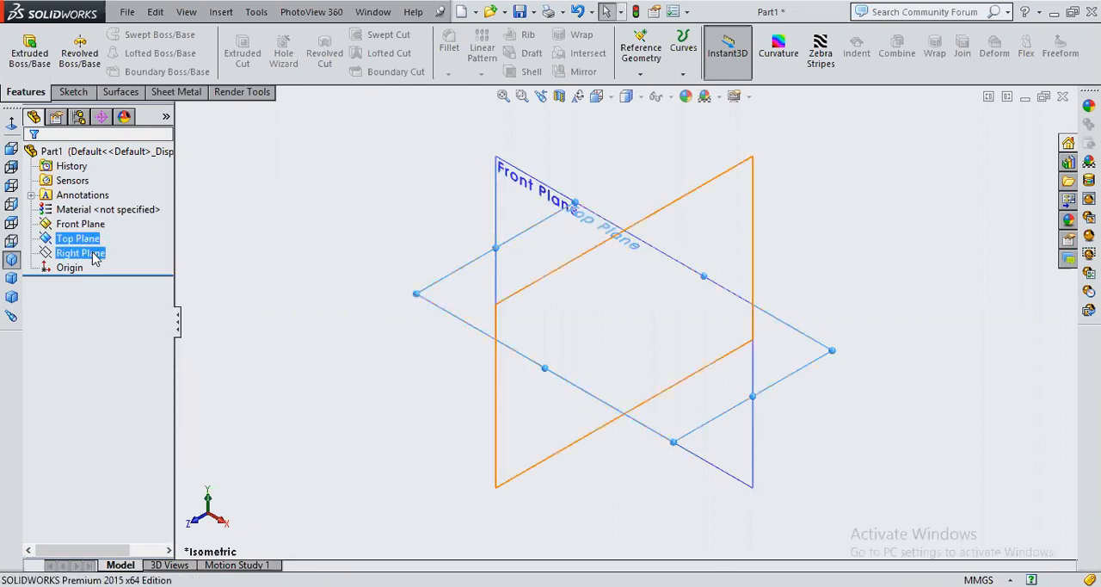
{"action": "right_click", "coordinate": [102, 253]}
{"action": "left_click", "coordinate": [121, 231]}
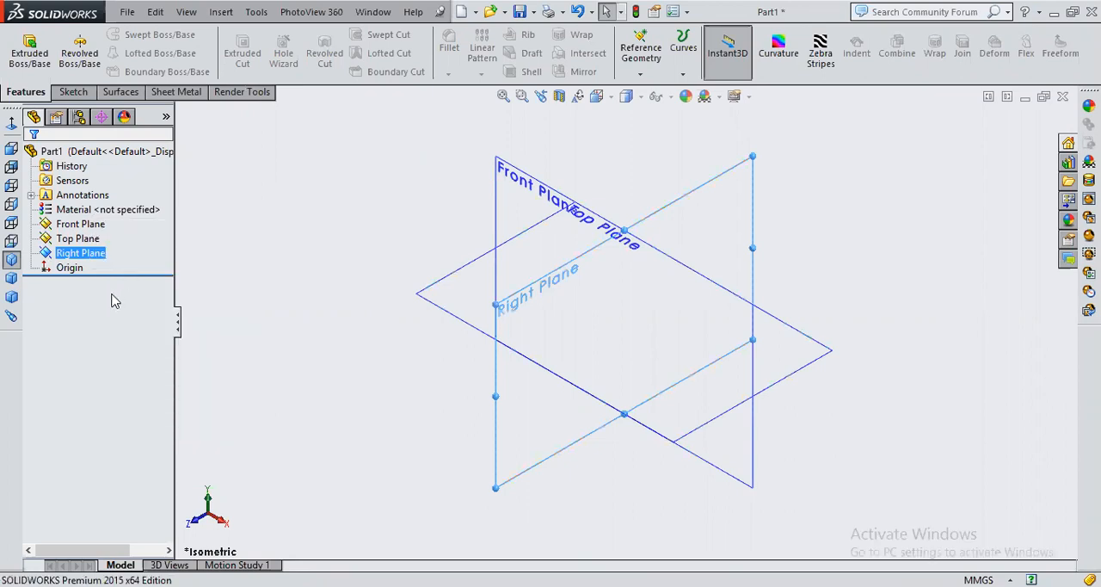
{"action": "left_click", "coordinate": [249, 243]}
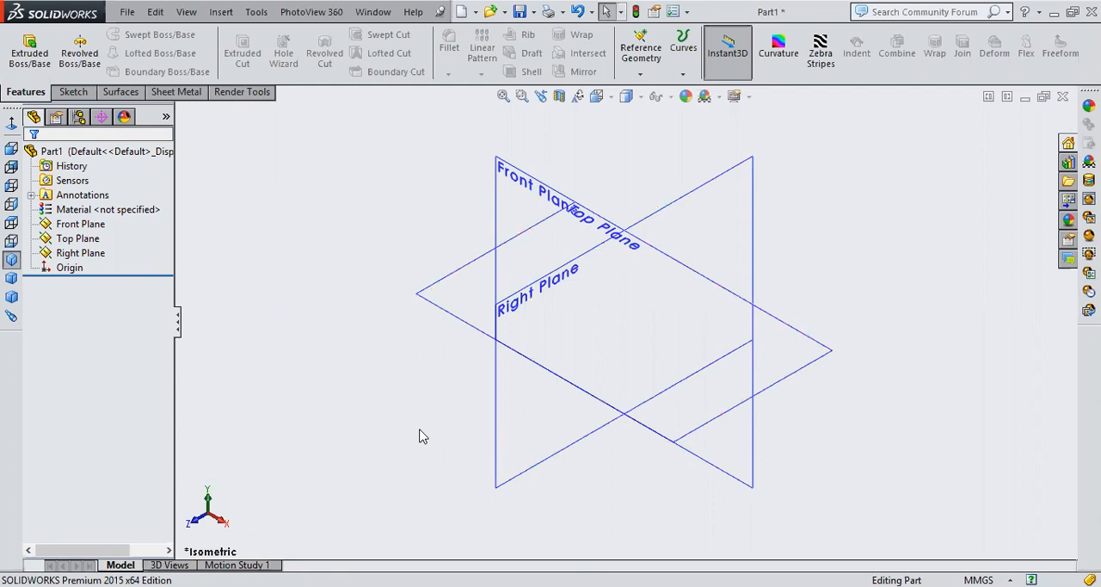
Open a sketch on the Front Plane and draw a centre rectangle from the origin
{"action": "left_click", "coordinate": [509, 210]}
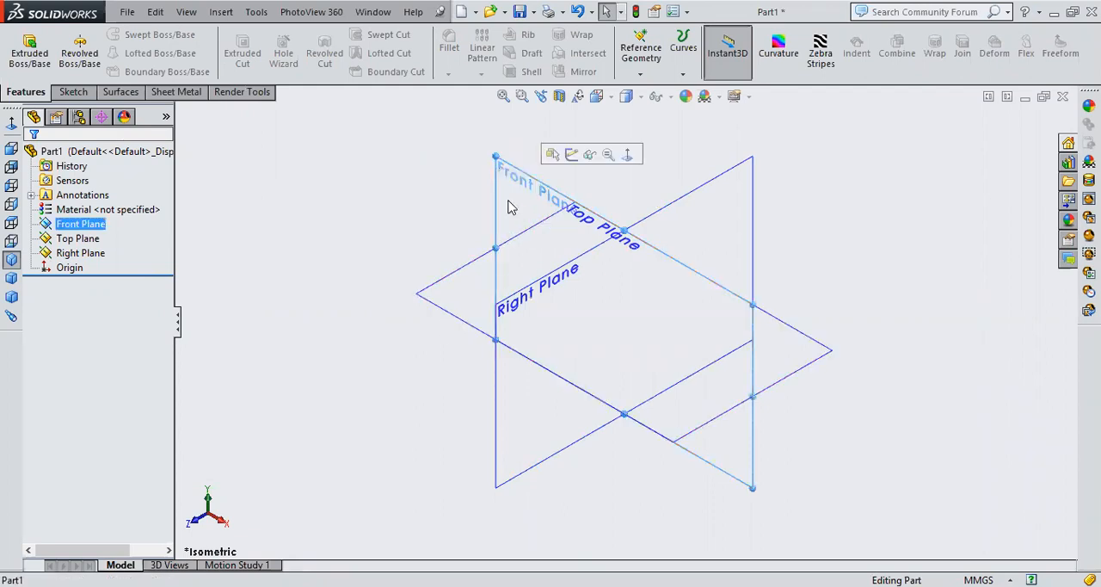
{"action": "mouse_move", "coordinate": [808, 423]}
{"action": "middle_mouse_down"}
{"action": "mouse_move", "coordinate": [793, 414]}
{"action": "mouse_move", "coordinate": [801, 425]}
{"action": "middle_mouse_up"}
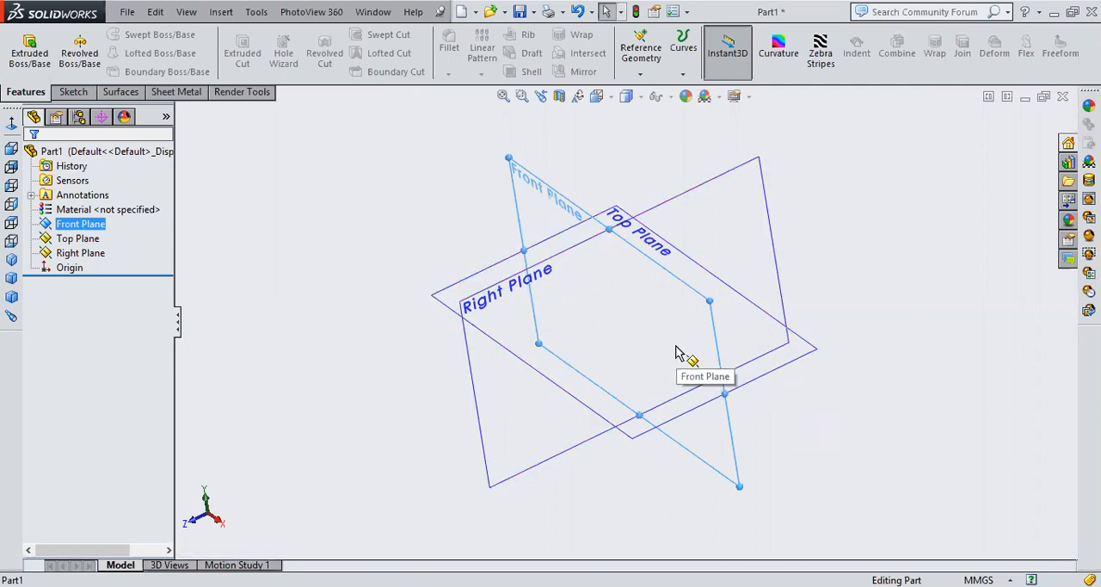
{"action": "left_click", "coordinate": [906, 250]}
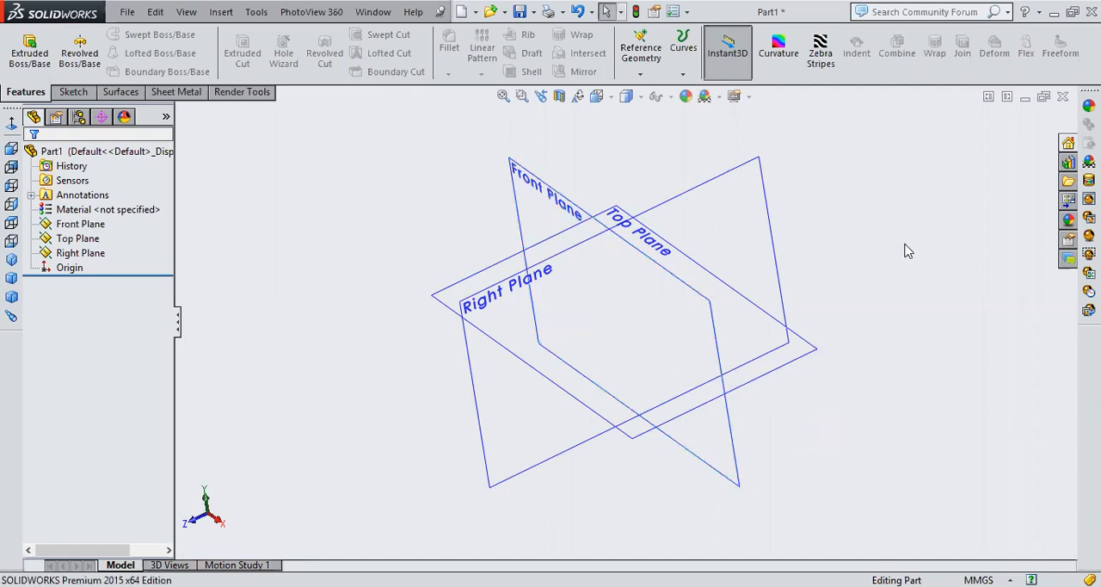
{"action": "left_click", "coordinate": [656, 267]}
{"action": "left_click", "coordinate": [716, 216]}
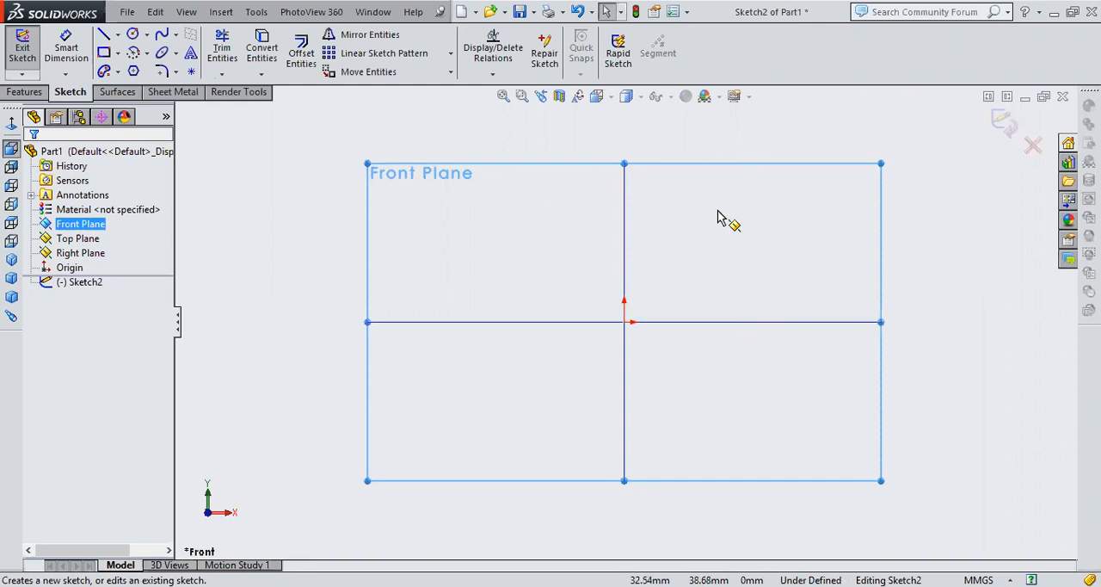
{"action": "left_click", "coordinate": [118, 52]}
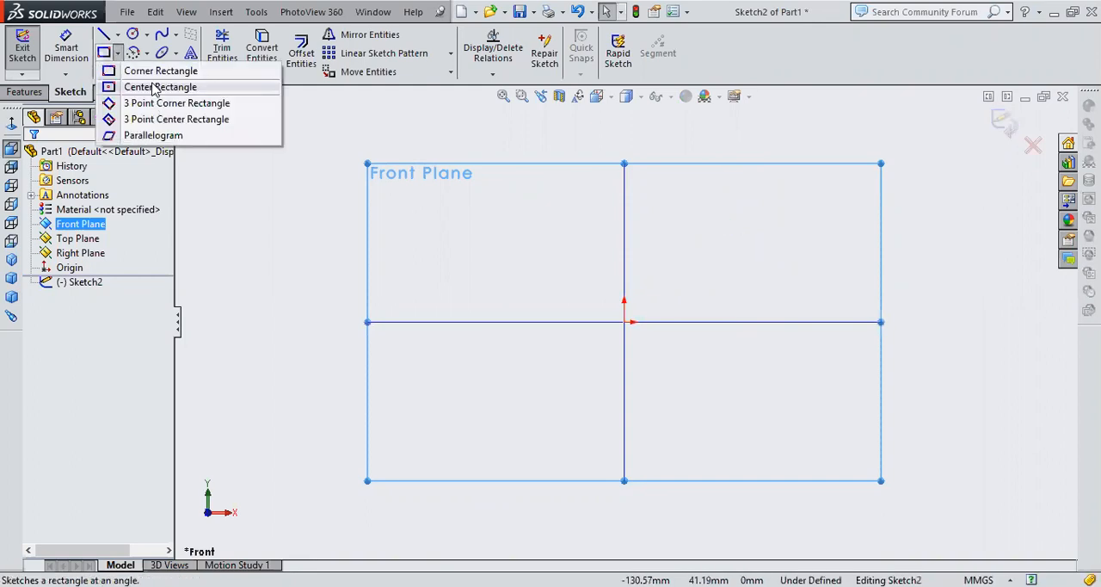
{"action": "left_click", "coordinate": [624, 320]}
{"action": "left_click", "coordinate": [710, 387]}
{"action": "right_click", "coordinate": [779, 235]}
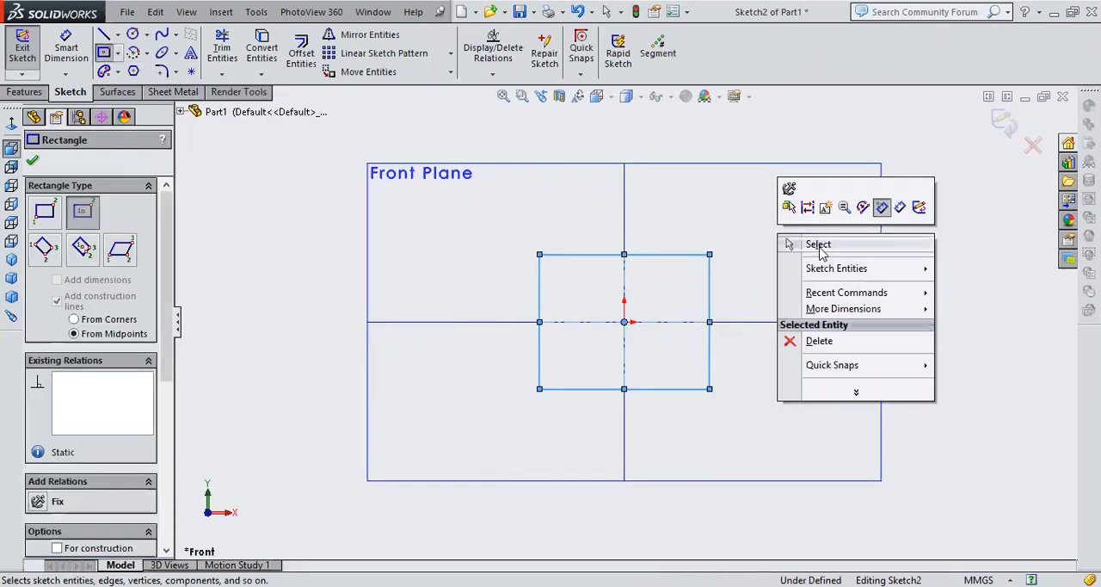
{"action": "left_click", "coordinate": [818, 245]}
{"action": "left_click", "coordinate": [806, 249]}
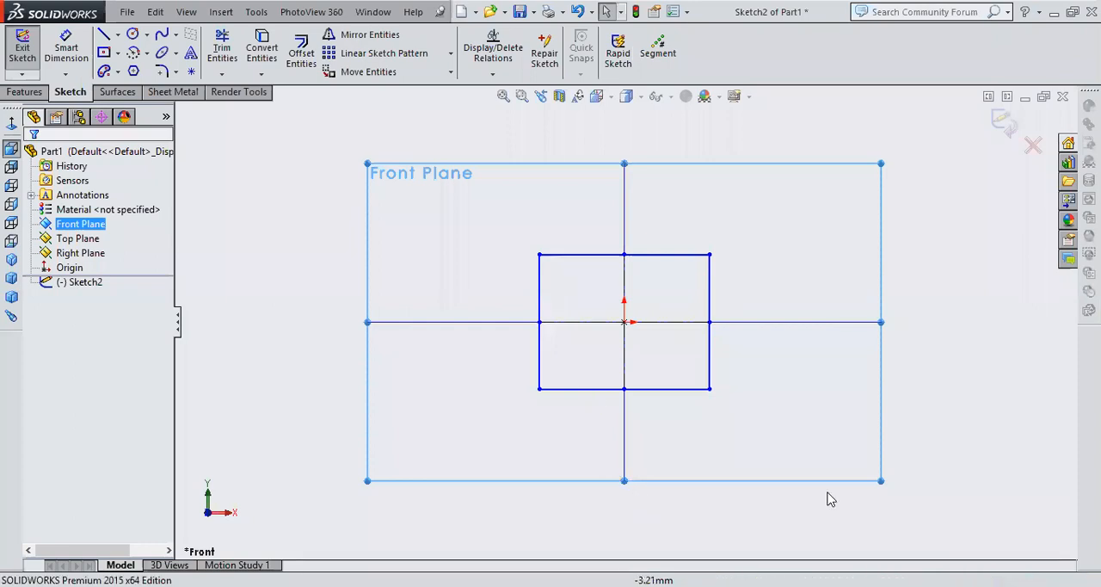
{"action": "left_click", "coordinate": [225, 222]}
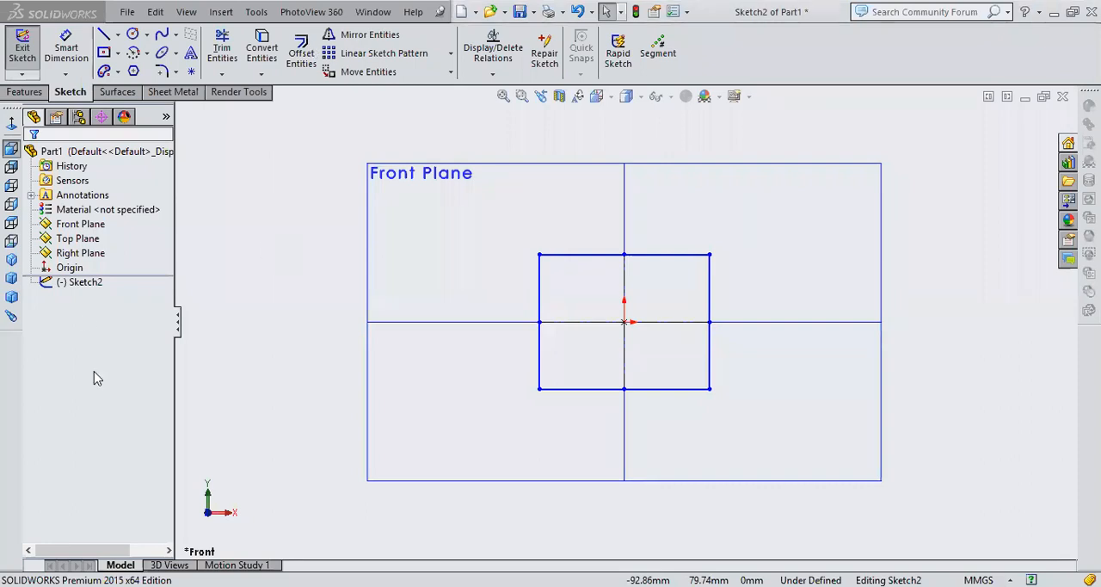
{"action": "left_click", "coordinate": [89, 257]}
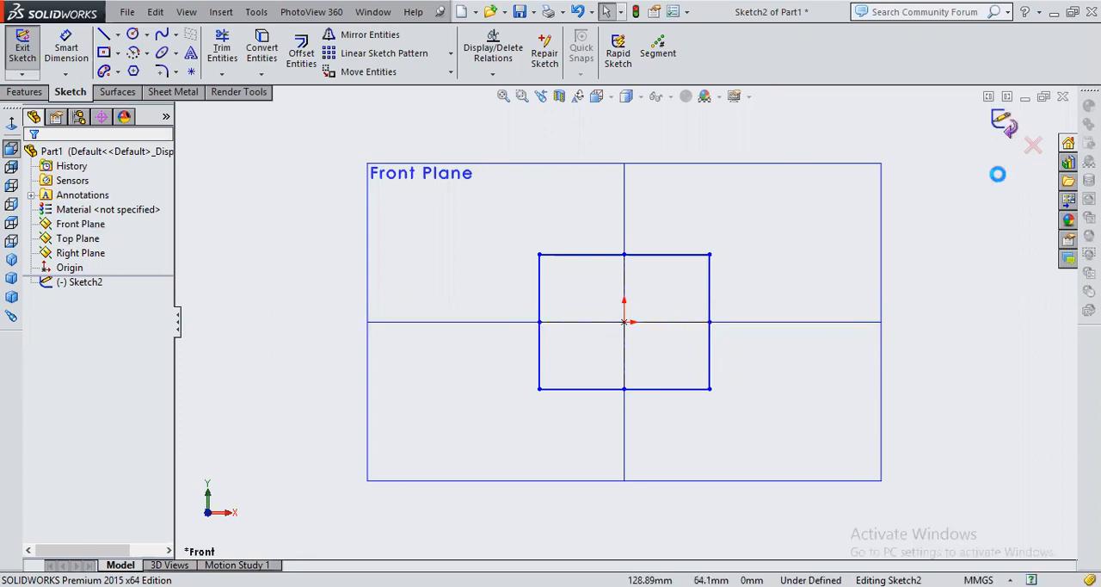
Delete all of the rectangle's geometry and leave the empty sketch
{"action": "double_click", "coordinate": [418, 278]}
{"action": "key", "text": "ctrl+a"}
{"action": "key", "text": "Delete"}
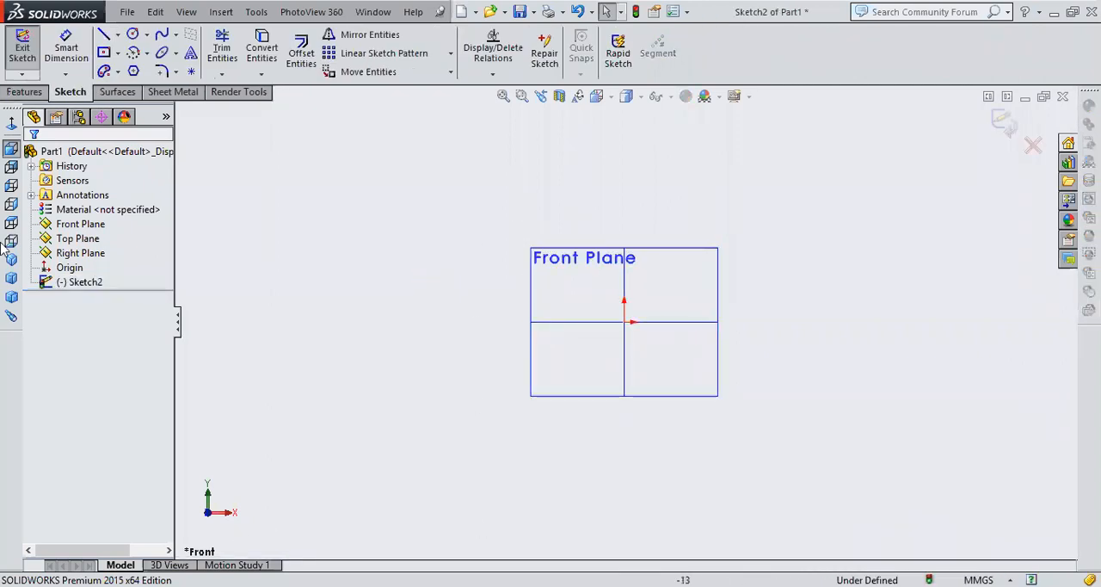
{"action": "left_click", "coordinate": [11, 259]}
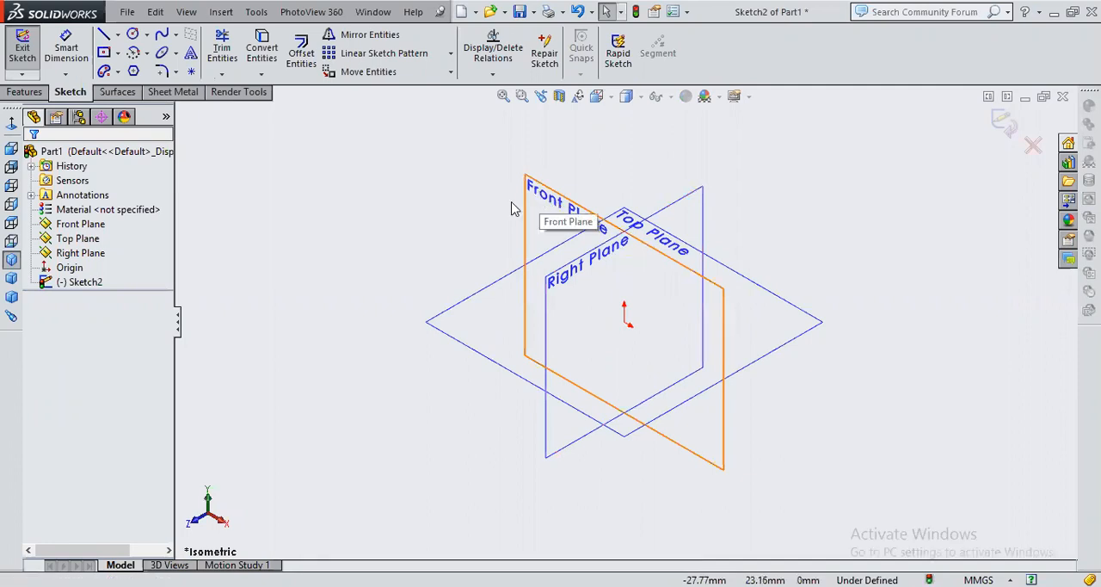
{"action": "left_click", "coordinate": [550, 206]}
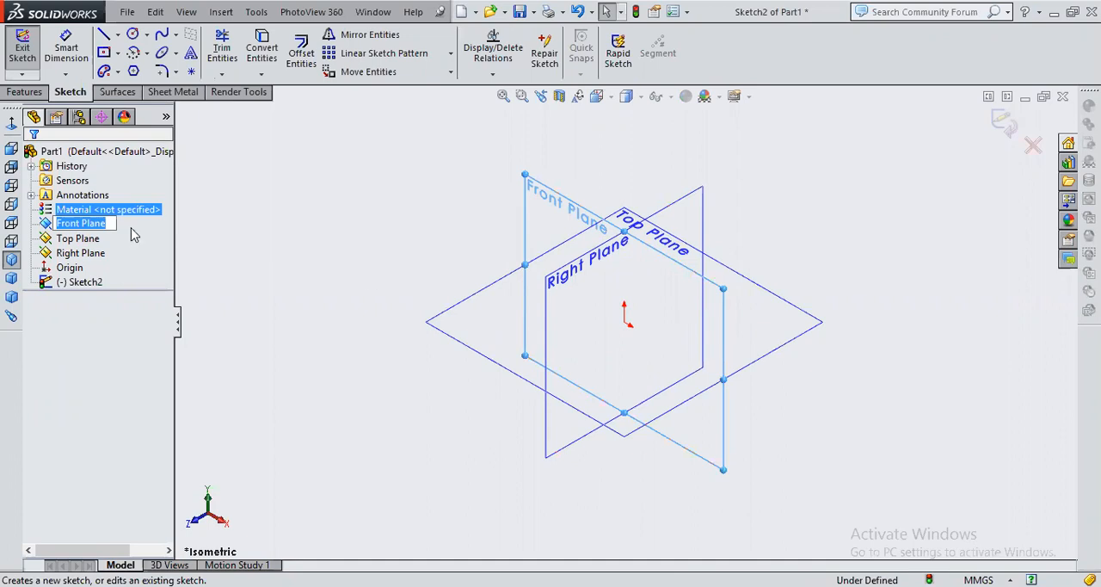
{"action": "left_click", "coordinate": [130, 228]}
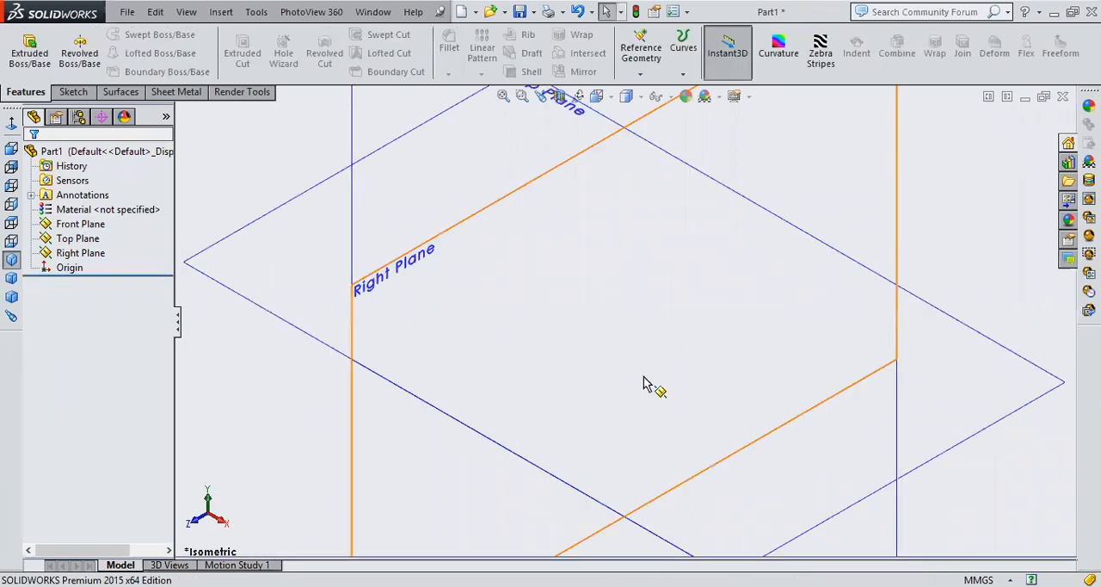
Sketch a centre rectangle about 84 by 70 mm from the origin on the Front Plane and exit the sketch
{"action": "key", "text": "f"}
{"action": "left_click", "coordinate": [575, 199]}
{"action": "left_click", "coordinate": [622, 147]}
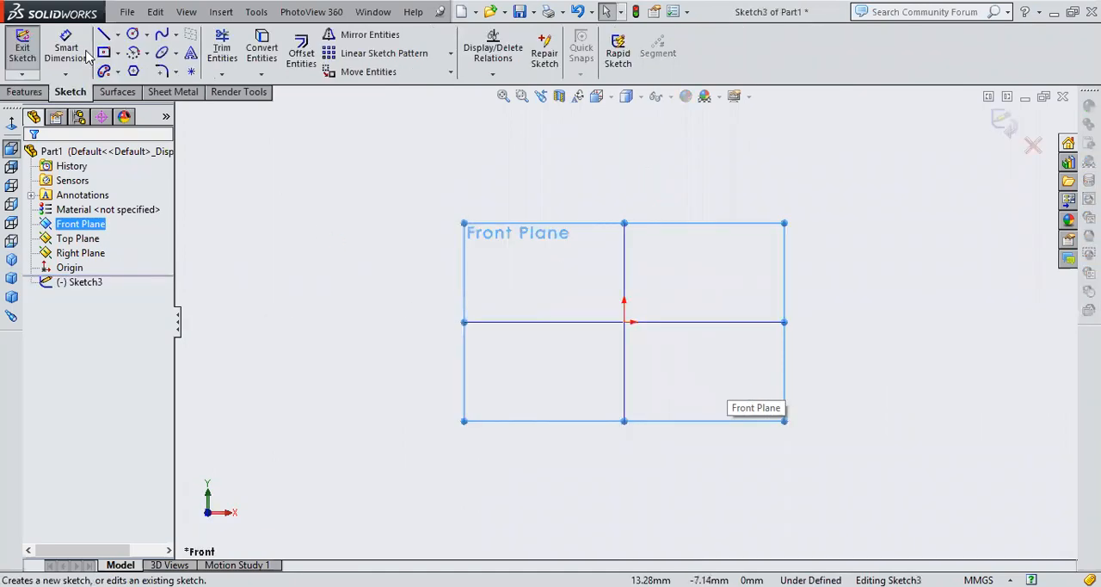
{"action": "left_click", "coordinate": [104, 52]}
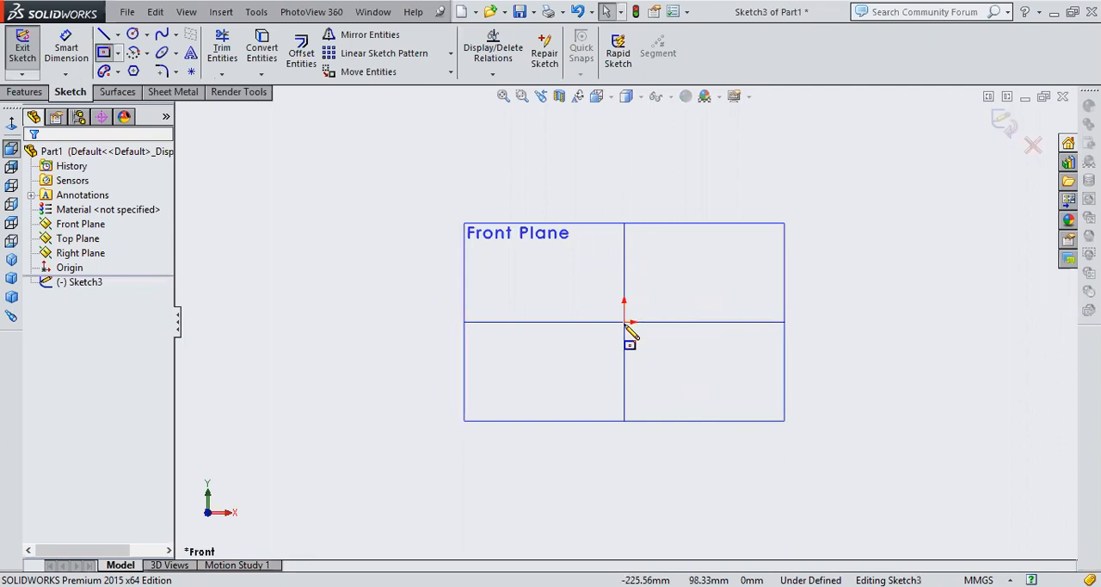
{"action": "left_click", "coordinate": [624, 321]}
{"action": "left_click", "coordinate": [700, 386]}
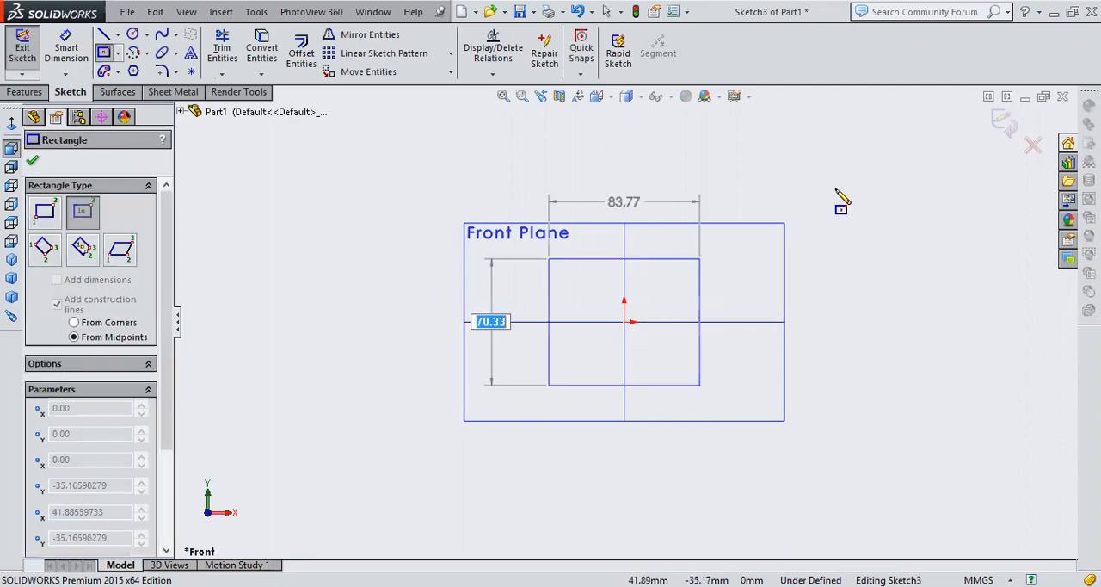
{"action": "right_click", "coordinate": [886, 206]}
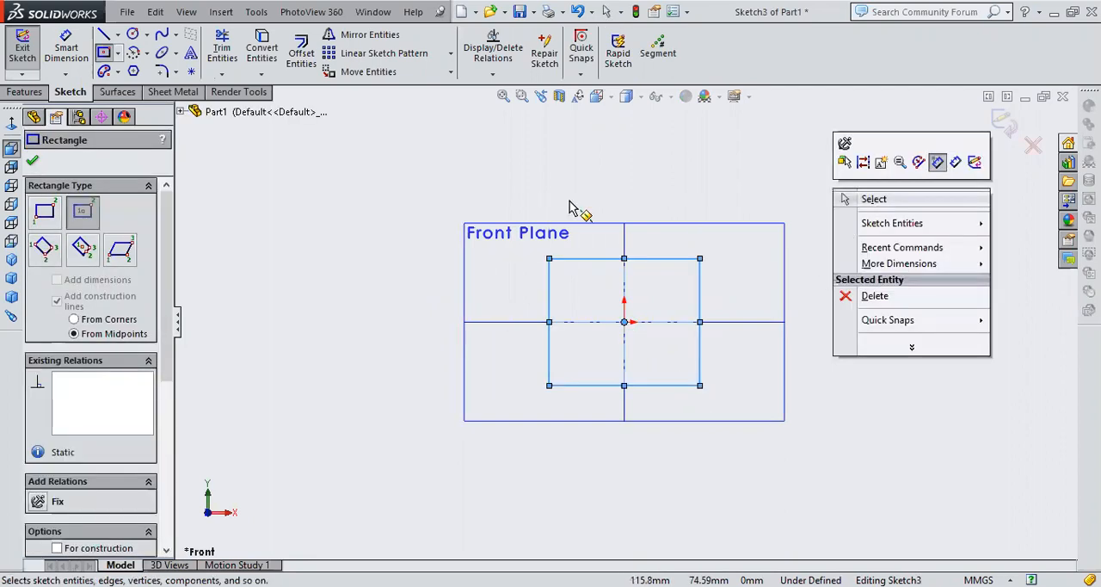
{"action": "key", "text": "Escape"}
{"action": "key", "text": "Escape"}
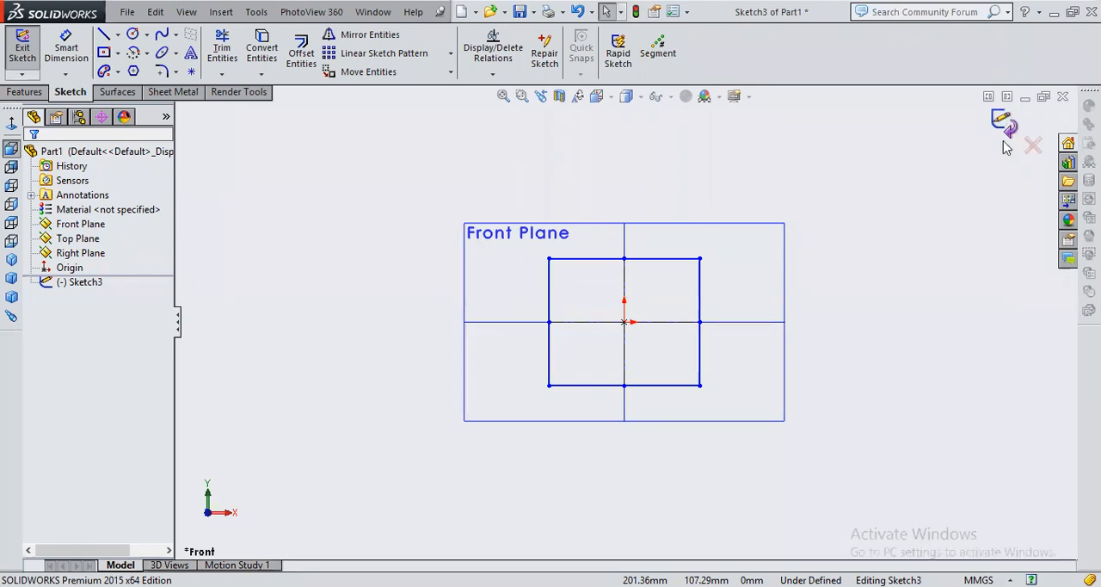
{"action": "left_click", "coordinate": [1002, 137]}
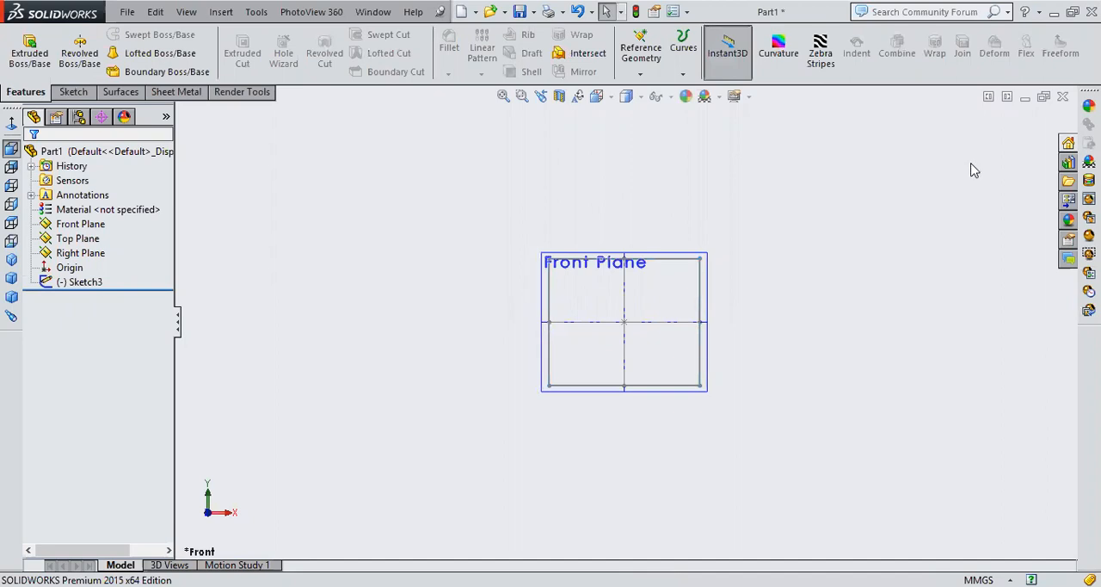
{"action": "right_click", "coordinate": [688, 425]}
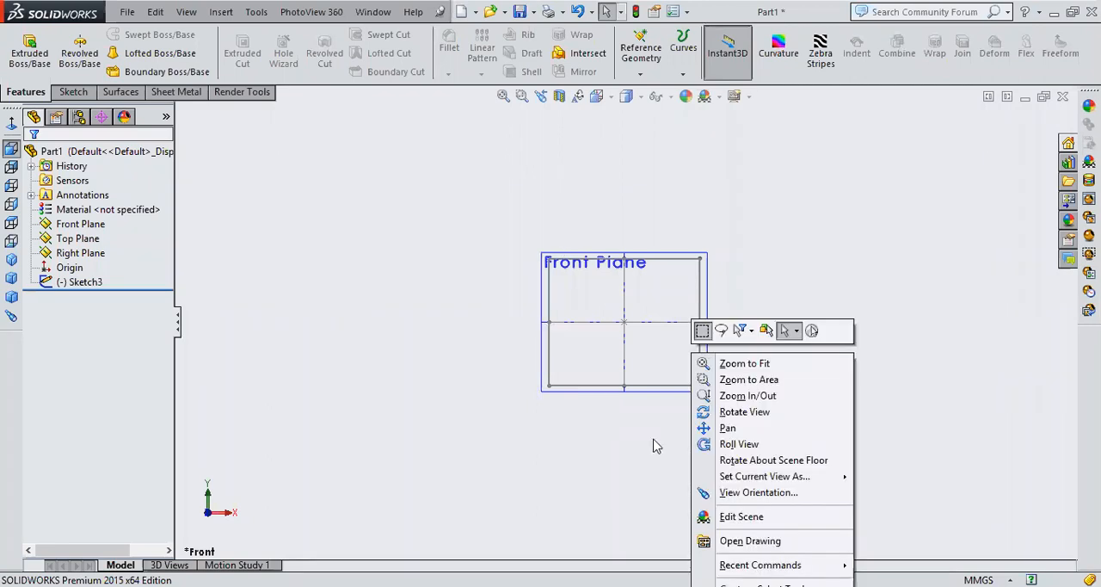
{"action": "left_click", "coordinate": [636, 342]}
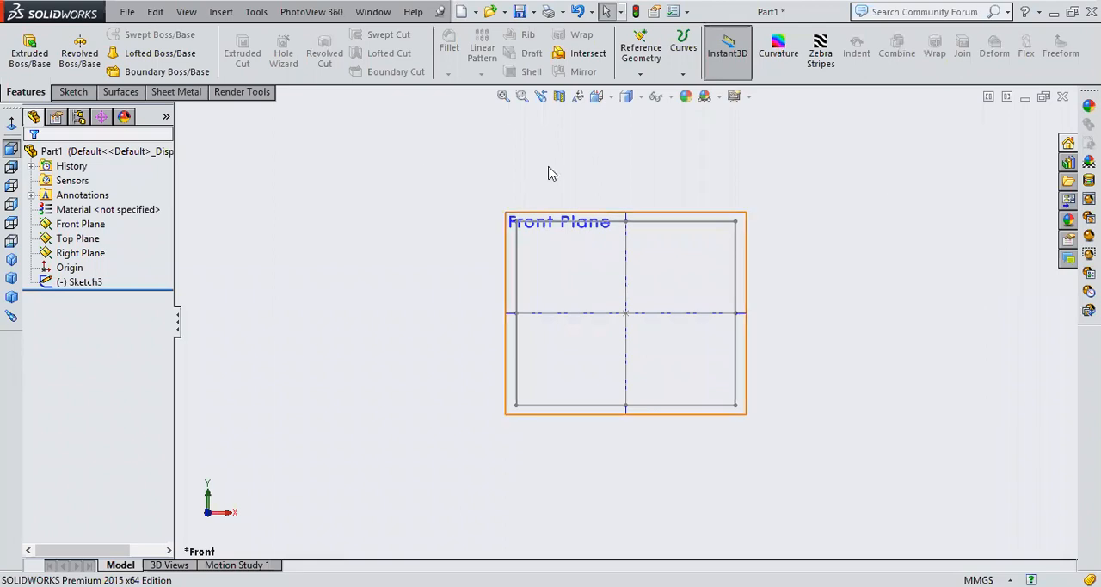
{"action": "left_click", "coordinate": [730, 375]}
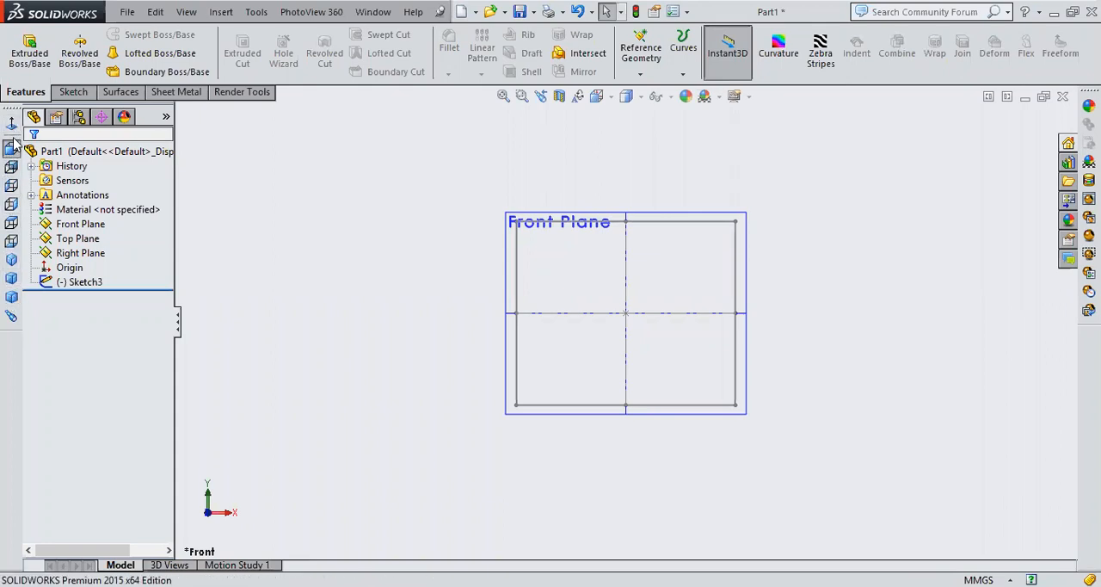
Try a blind extrusion of the rectangle sketch with a depth of 59 mm in the isometric view, and cancel it
{"action": "left_click", "coordinate": [10, 262]}
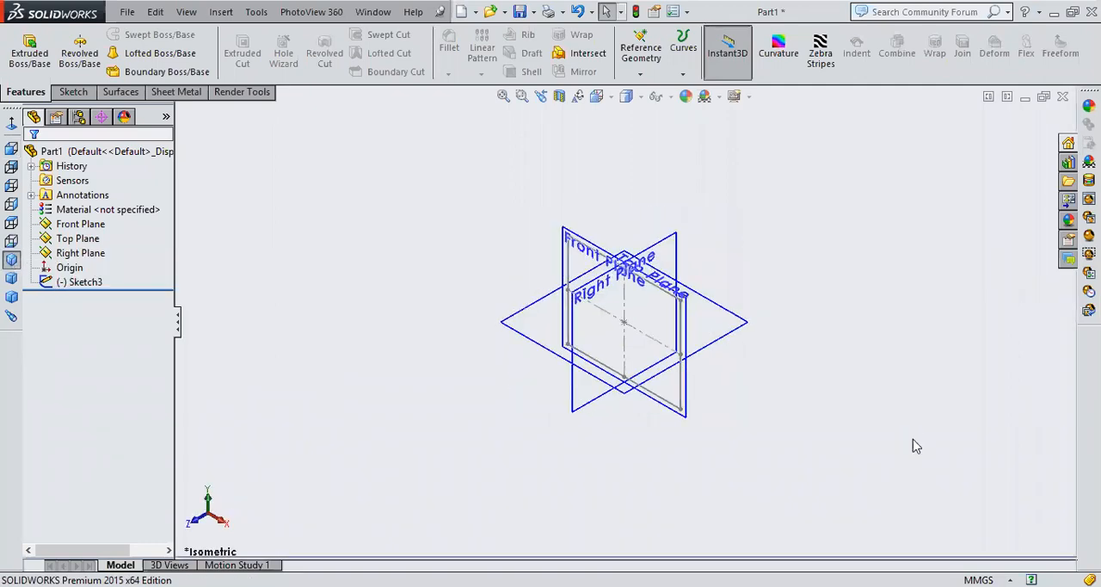
{"action": "right_click", "coordinate": [773, 500]}
{"action": "left_click", "coordinate": [746, 437]}
{"action": "scroll", "coordinate": [685, 332], "scroll_direction": "down", "scroll_amount": 4}
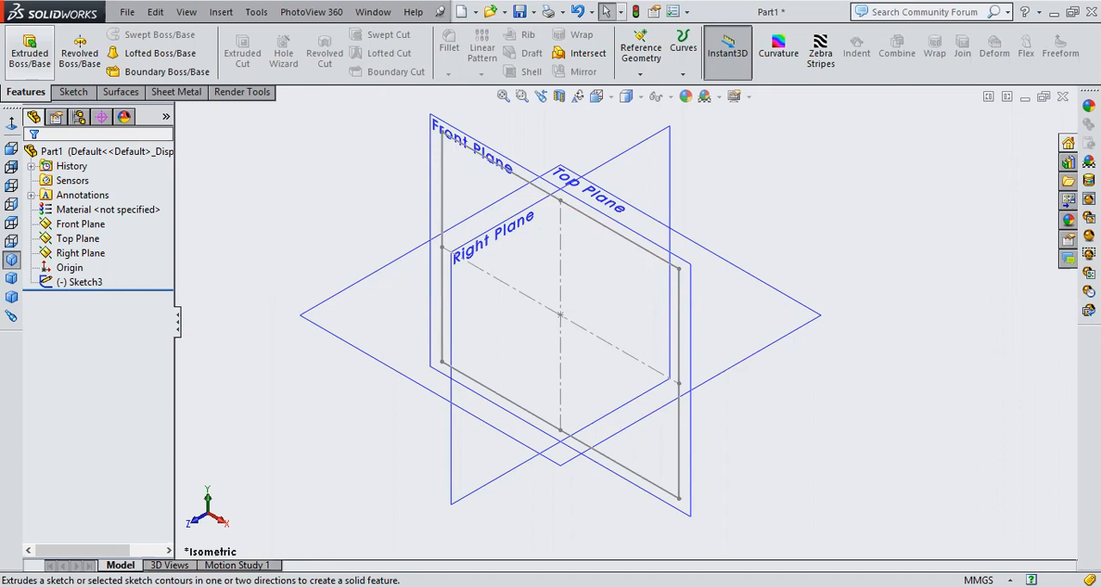
{"action": "left_click", "coordinate": [31, 50]}
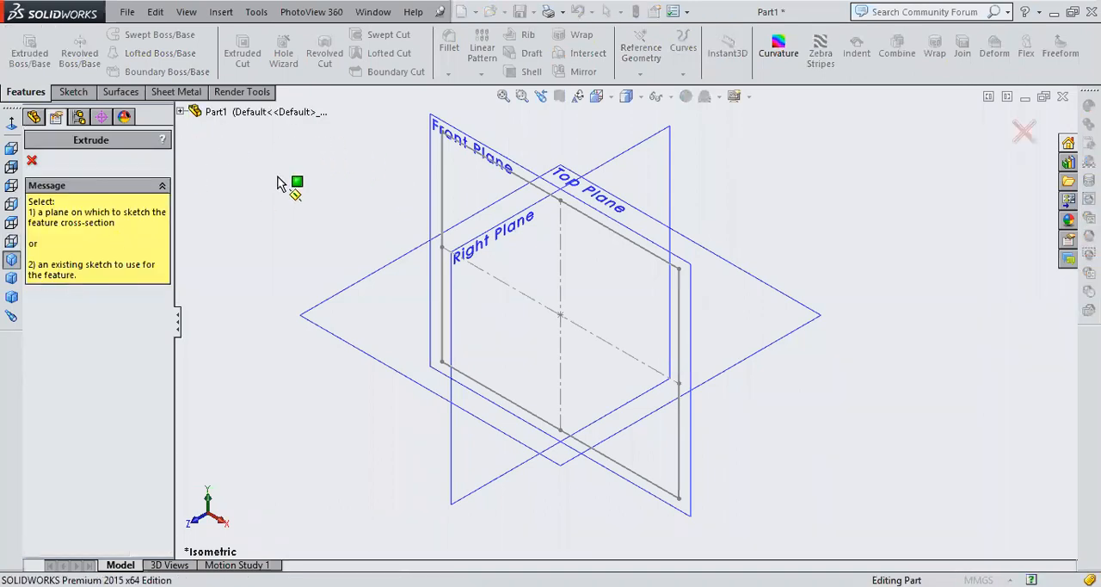
{"action": "left_click", "coordinate": [443, 179]}
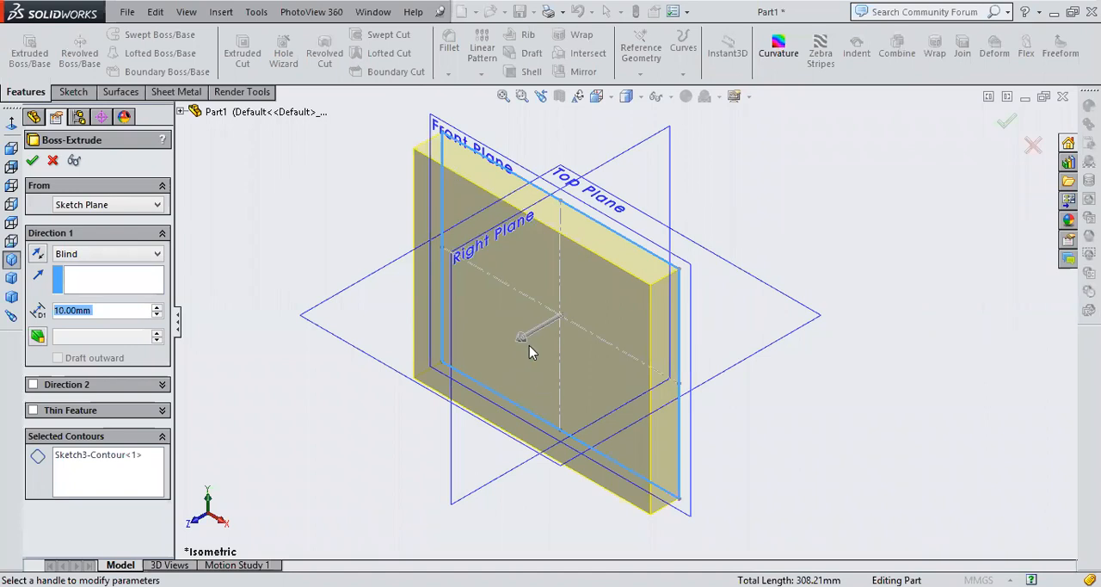
{"action": "left_click_drag", "start_coordinate": [525, 349], "coordinate": [394, 417]}
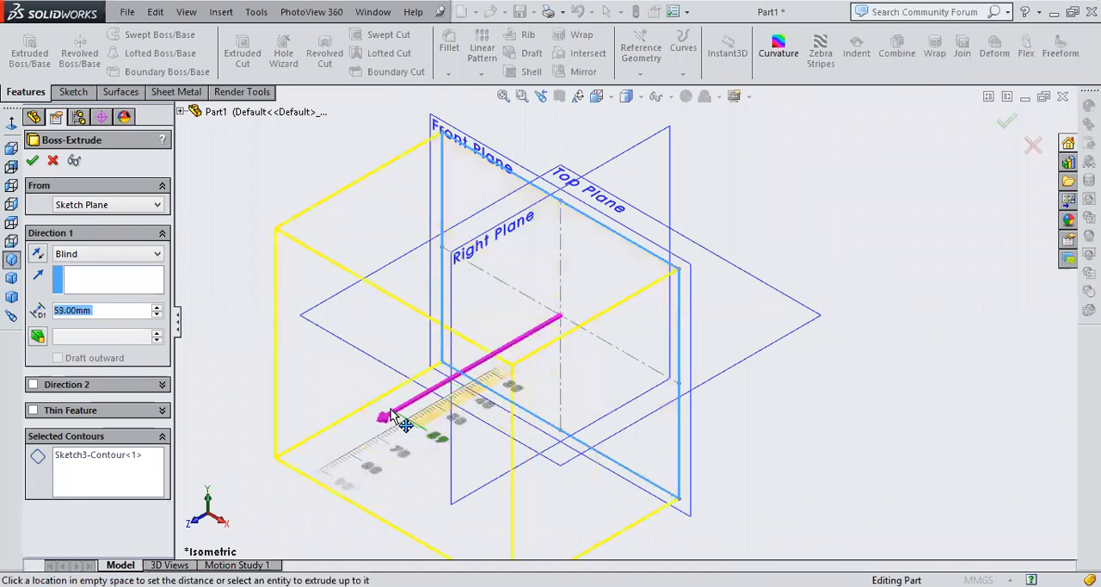
{"action": "scroll", "coordinate": [821, 298], "scroll_direction": "up", "scroll_amount": 2}
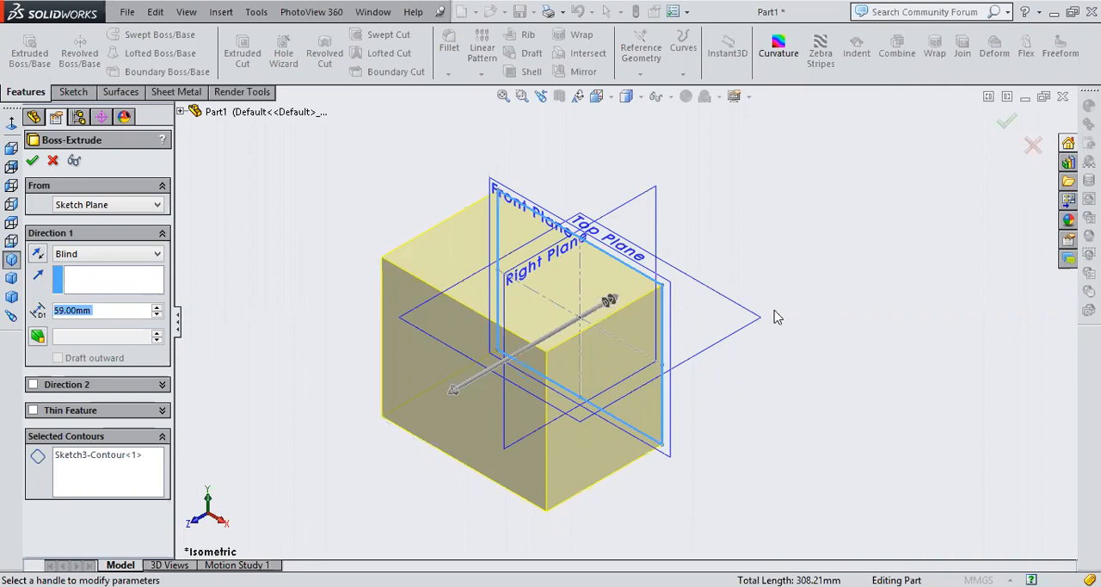
{"action": "middle_click_drag", "start_coordinate": [652, 423], "coordinate": [835, 295]}
{"action": "middle_click_drag", "start_coordinate": [352, 474], "coordinate": [8, 239]}
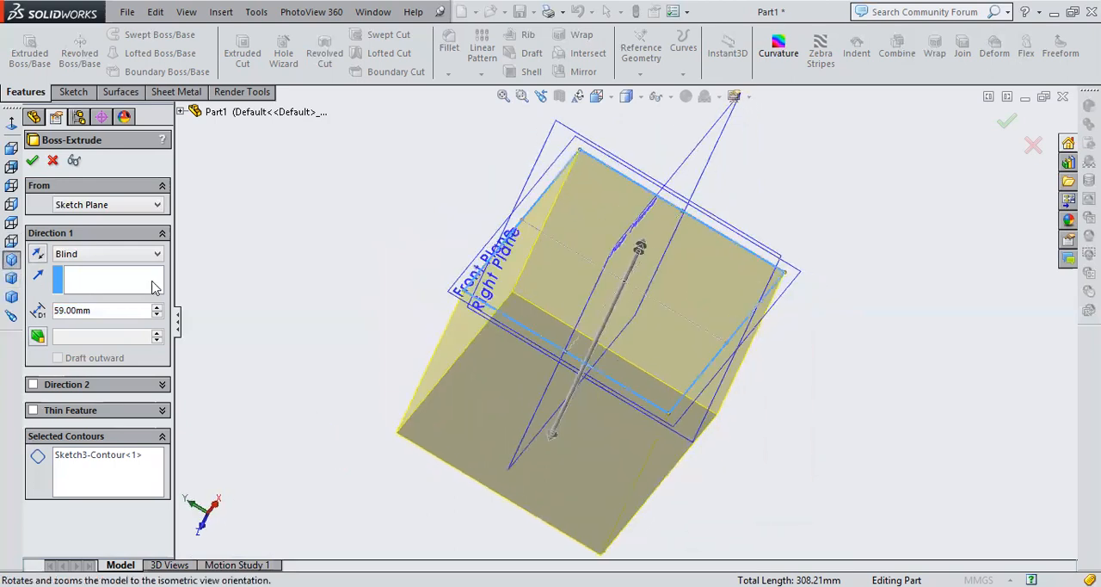
{"action": "middle_click_drag", "start_coordinate": [728, 504], "coordinate": [701, 496]}
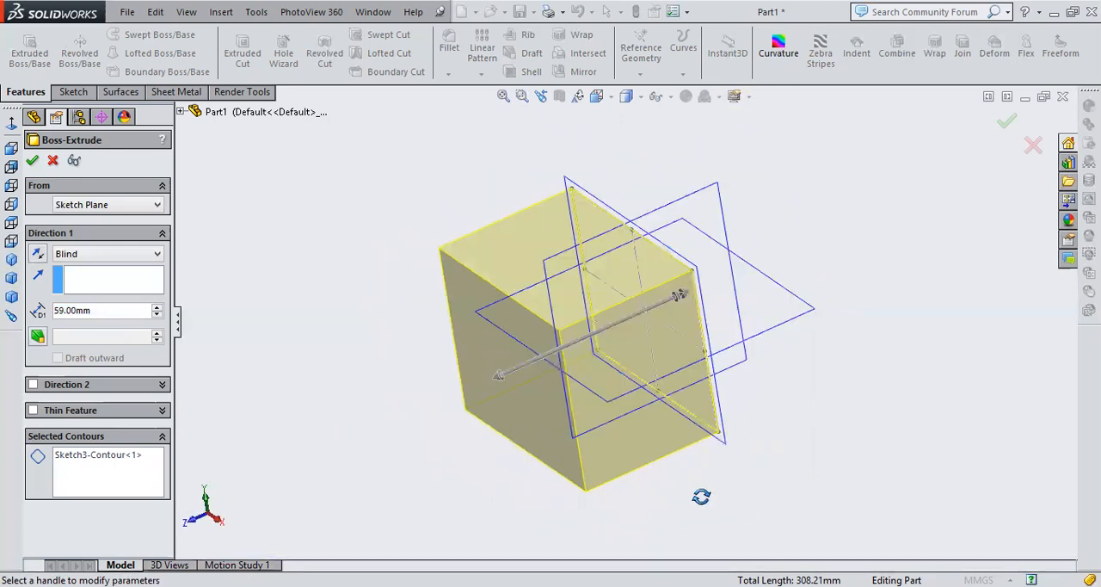
{"action": "middle_click_drag", "start_coordinate": [592, 219], "coordinate": [628, 253]}
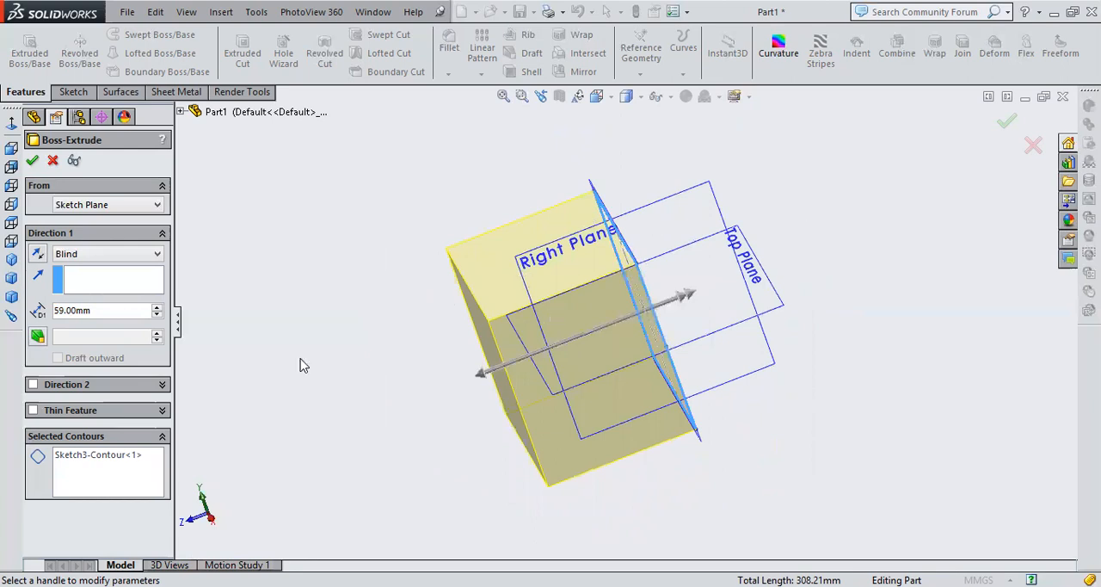
{"action": "middle_click_drag", "start_coordinate": [465, 369], "coordinate": [483, 375]}
{"action": "left_click", "coordinate": [53, 161]}
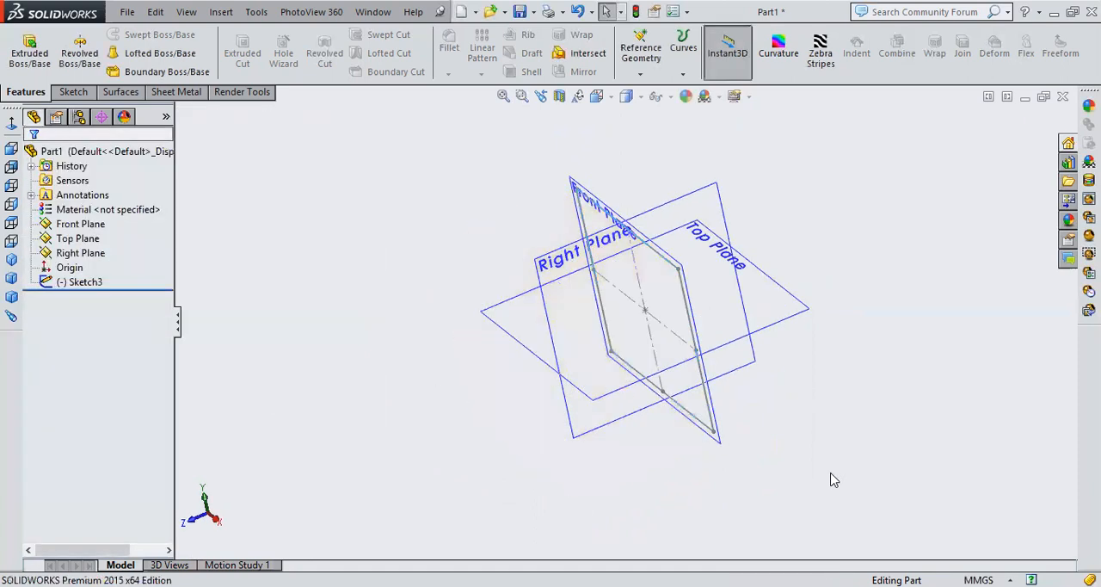
Hide the Front Plane in the graphics area
{"action": "scroll", "coordinate": [713, 327], "scroll_direction": "down", "scroll_amount": 3}
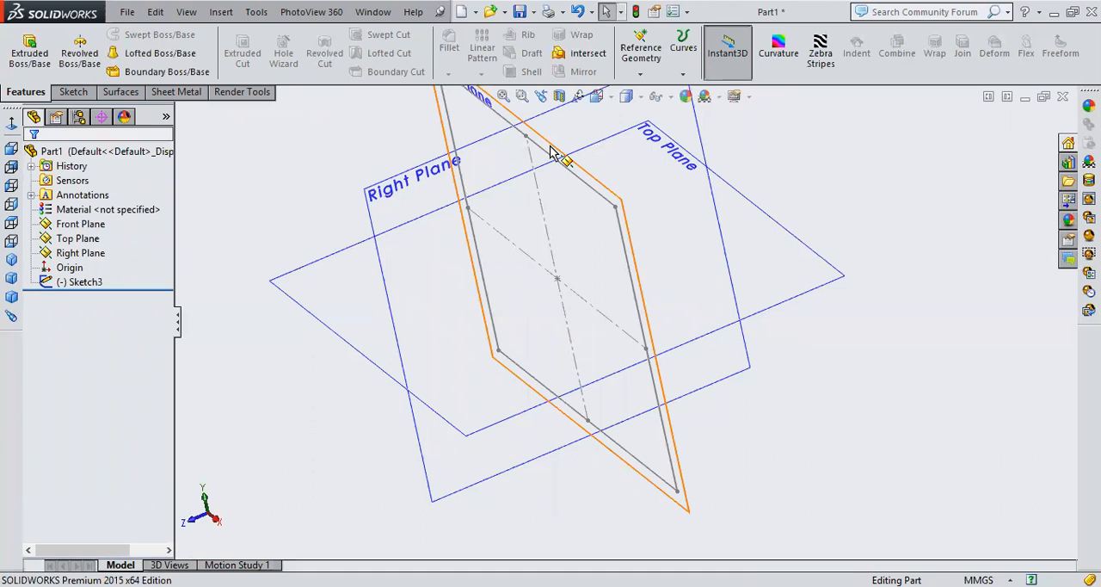
{"action": "left_click", "coordinate": [80, 224]}
{"action": "right_click", "coordinate": [76, 225]}
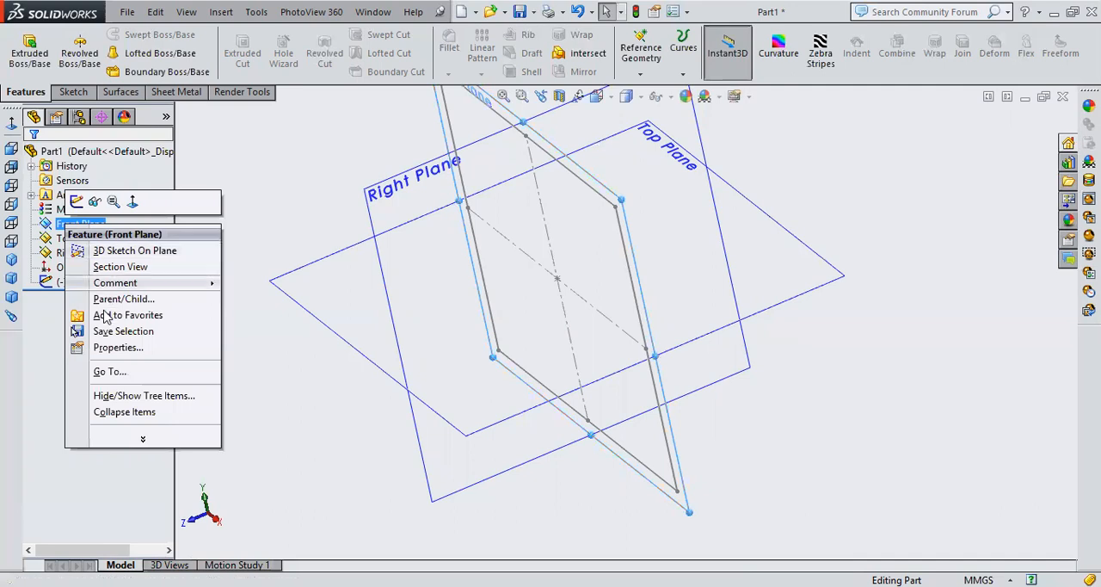
{"action": "left_click", "coordinate": [262, 153]}
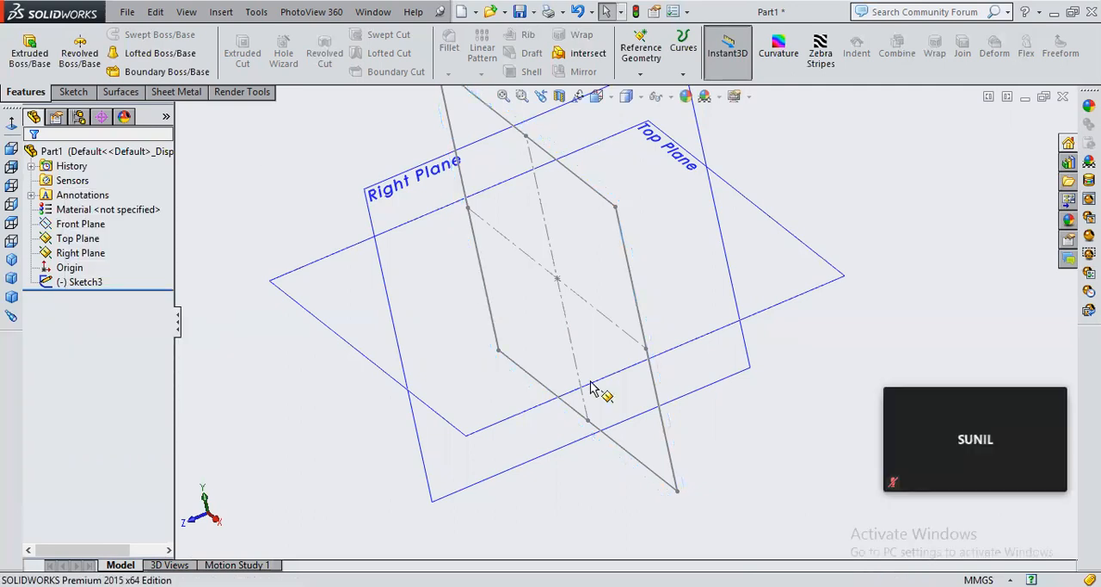
Examine from several angles how the rectangle sketch lies relative to the Front, Top and Right planes
{"action": "scroll", "coordinate": [590, 401], "scroll_direction": "up", "scroll_amount": 5}
{"action": "middle_click_drag", "start_coordinate": [611, 292], "coordinate": [624, 314]}
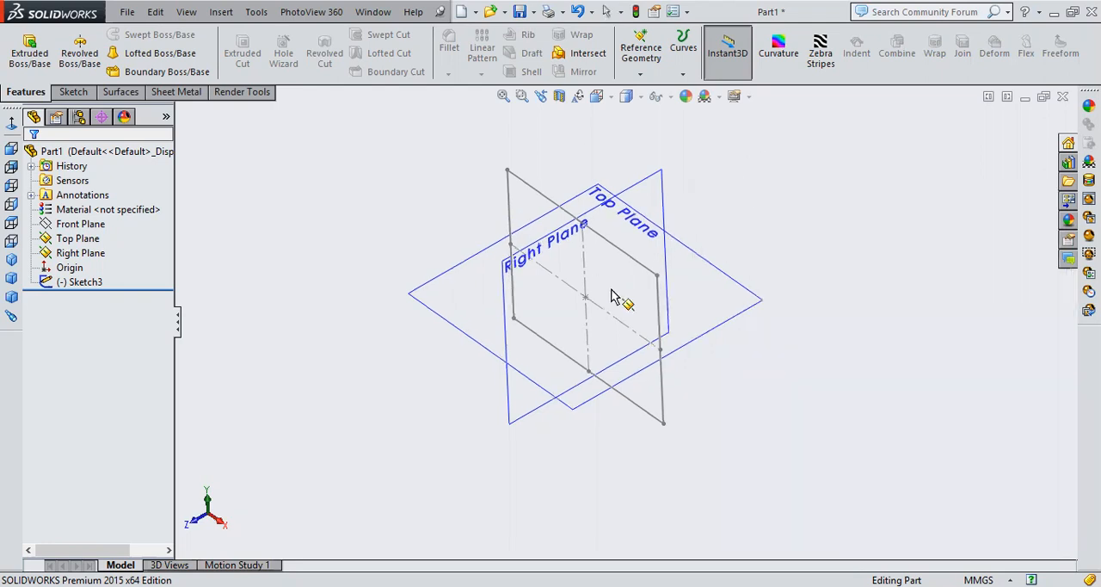
{"action": "scroll", "coordinate": [614, 297], "scroll_direction": "down", "scroll_amount": 2}
{"action": "left_click", "coordinate": [82, 225]}
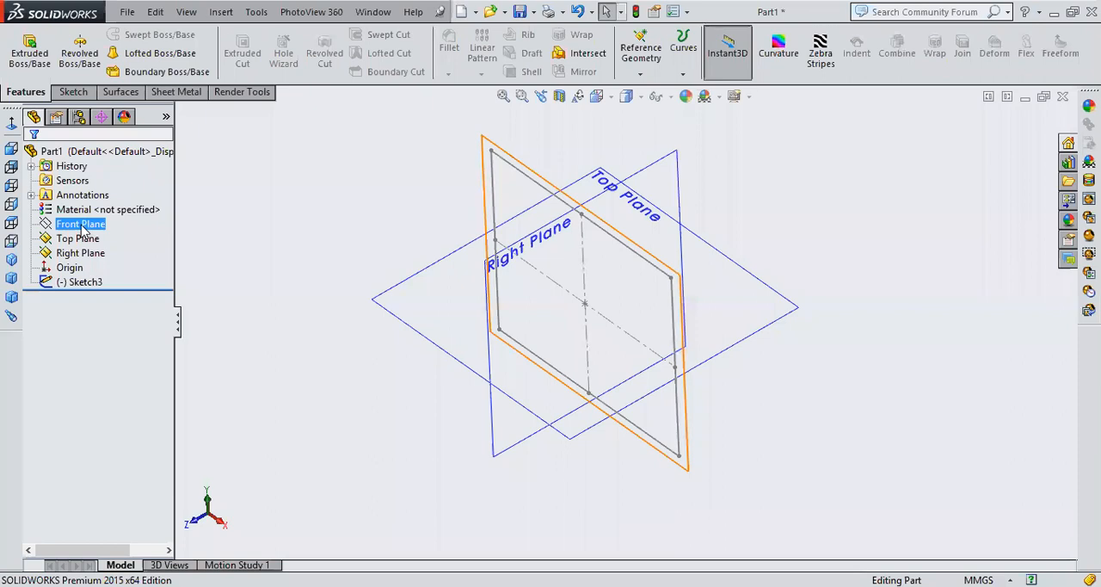
{"action": "key", "text": "Escape"}
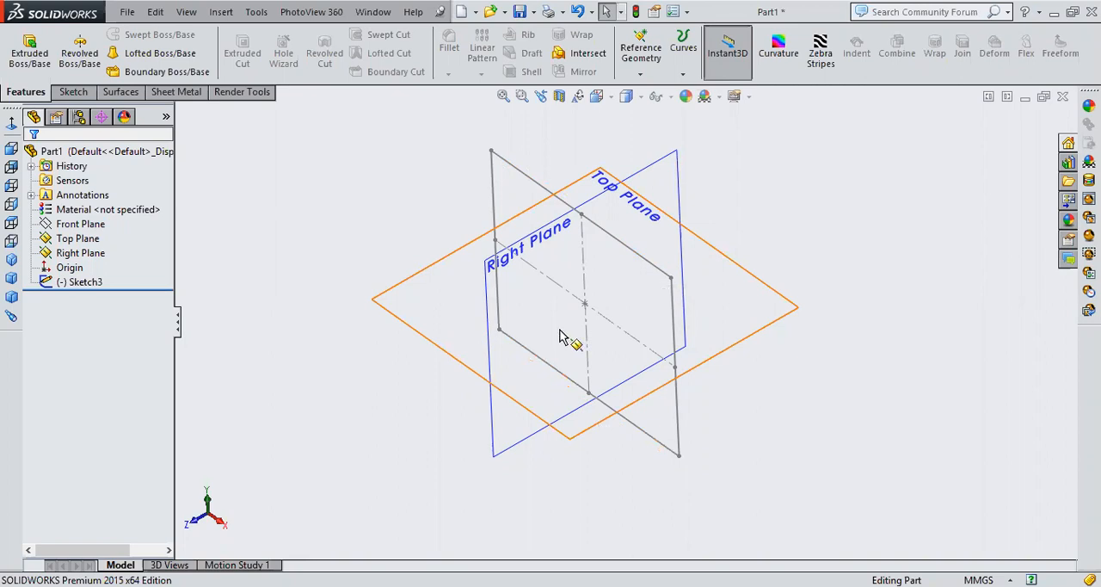
{"action": "middle_click_drag", "start_coordinate": [496, 358], "coordinate": [555, 322]}
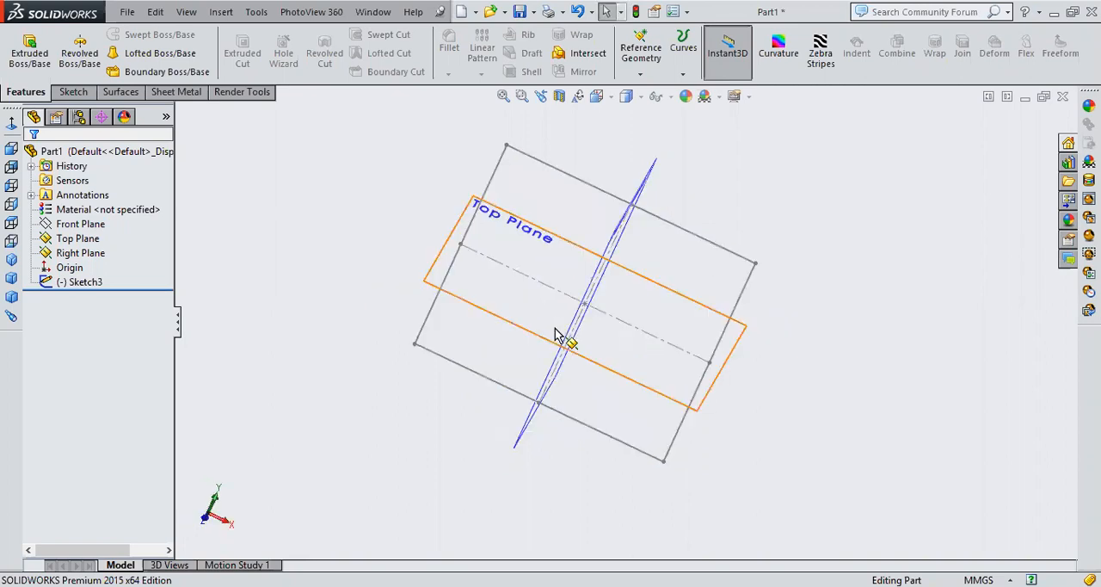
{"action": "middle_click_drag", "start_coordinate": [678, 446], "coordinate": [650, 198]}
{"action": "middle_click_drag", "start_coordinate": [596, 419], "coordinate": [608, 346]}
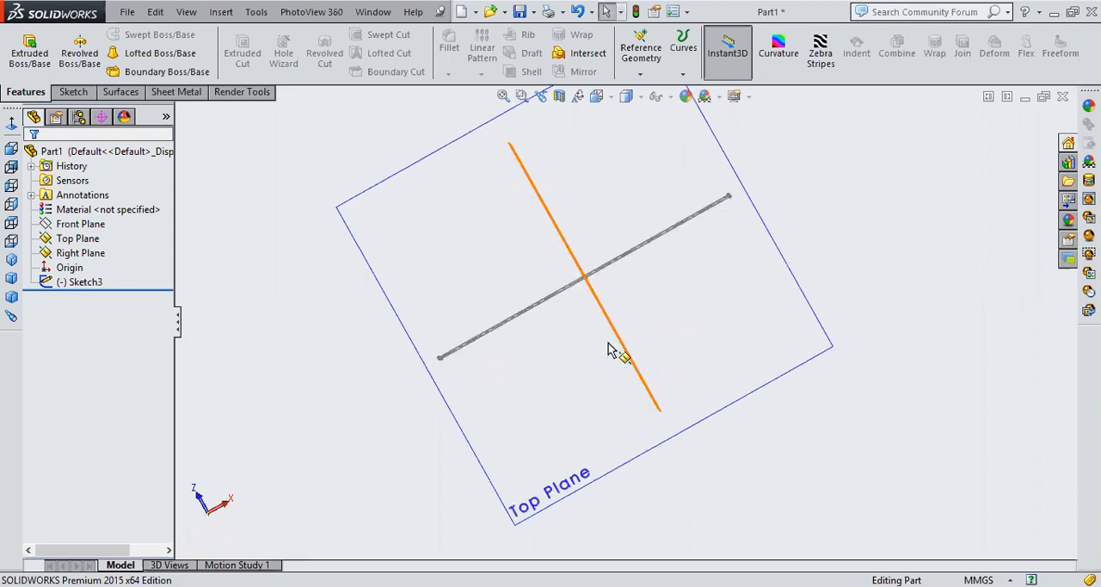
{"action": "middle_click_drag", "start_coordinate": [494, 197], "coordinate": [569, 499]}
{"action": "scroll", "coordinate": [564, 473], "scroll_direction": "up", "scroll_amount": 2}
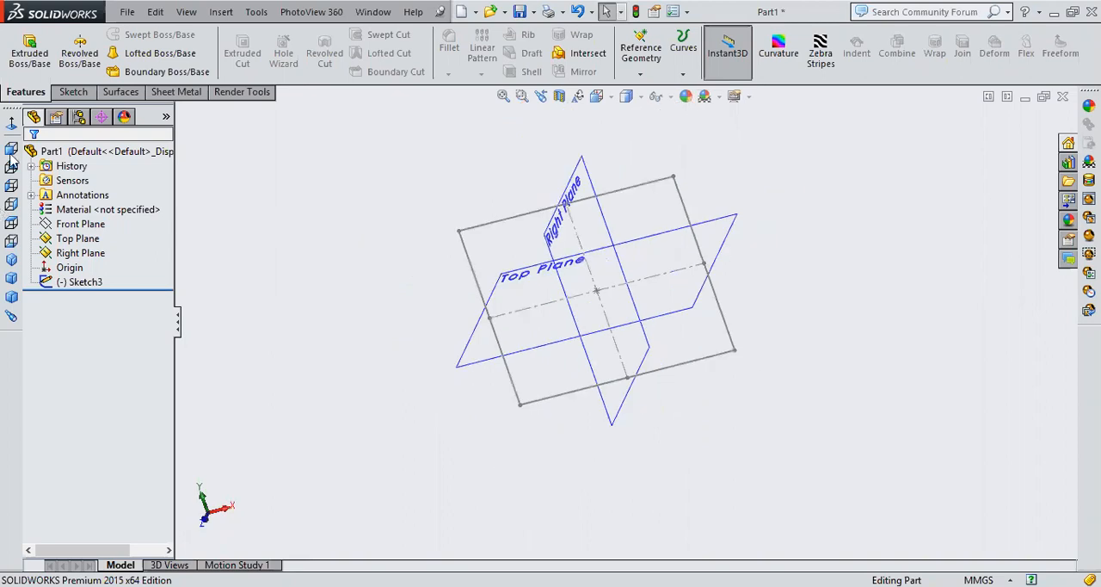
Restore the isometric view and hide the Right Plane and the Top Plane
{"action": "left_click", "coordinate": [8, 263]}
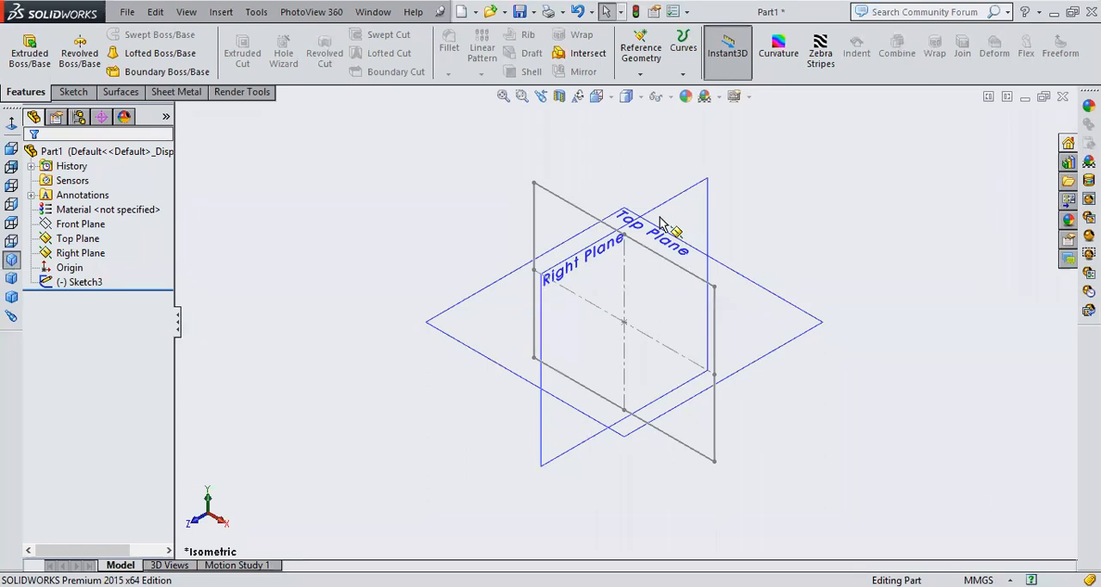
{"action": "right_click", "coordinate": [707, 190]}
{"action": "key", "text": "Escape"}
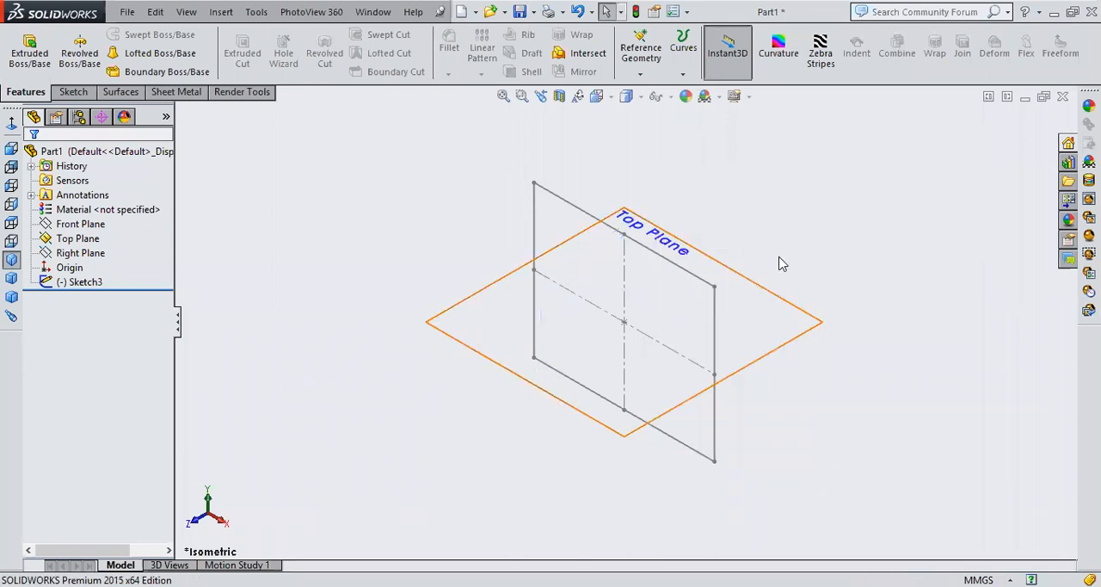
{"action": "right_click", "coordinate": [786, 260]}
{"action": "key", "text": "Escape"}
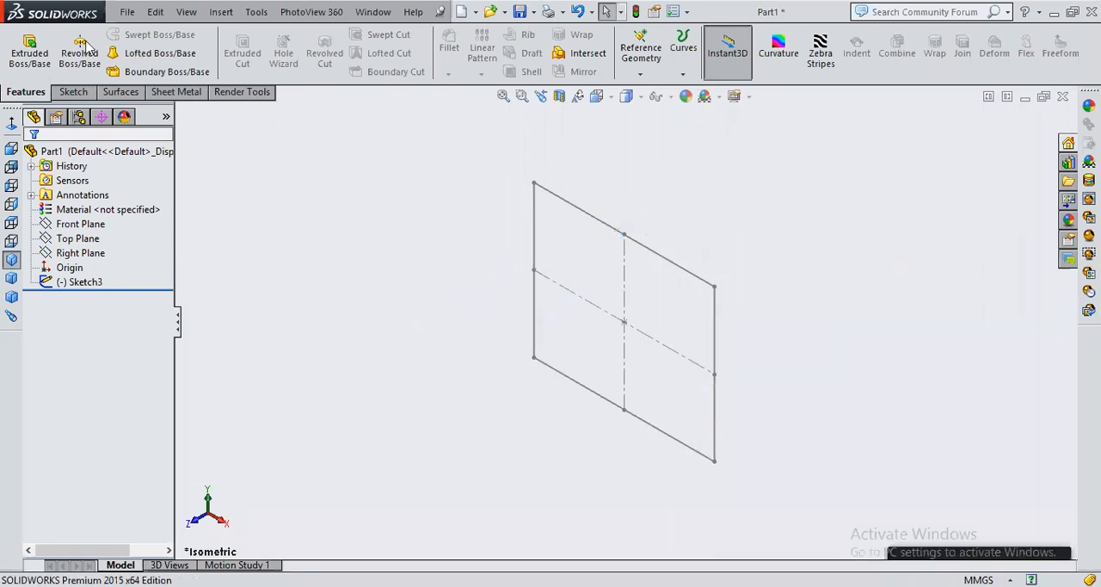
Start a blind boss extrusion of the rectangle sketch and set its depth to 35 mm
{"action": "left_click", "coordinate": [26, 58]}
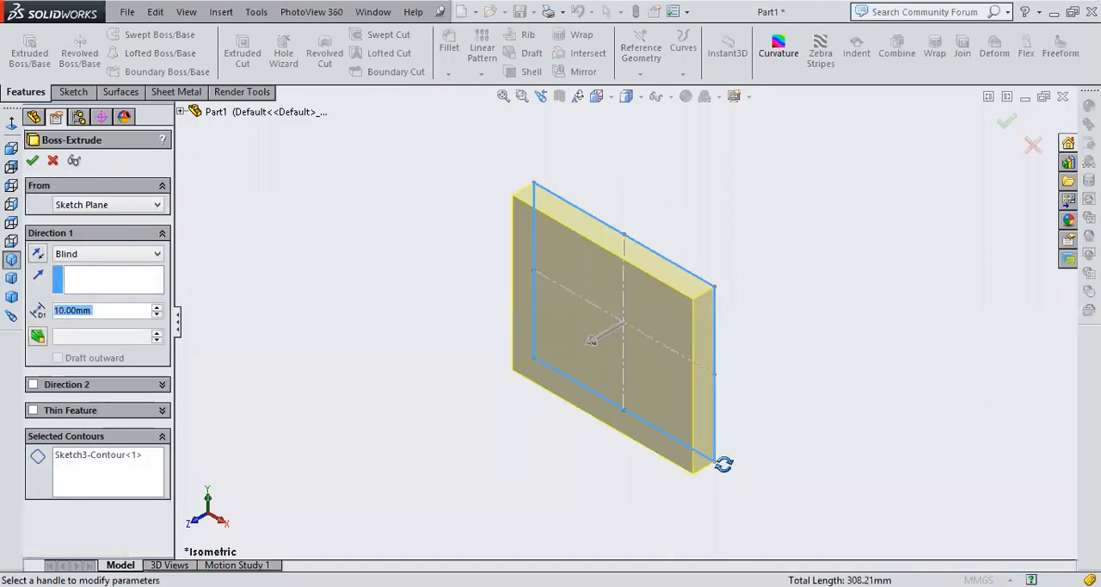
{"action": "middle_click_drag", "start_coordinate": [769, 459], "coordinate": [777, 433]}
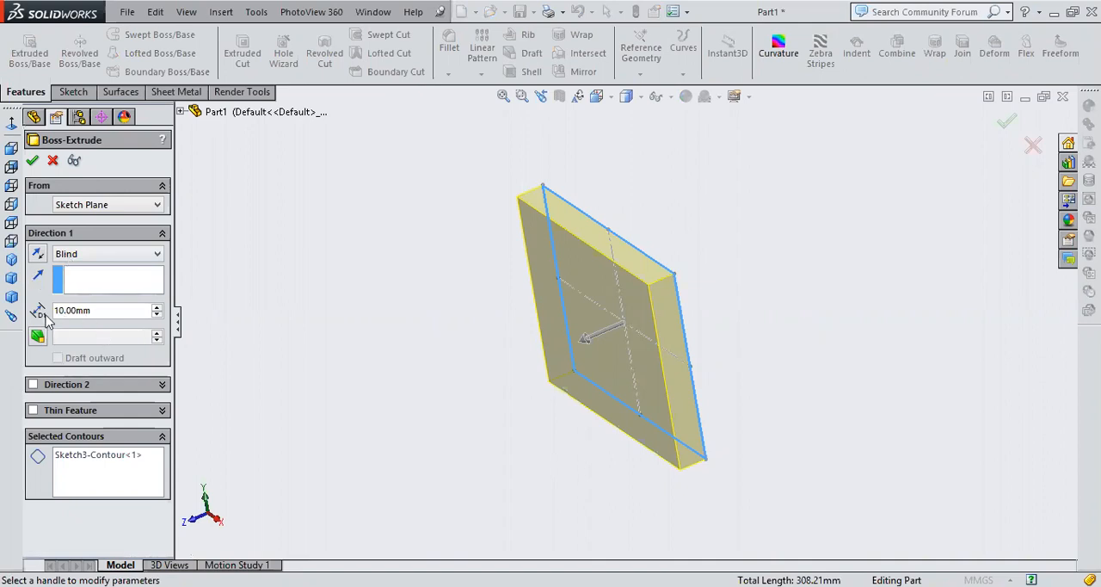
{"action": "left_click", "coordinate": [156, 308]}
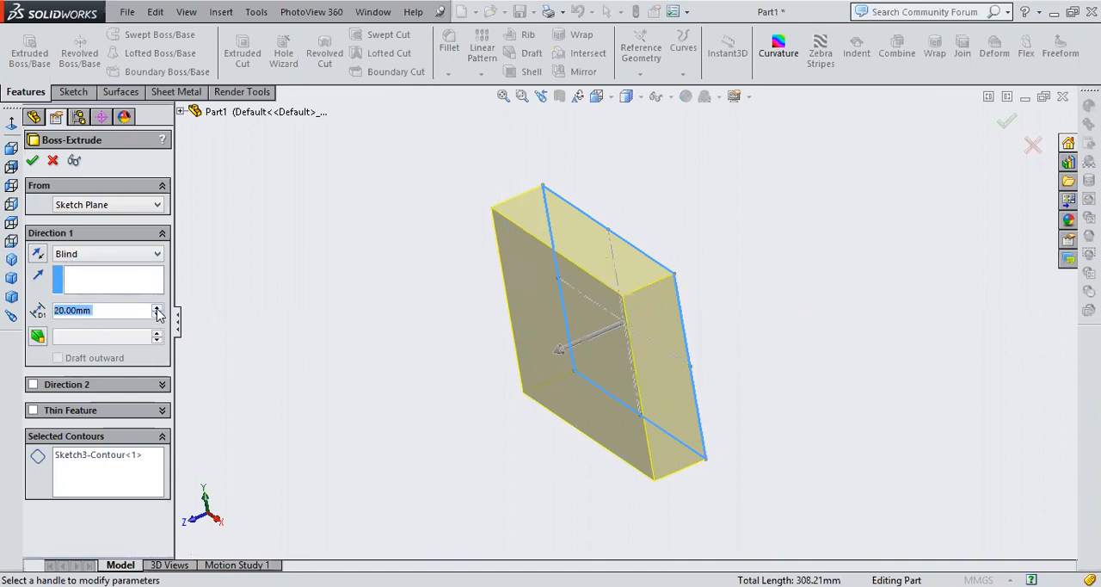
{"action": "left_click", "coordinate": [157, 308]}
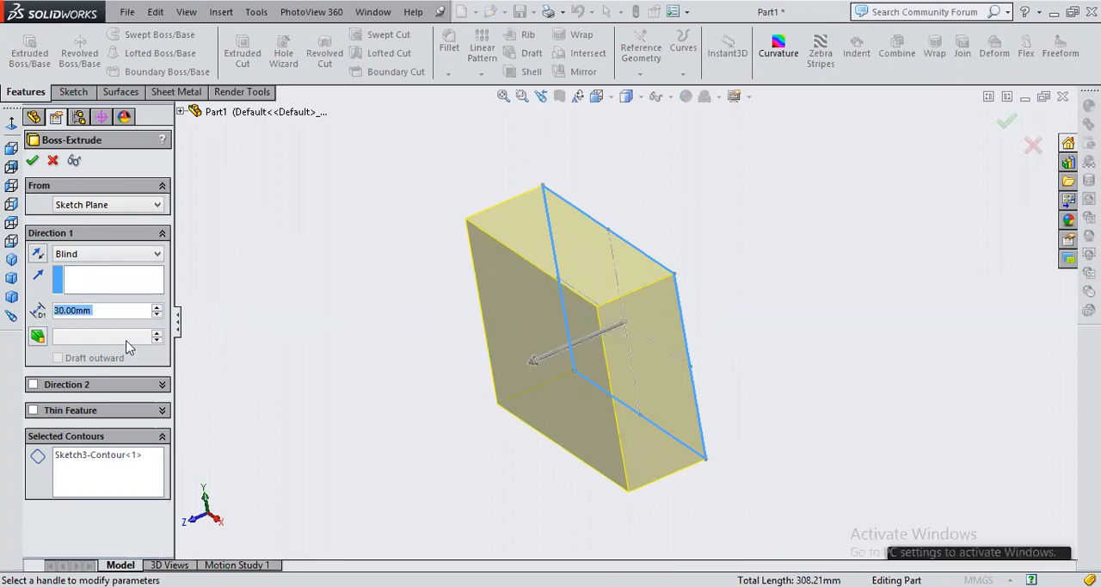
{"action": "left_click", "coordinate": [112, 310]}
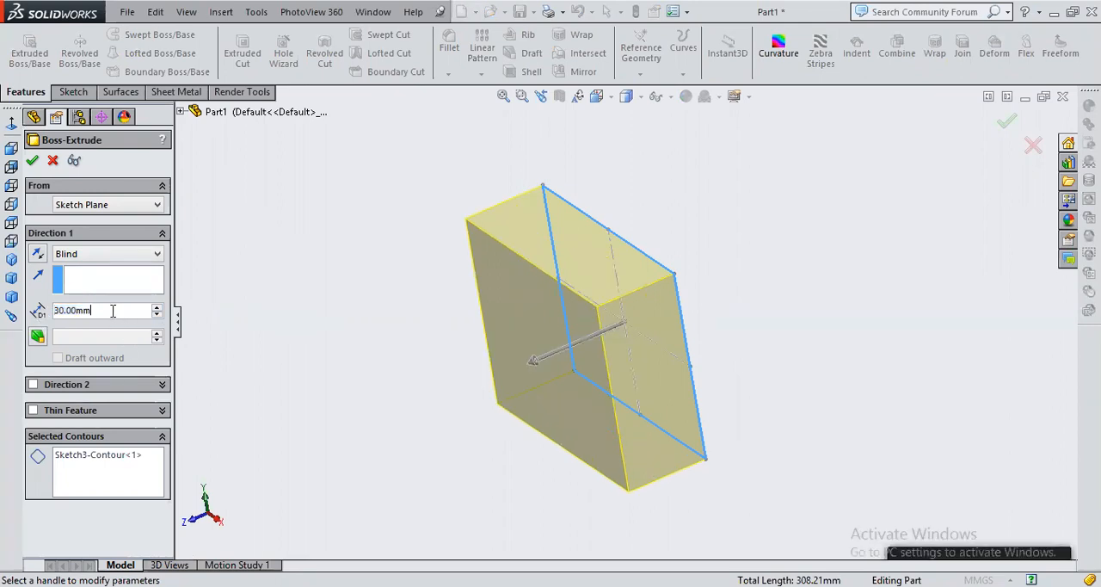
{"action": "double_click", "coordinate": [113, 311]}
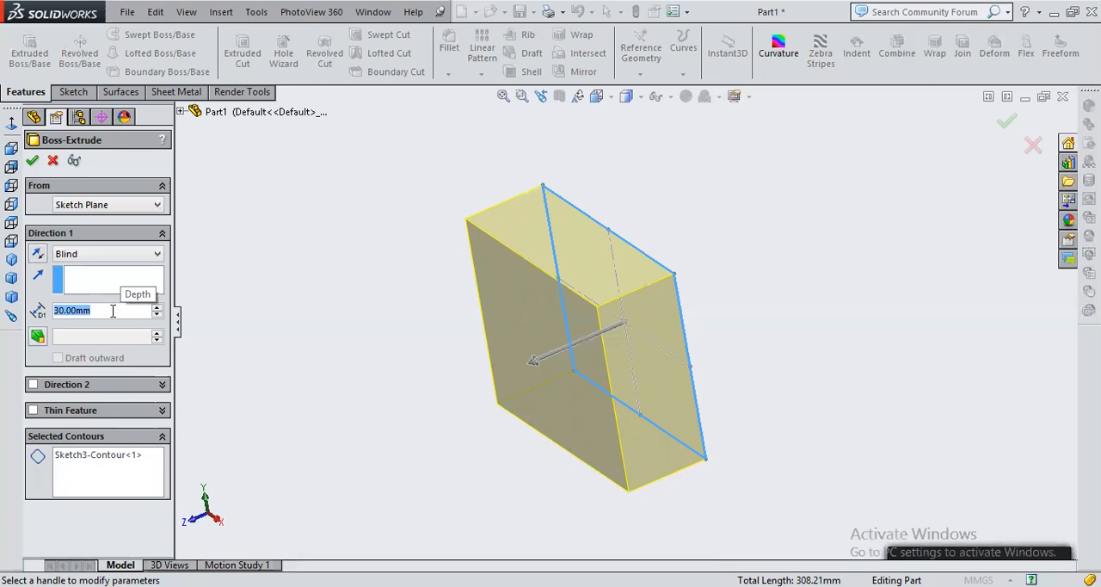
{"action": "type", "text": "35"}
{"action": "key", "text": "Return"}
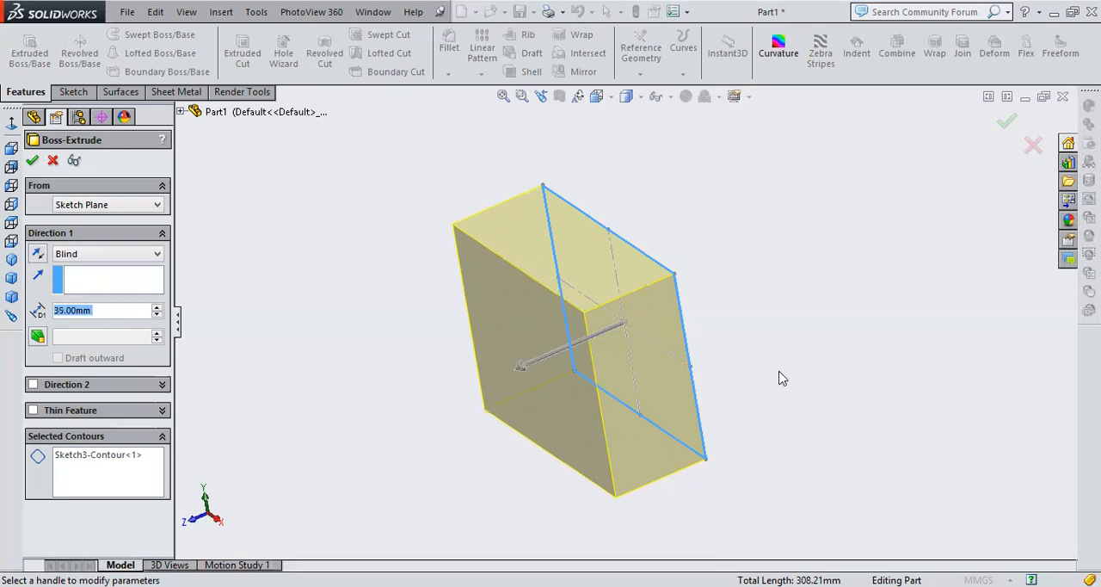
Toggle the extrusion direction back and forth, leaving it reversed to point behind the sketch plane
{"action": "middle_click_drag", "start_coordinate": [409, 454], "coordinate": [236, 339]}
{"action": "left_click", "coordinate": [37, 254]}
{"action": "left_click", "coordinate": [37, 254]}
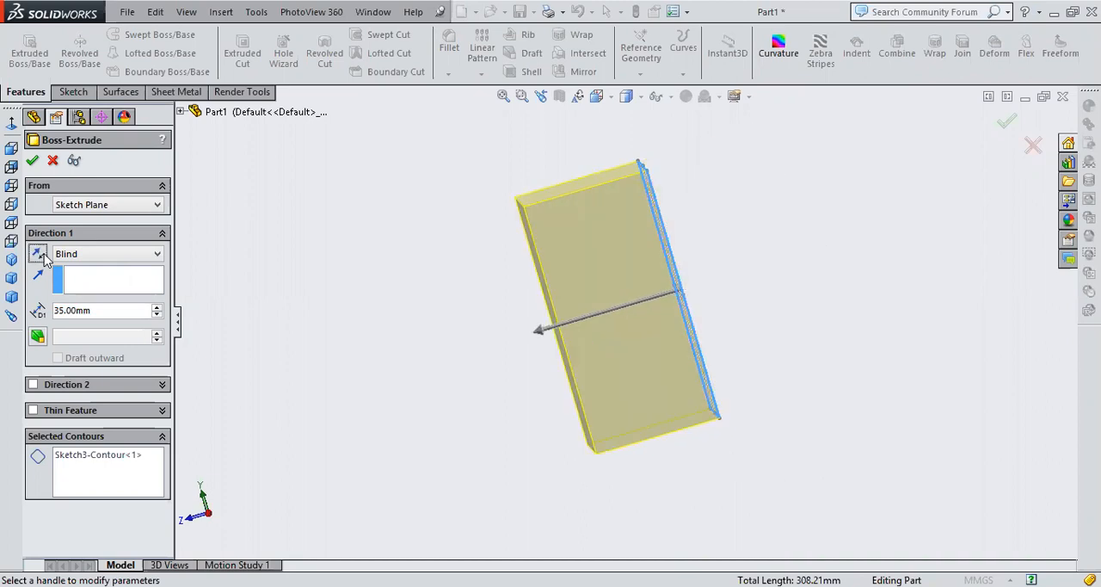
{"action": "left_click", "coordinate": [37, 254]}
{"action": "left_click", "coordinate": [37, 254]}
{"action": "left_click", "coordinate": [37, 254]}
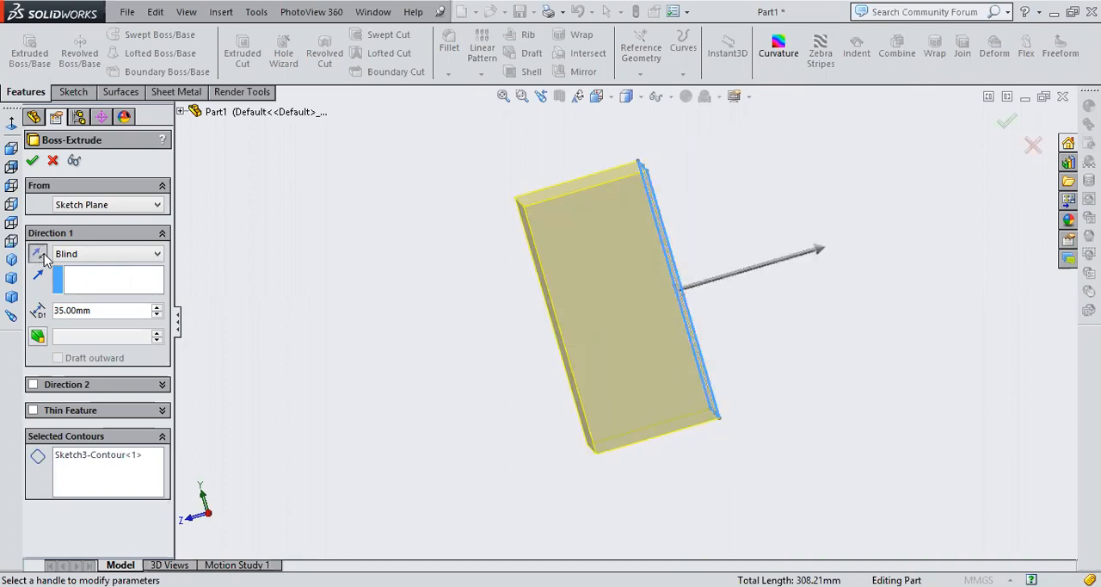
Flip the extrusion direction until the preview extends in front of the sketch plane
{"action": "left_click", "coordinate": [37, 253]}
{"action": "left_click", "coordinate": [37, 254]}
{"action": "left_click", "coordinate": [37, 254]}
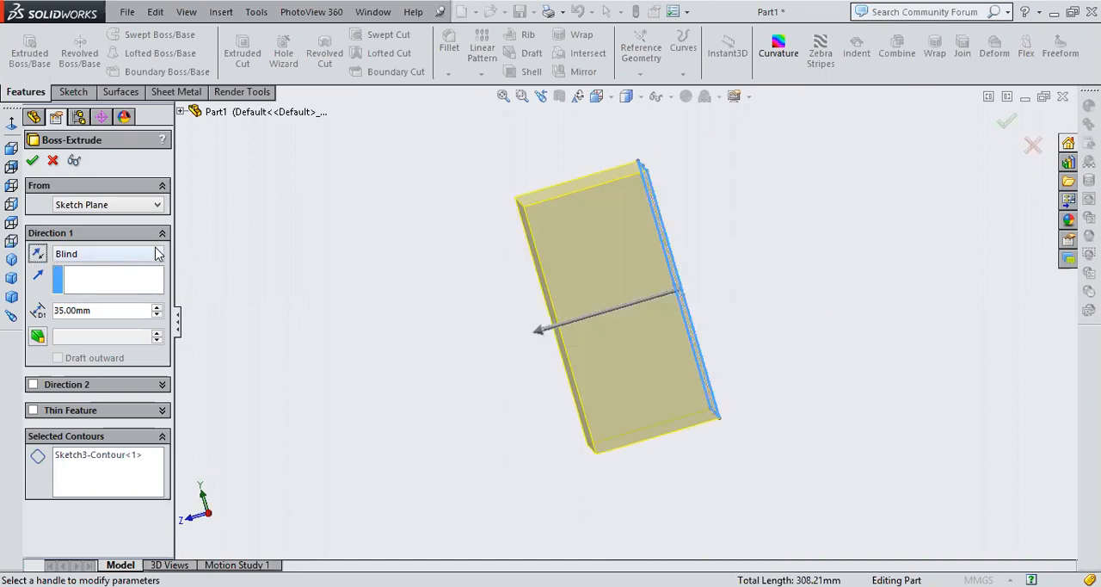
Try the Mid Plane end condition on the extrusion in isometric view and return it to Blind
{"action": "left_click", "coordinate": [157, 253]}
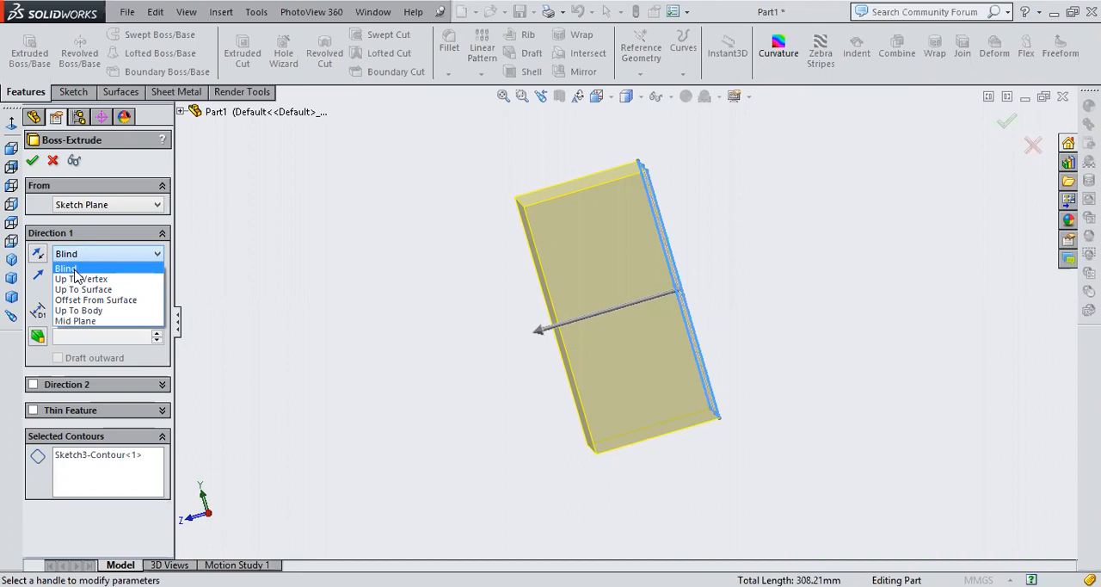
{"action": "left_click", "coordinate": [78, 320]}
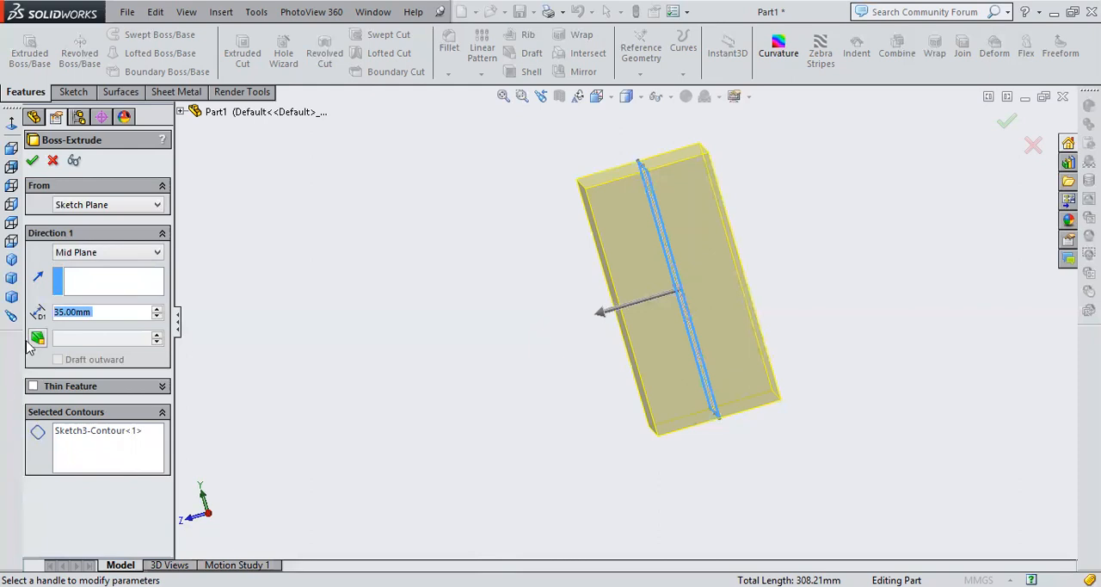
{"action": "left_click", "coordinate": [12, 260]}
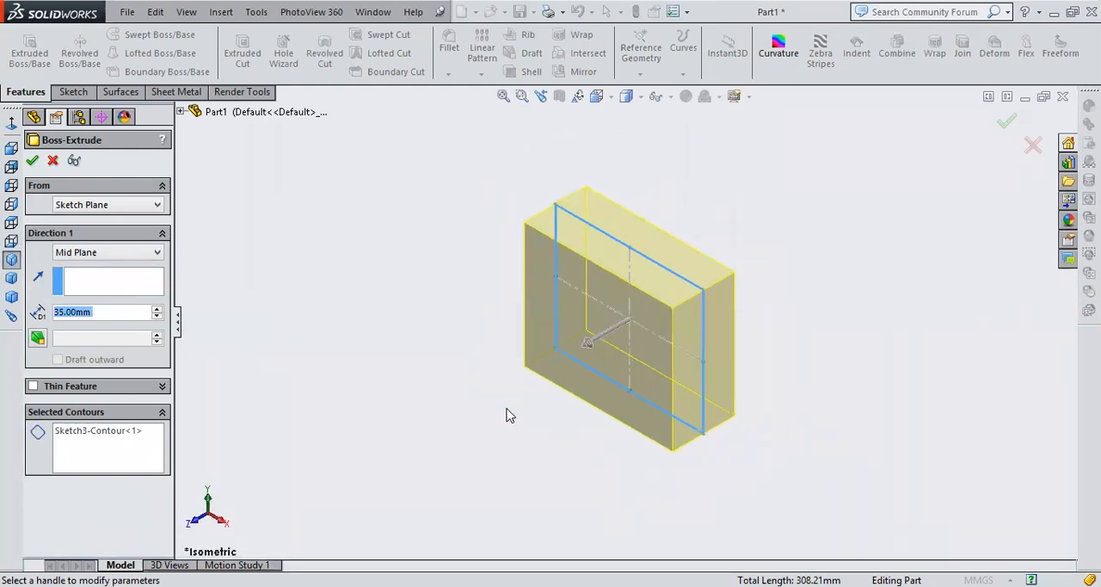
{"action": "left_click", "coordinate": [84, 253]}
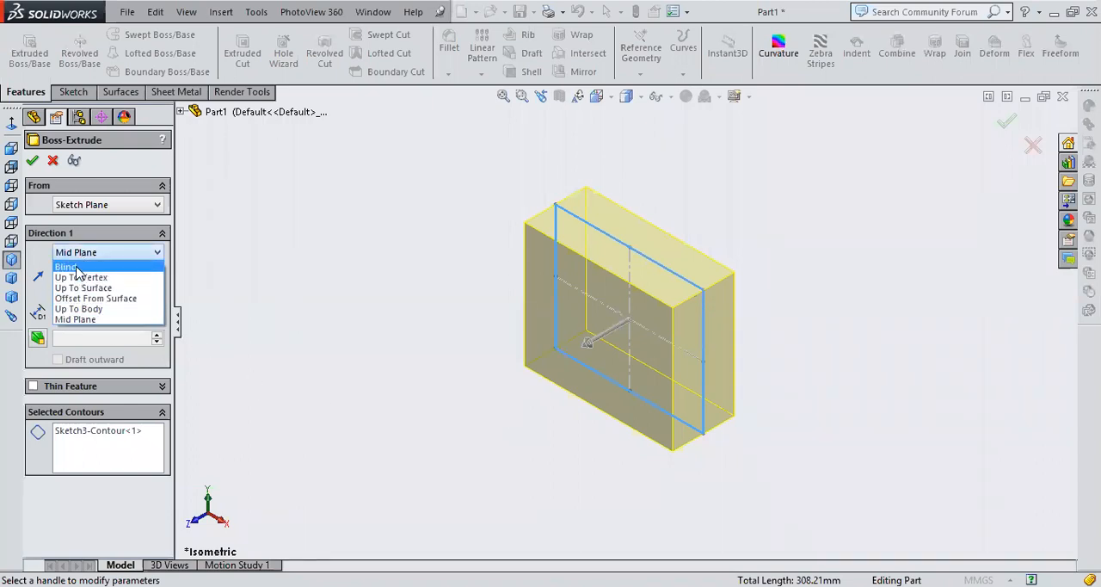
{"action": "left_click", "coordinate": [69, 266]}
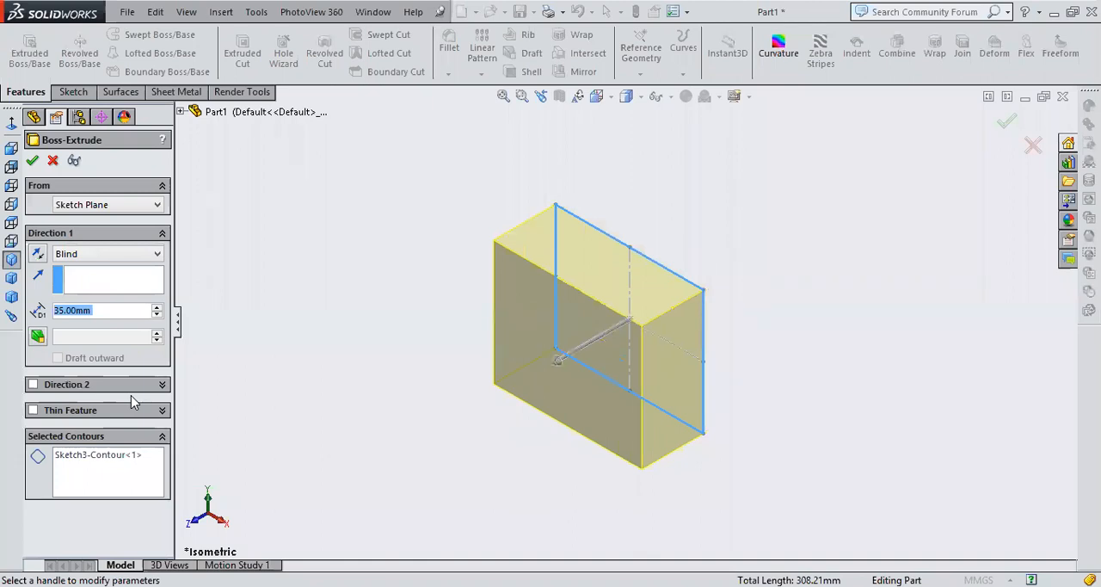
Try a blind second extrusion direction 50 mm deep, and switch that second direction off again
{"action": "left_click", "coordinate": [33, 385]}
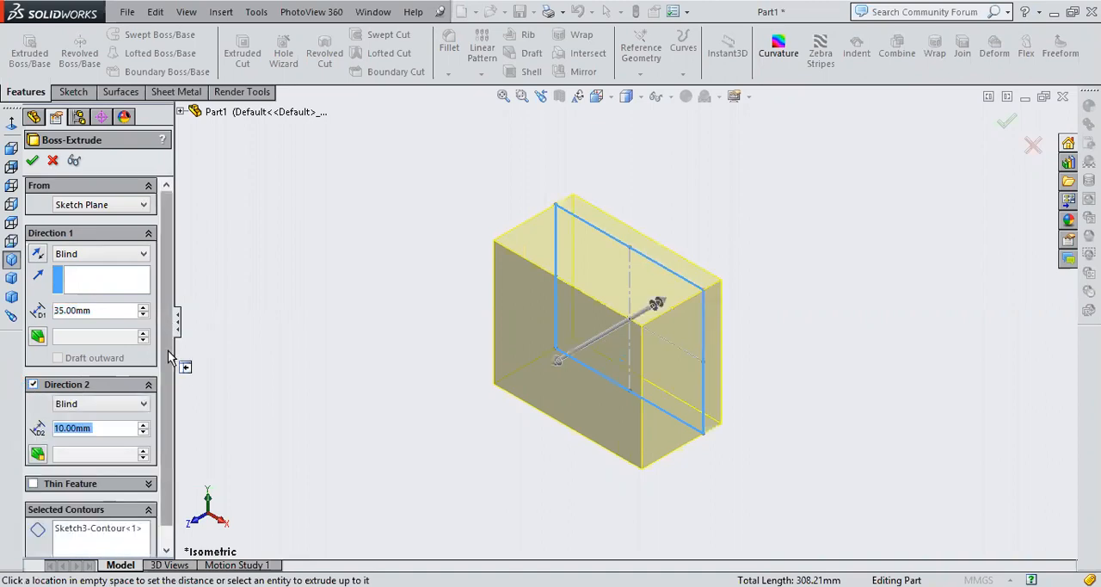
{"action": "scroll", "coordinate": [172, 359], "scroll_direction": "down", "scroll_amount": 1}
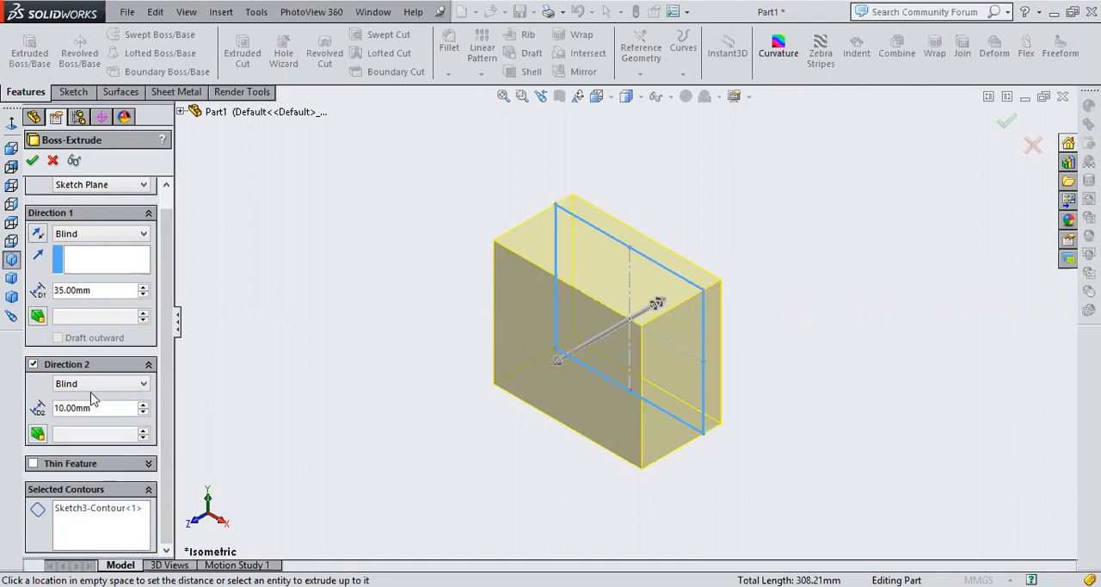
{"action": "left_click", "coordinate": [103, 412]}
{"action": "left_click_drag", "start_coordinate": [103, 412], "coordinate": [1, 409]}
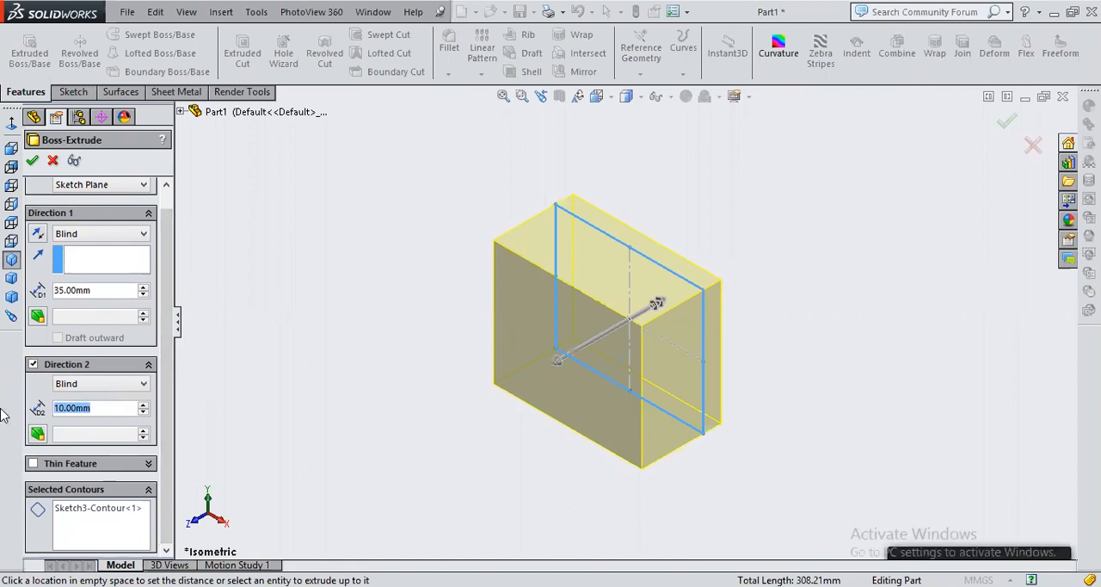
{"action": "type", "text": "50"}
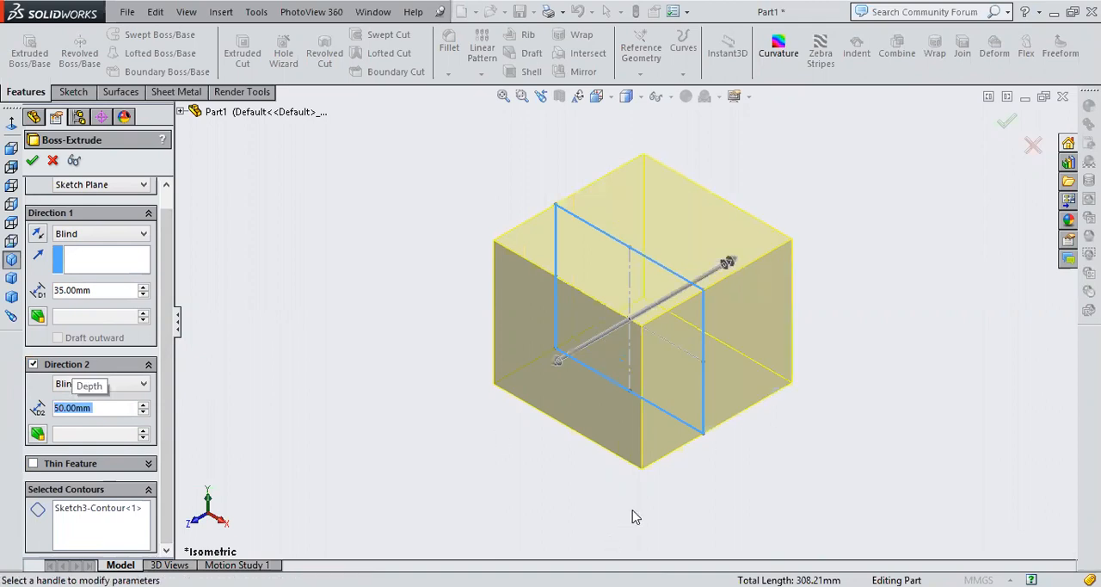
{"action": "middle_click_drag", "start_coordinate": [607, 487], "coordinate": [574, 452]}
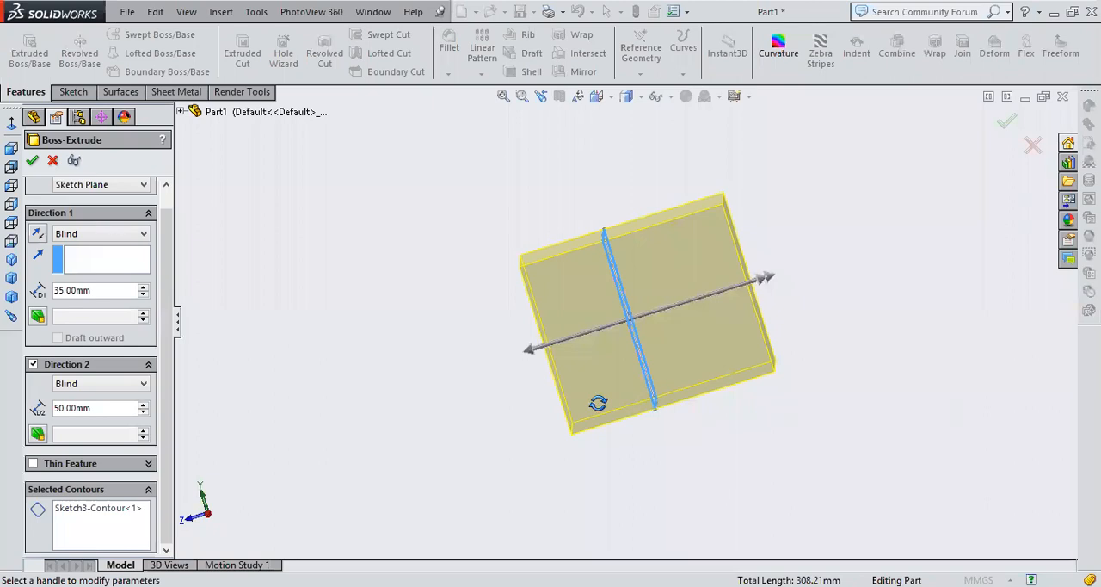
{"action": "middle_click_drag", "start_coordinate": [598, 403], "coordinate": [644, 473]}
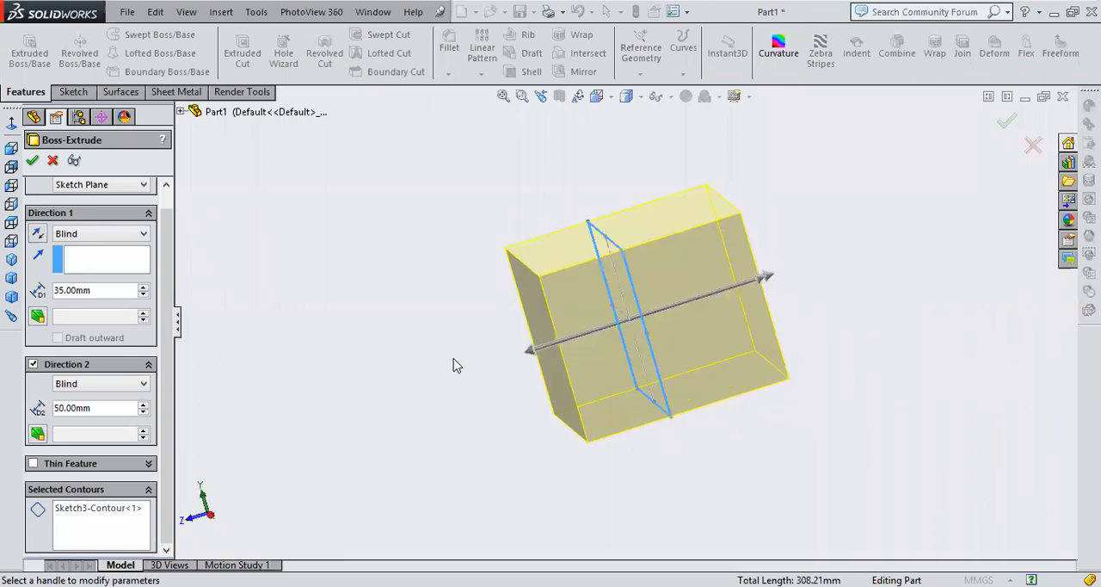
{"action": "left_click", "coordinate": [34, 365]}
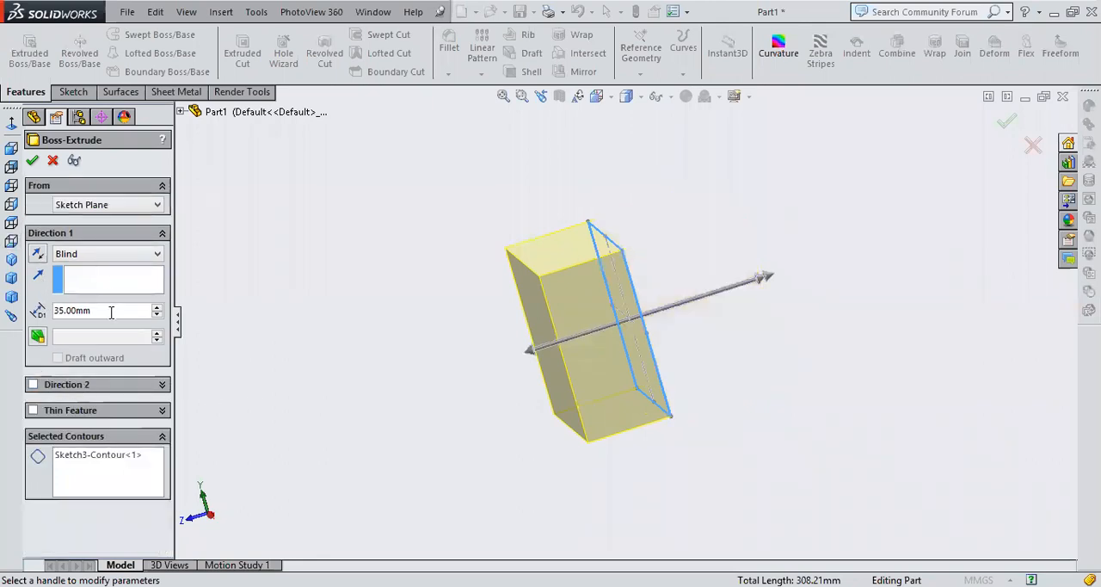
Set the blind extrusion depth in the first direction to 100 mm
{"action": "left_click_drag", "start_coordinate": [111, 312], "coordinate": [1, 334]}
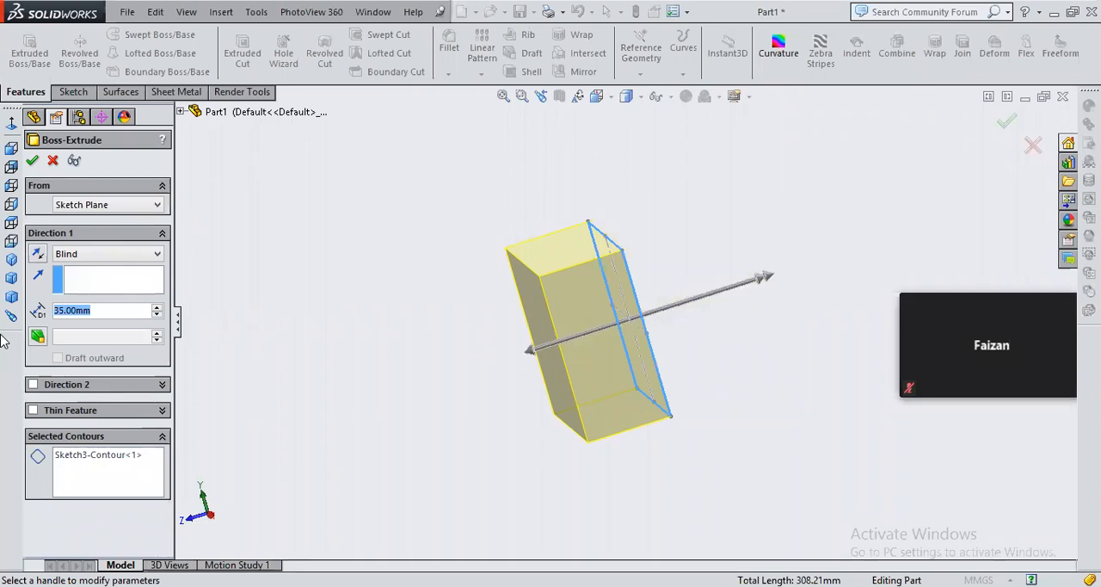
{"action": "type", "text": "100"}
{"action": "key", "text": "Return"}
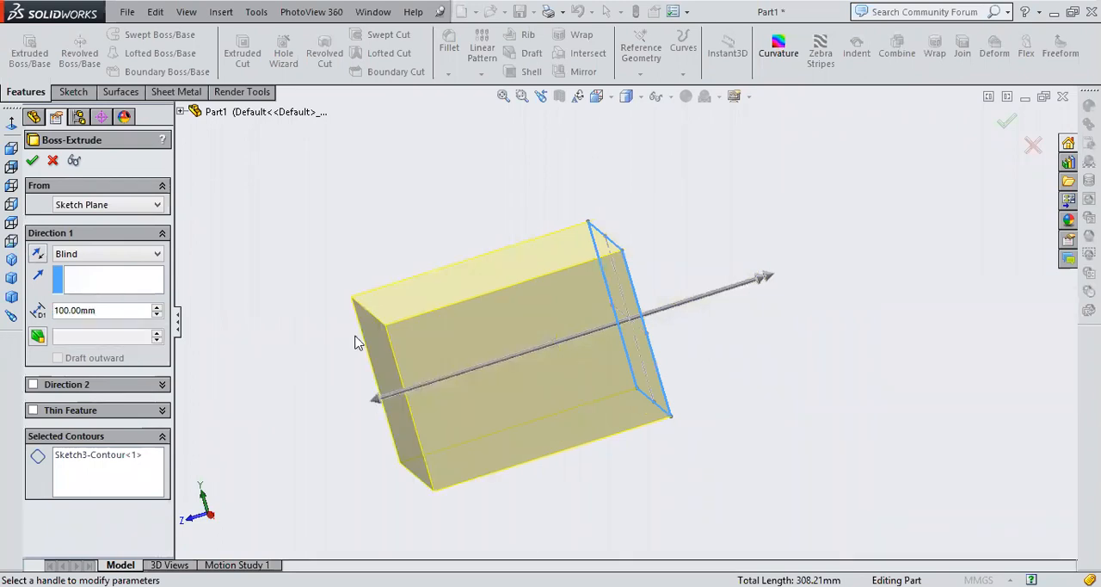
{"action": "middle_click_drag", "start_coordinate": [356, 339], "coordinate": [379, 247]}
{"action": "middle_click_drag", "start_coordinate": [310, 391], "coordinate": [535, 513]}
{"action": "key", "text": "f"}
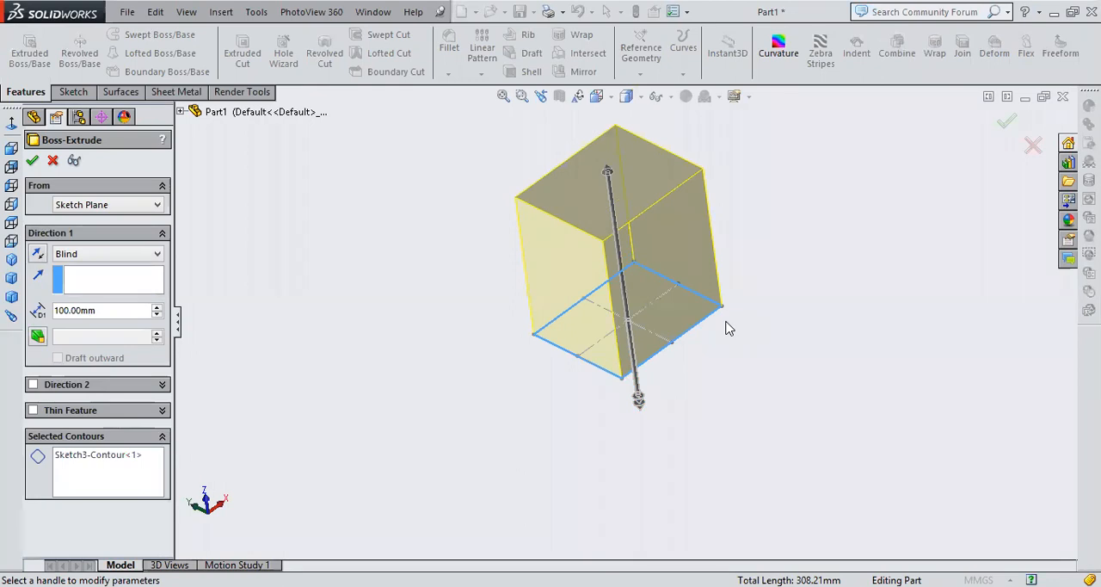
Add a 15° outward draft to the extrusion and confirm the feature
{"action": "left_click", "coordinate": [38, 338]}
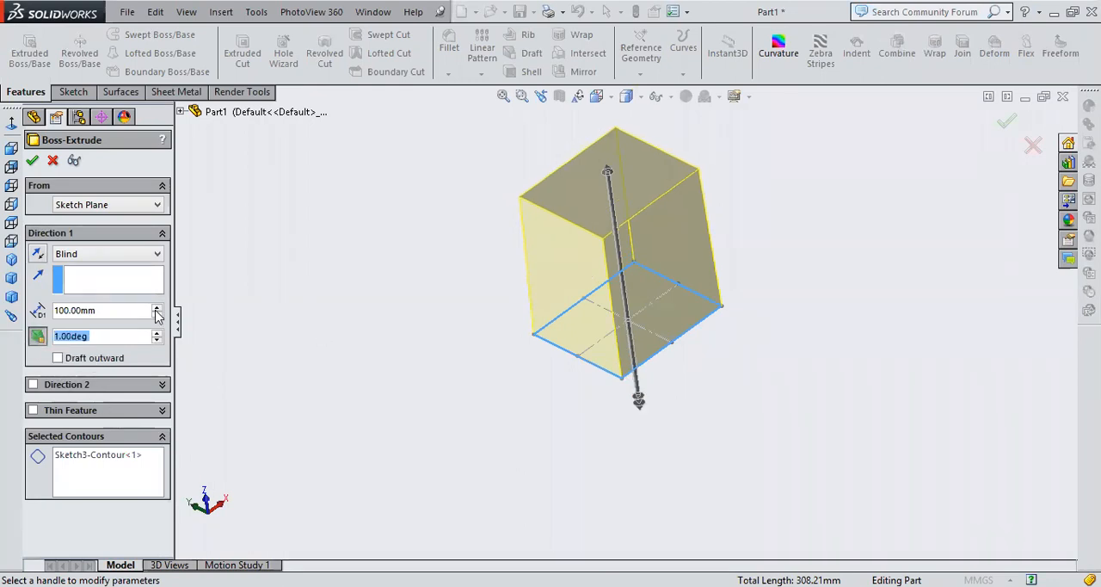
{"action": "type", "text": "9"}
{"action": "key", "text": "Return"}
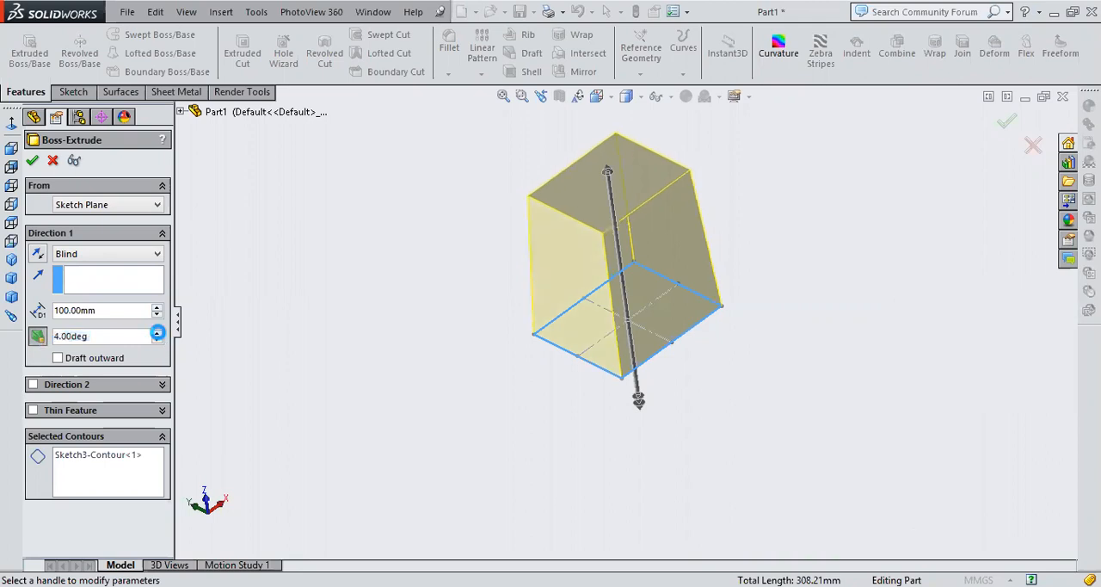
{"action": "left_click", "coordinate": [158, 332]}
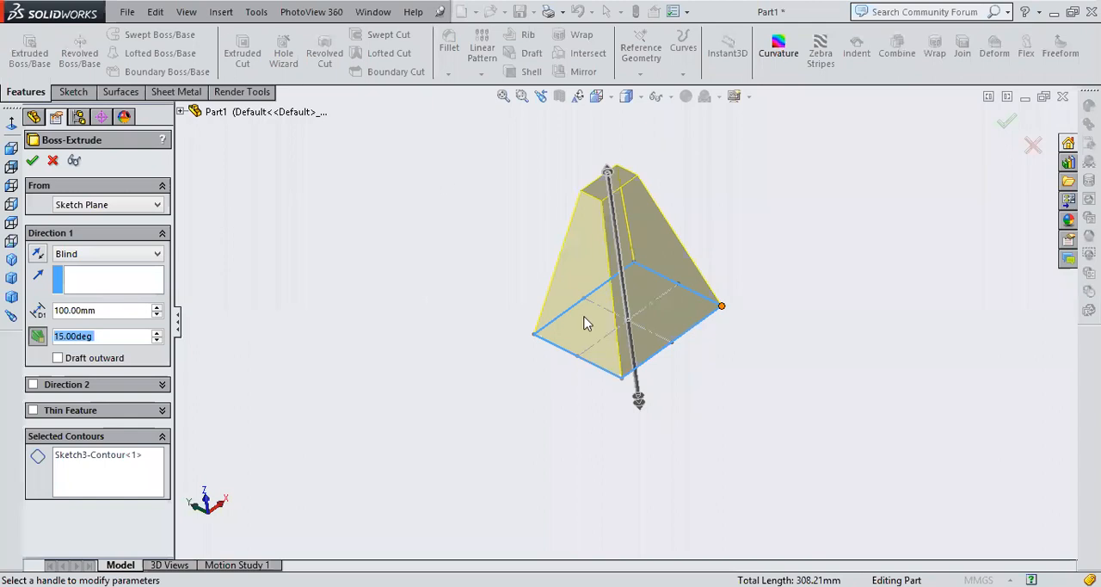
{"action": "scroll", "coordinate": [601, 323], "scroll_direction": "up", "scroll_amount": 1}
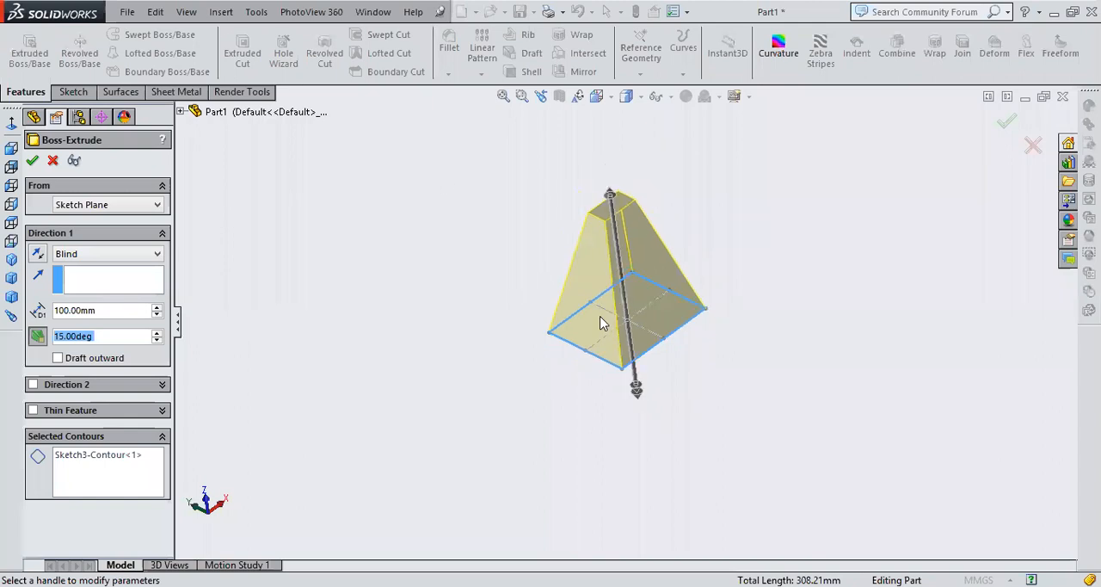
{"action": "left_click", "coordinate": [70, 359]}
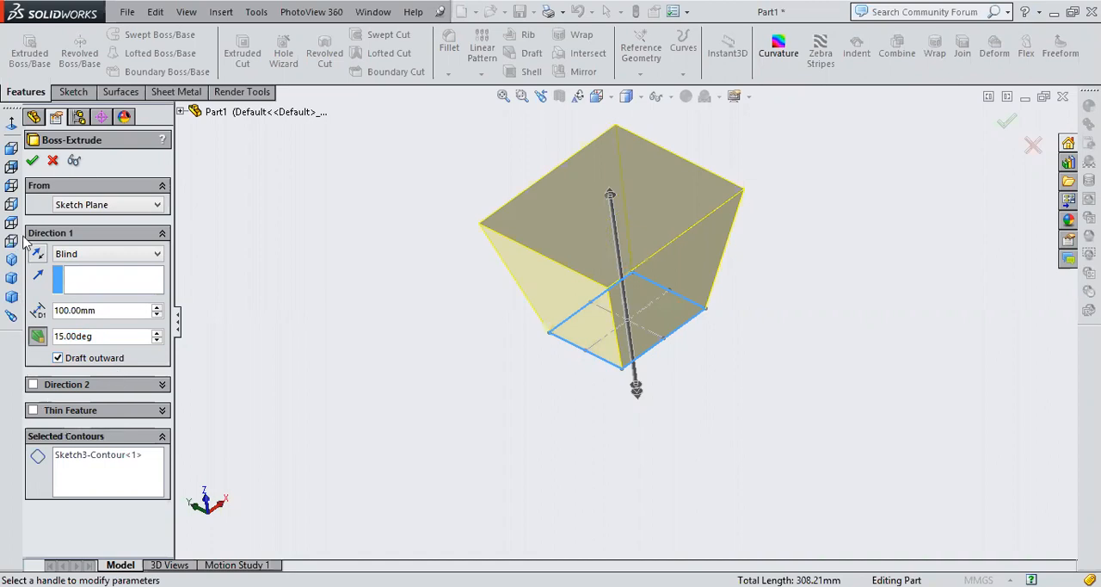
{"action": "left_click", "coordinate": [32, 161]}
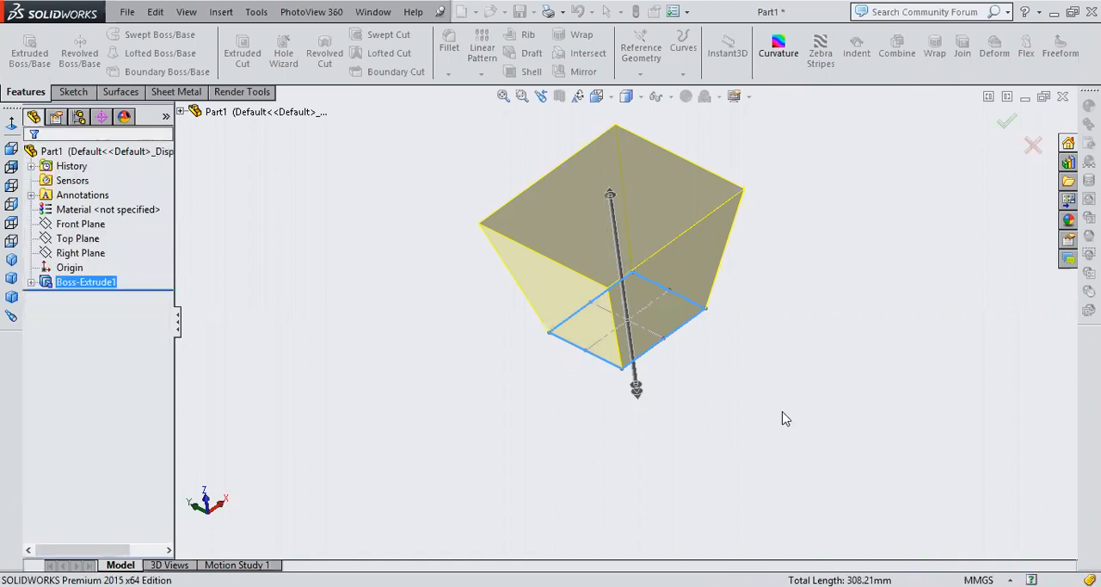
Start a new sketch on the smaller end face of the tapered solid and view it face-on
{"action": "middle_click_drag", "start_coordinate": [727, 122], "coordinate": [639, 413]}
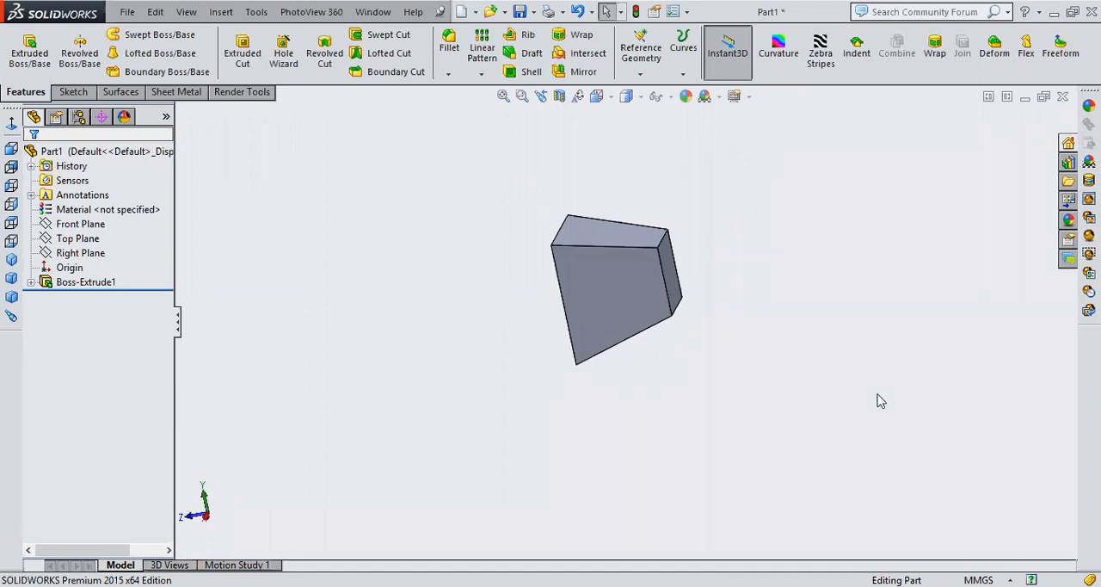
{"action": "middle_click_drag", "start_coordinate": [897, 384], "coordinate": [748, 386]}
{"action": "middle_click_drag", "start_coordinate": [634, 203], "coordinate": [676, 162]}
{"action": "middle_click_drag", "start_coordinate": [700, 405], "coordinate": [642, 326]}
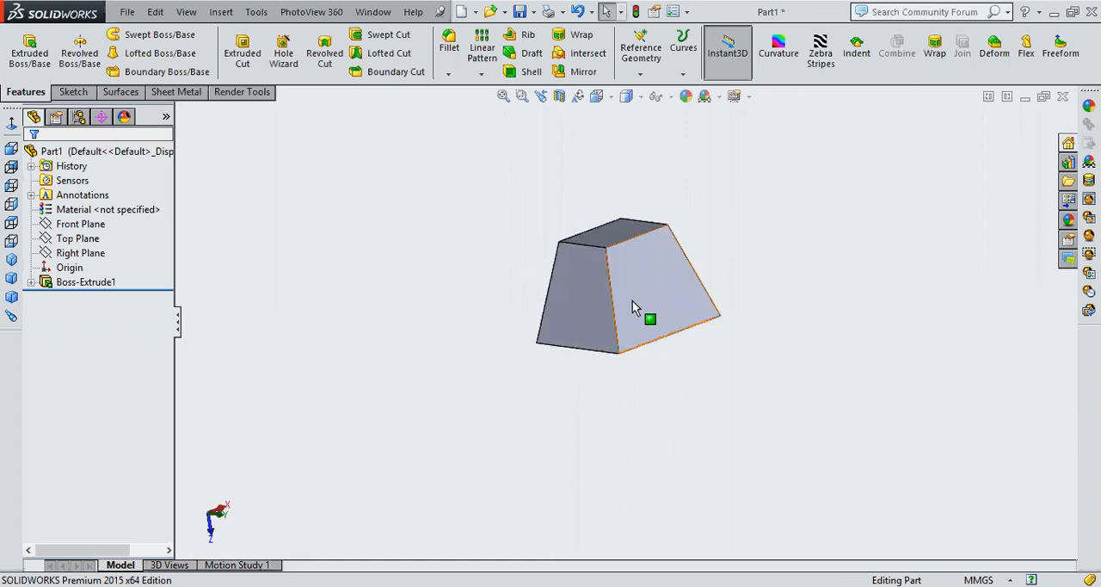
{"action": "mouse_move", "coordinate": [670, 418]}
{"action": "middle_mouse_down"}
{"action": "mouse_move", "coordinate": [639, 319]}
{"action": "mouse_move", "coordinate": [673, 413]}
{"action": "middle_mouse_up"}
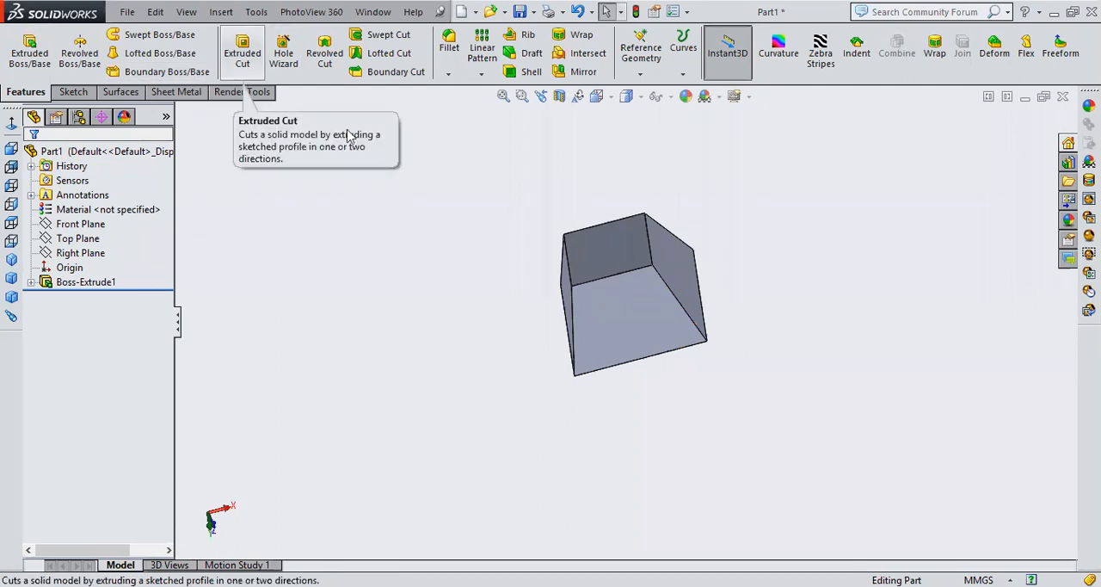
{"action": "left_click", "coordinate": [599, 255]}
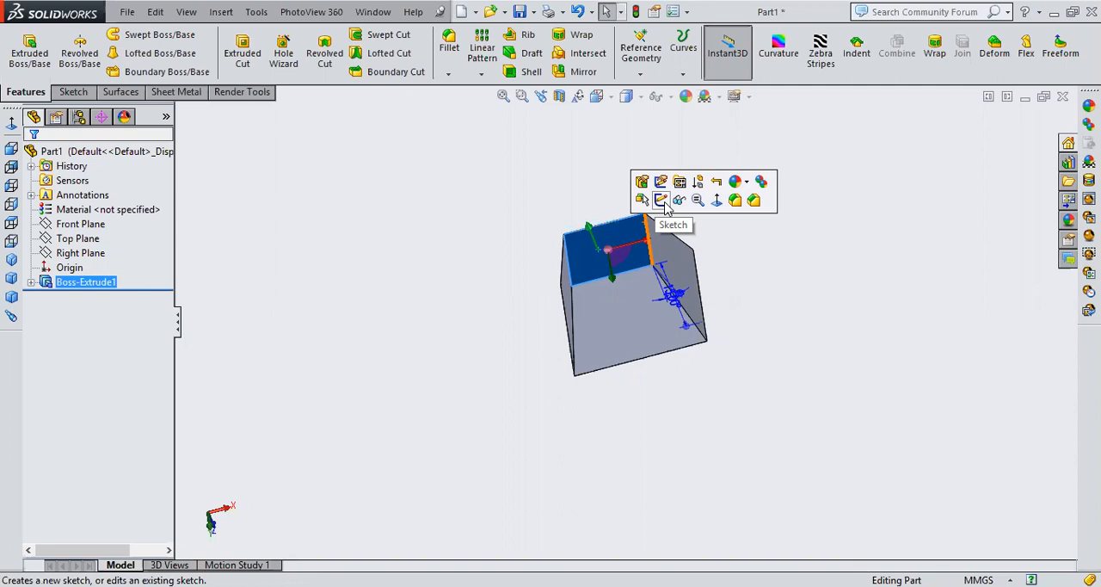
{"action": "key", "text": "Escape"}
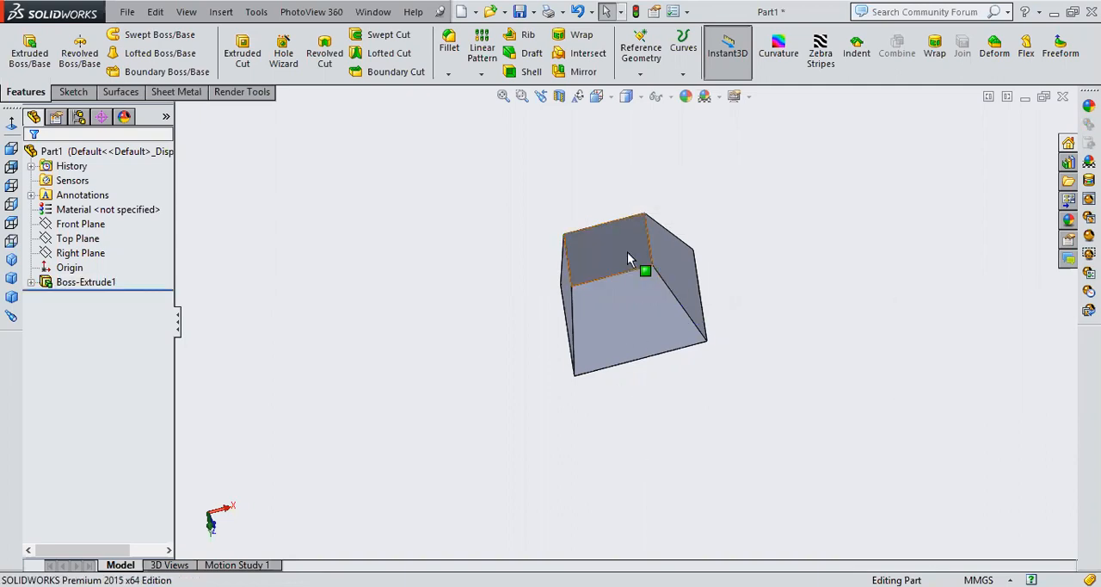
{"action": "left_click", "coordinate": [627, 252]}
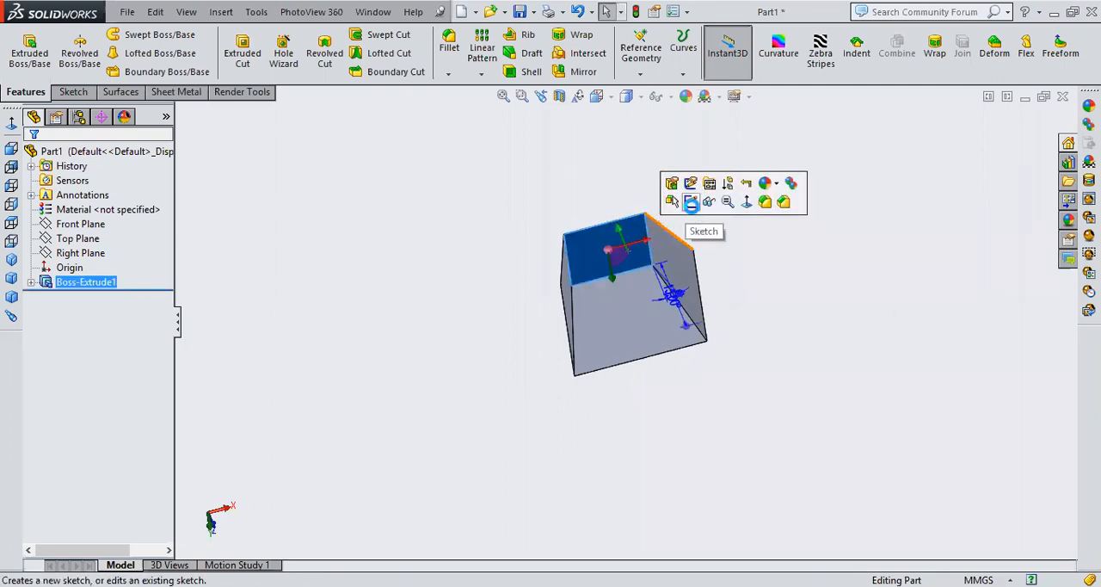
{"action": "left_click", "coordinate": [691, 202]}
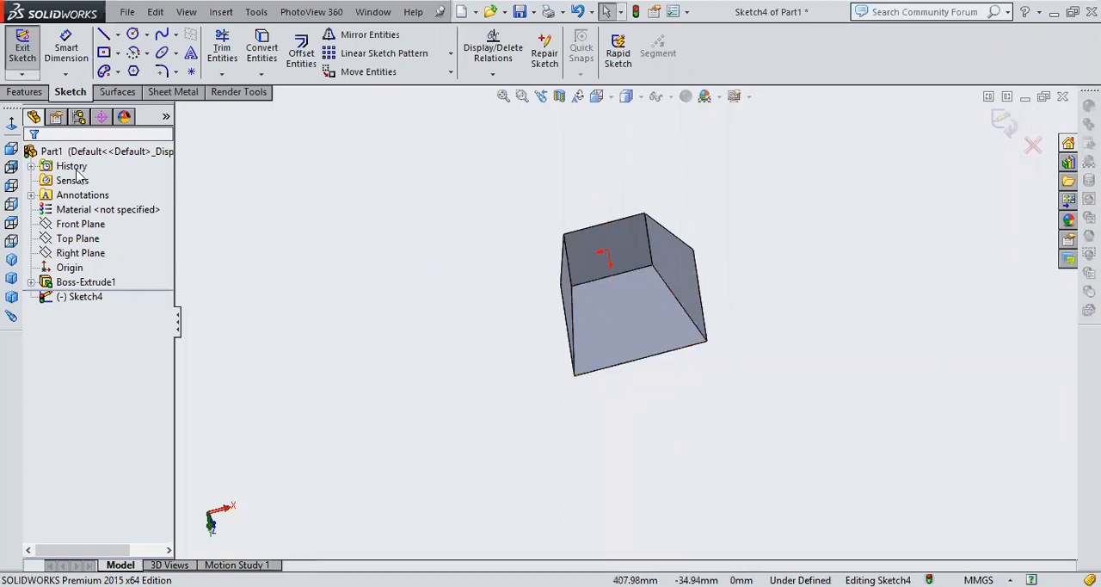
{"action": "left_click", "coordinate": [10, 126]}
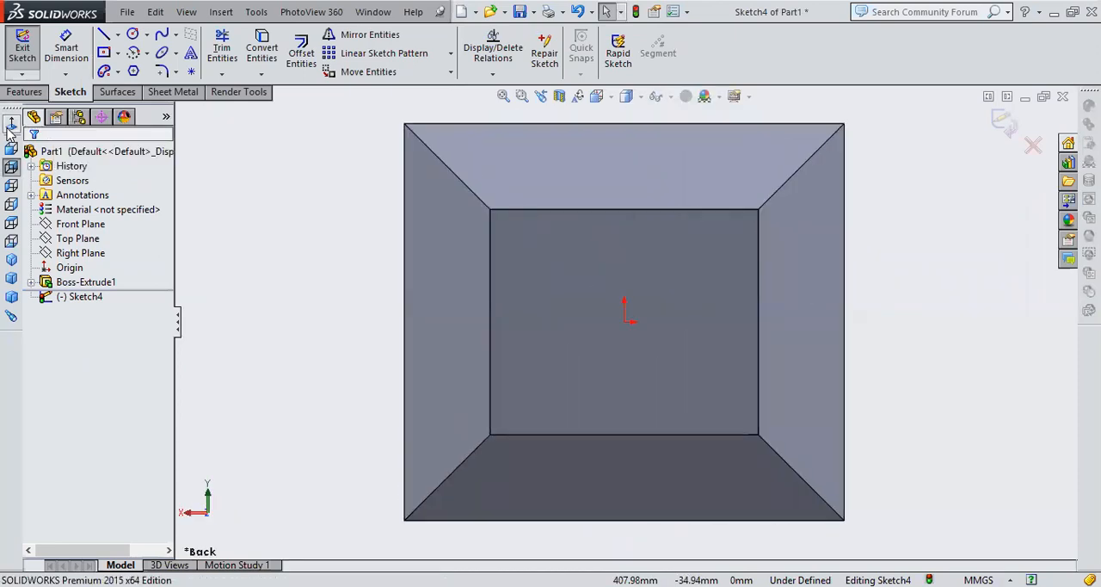
Sketch a centre rectangle at the origin inside the smaller end face and exit the sketch
{"action": "left_click", "coordinate": [103, 52]}
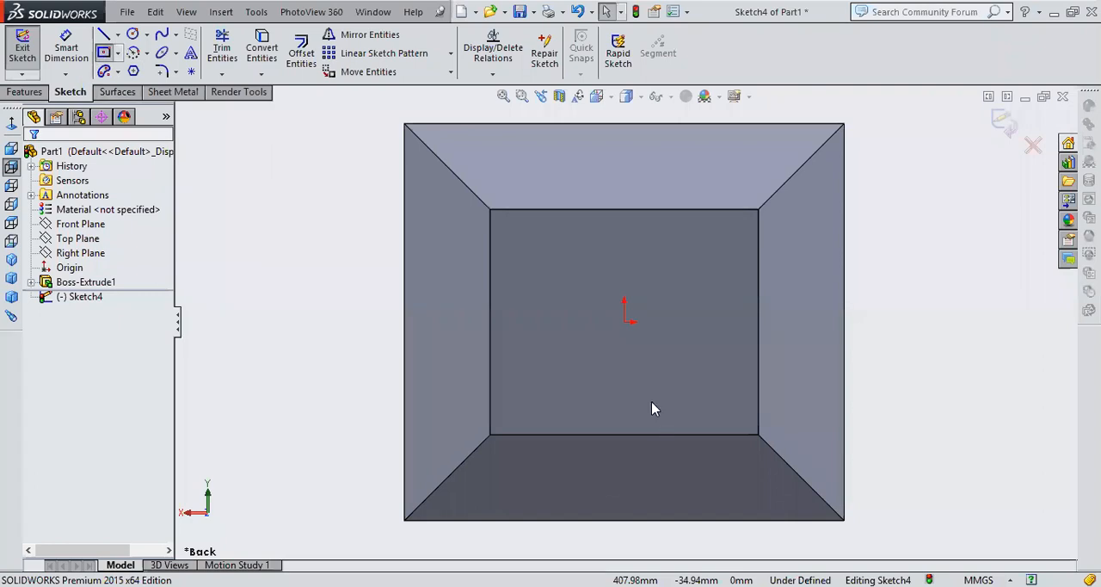
{"action": "left_click", "coordinate": [625, 322]}
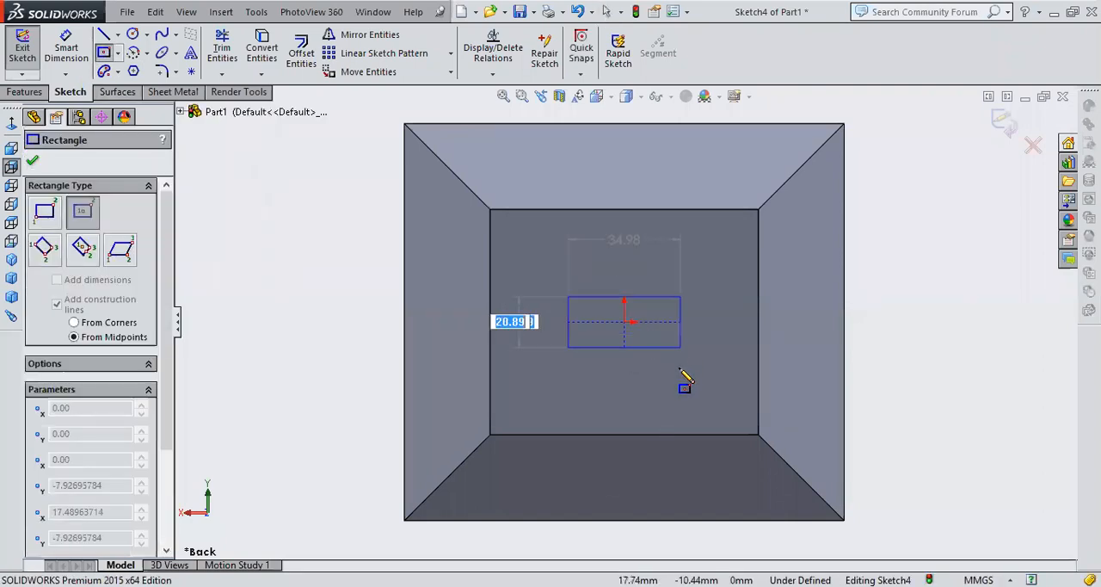
{"action": "left_click", "coordinate": [702, 383]}
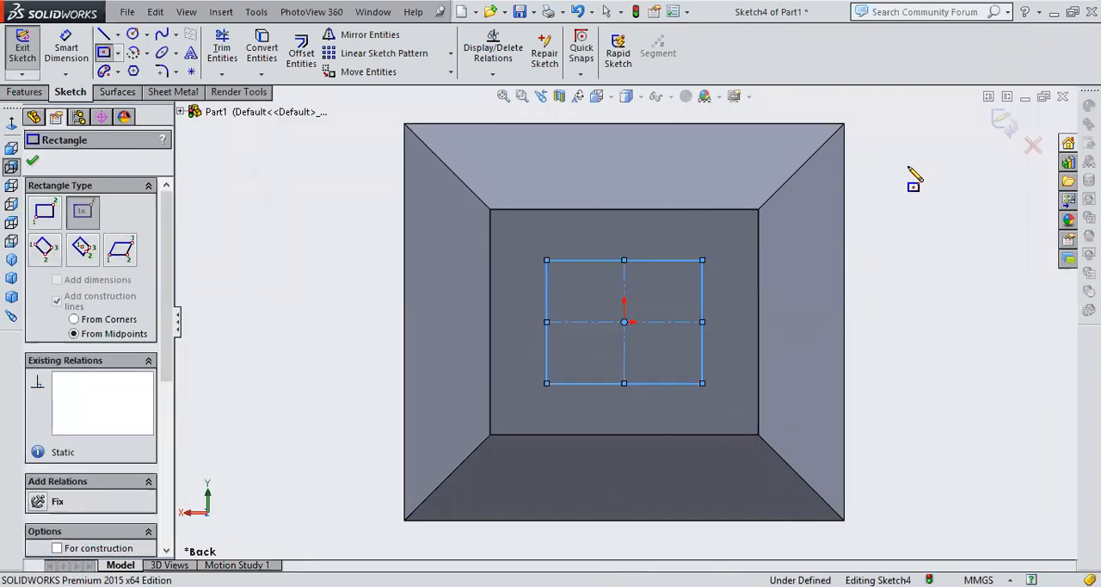
{"action": "left_click", "coordinate": [961, 166]}
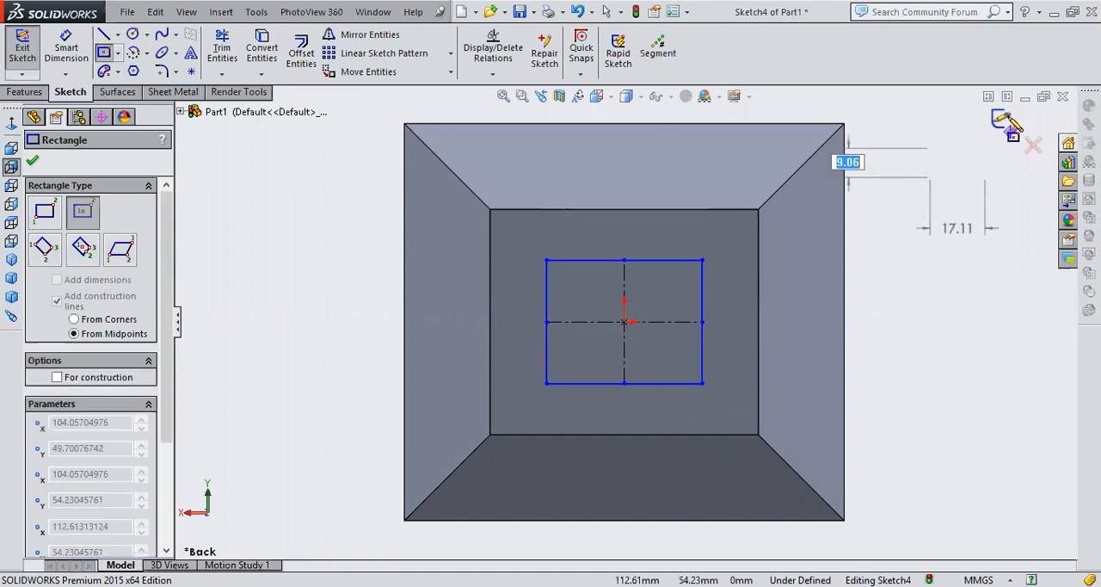
{"action": "left_click", "coordinate": [1006, 125]}
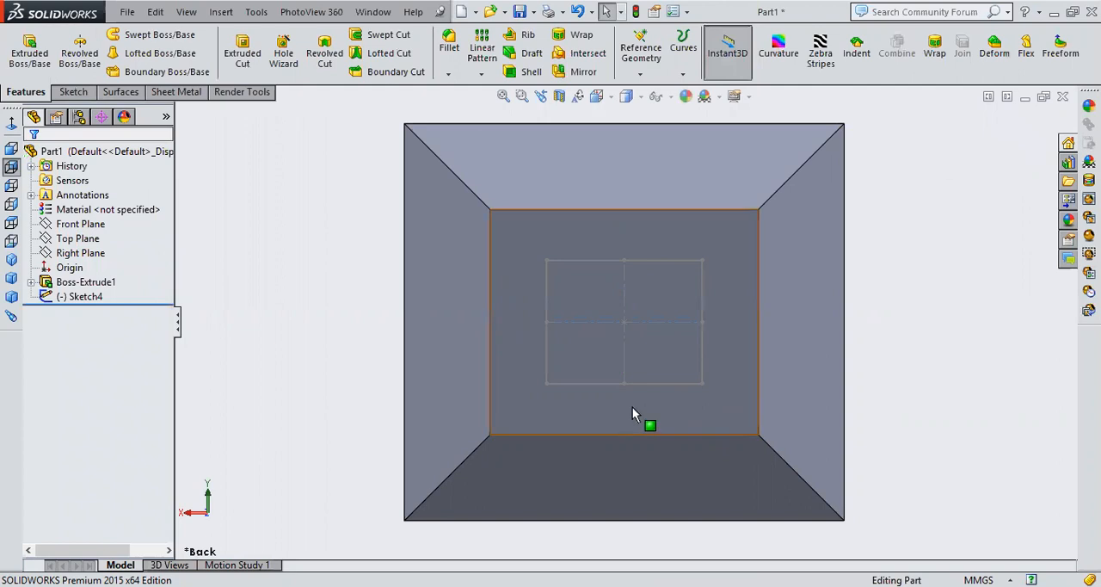
Try a 100 mm blind extruded cut into the tapered solid from the rectangle sketch on its smaller end face
{"action": "middle_click_drag", "start_coordinate": [947, 219], "coordinate": [864, 248]}
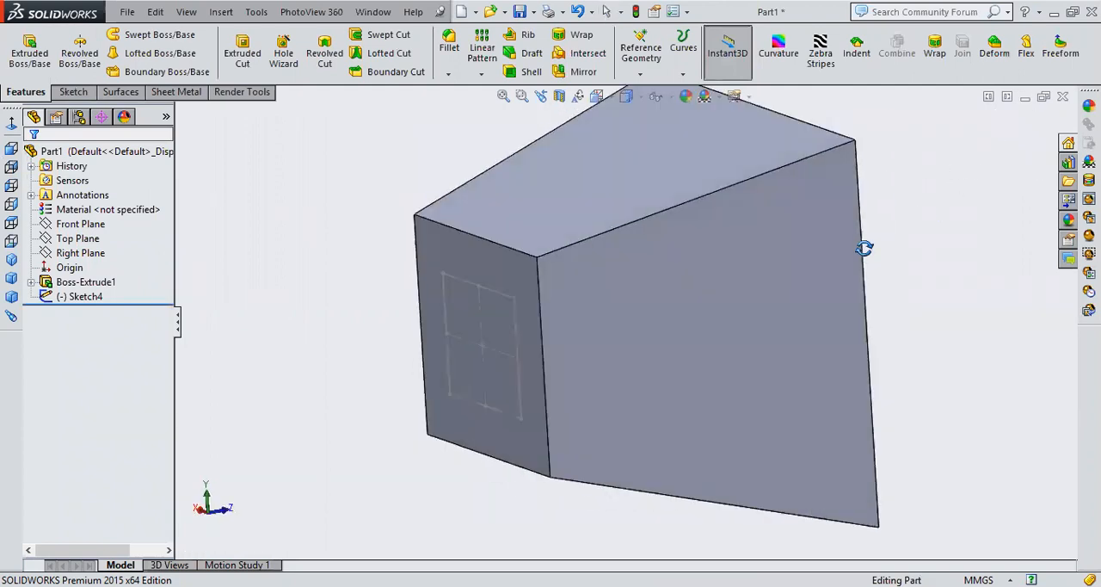
{"action": "left_click", "coordinate": [245, 58]}
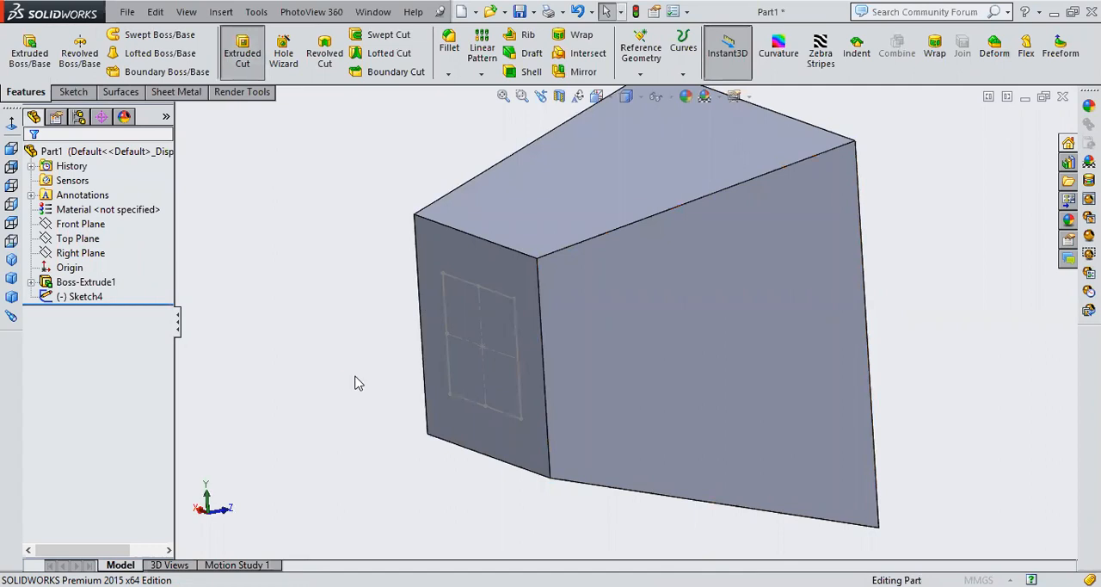
{"action": "left_click", "coordinate": [499, 419]}
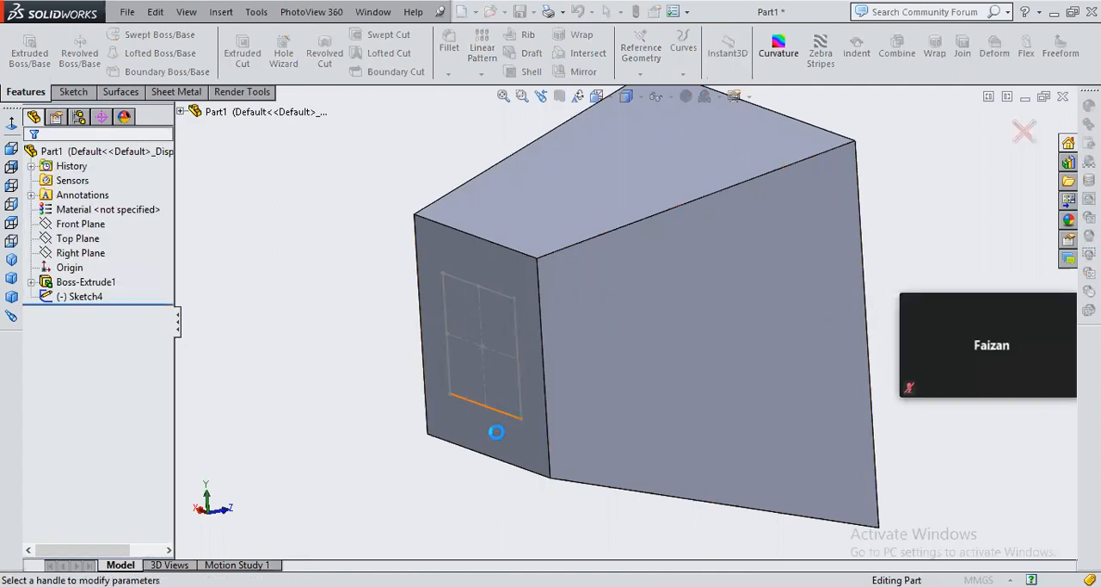
{"action": "scroll", "coordinate": [497, 434], "scroll_direction": "up", "scroll_amount": 3}
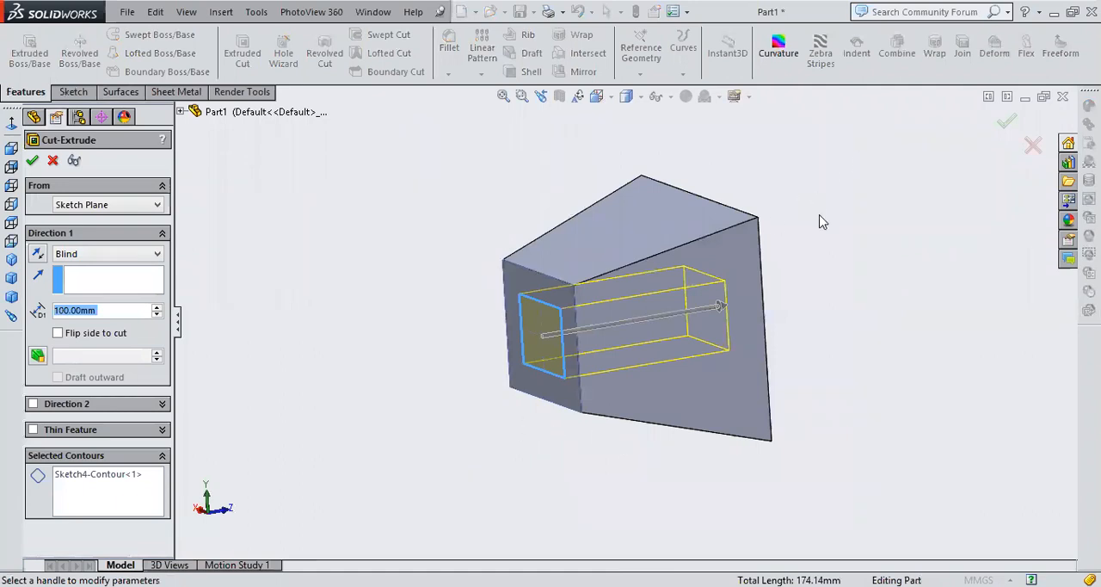
{"action": "middle_click_drag", "start_coordinate": [774, 220], "coordinate": [735, 250]}
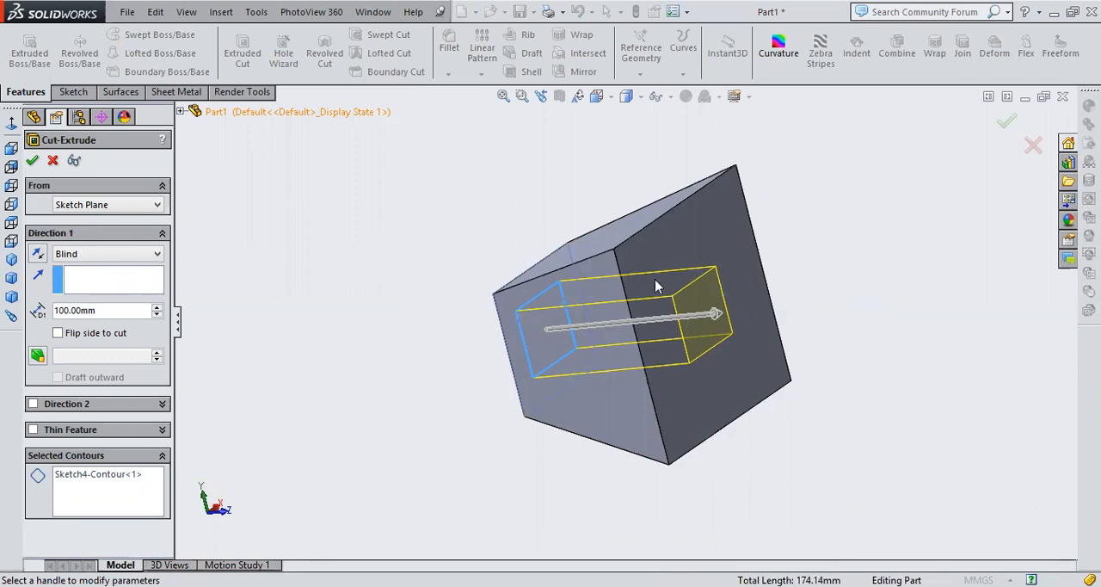
Add a 15° outward draft to the cut, confirm it and inspect the tapered opening through the solid
{"action": "left_click", "coordinate": [43, 356]}
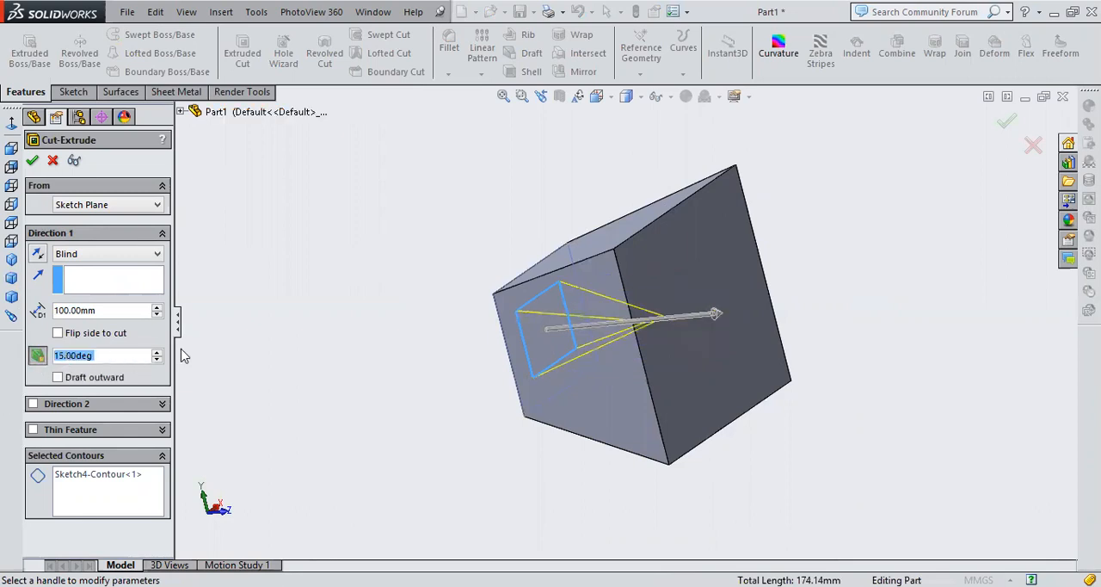
{"action": "left_click", "coordinate": [57, 378]}
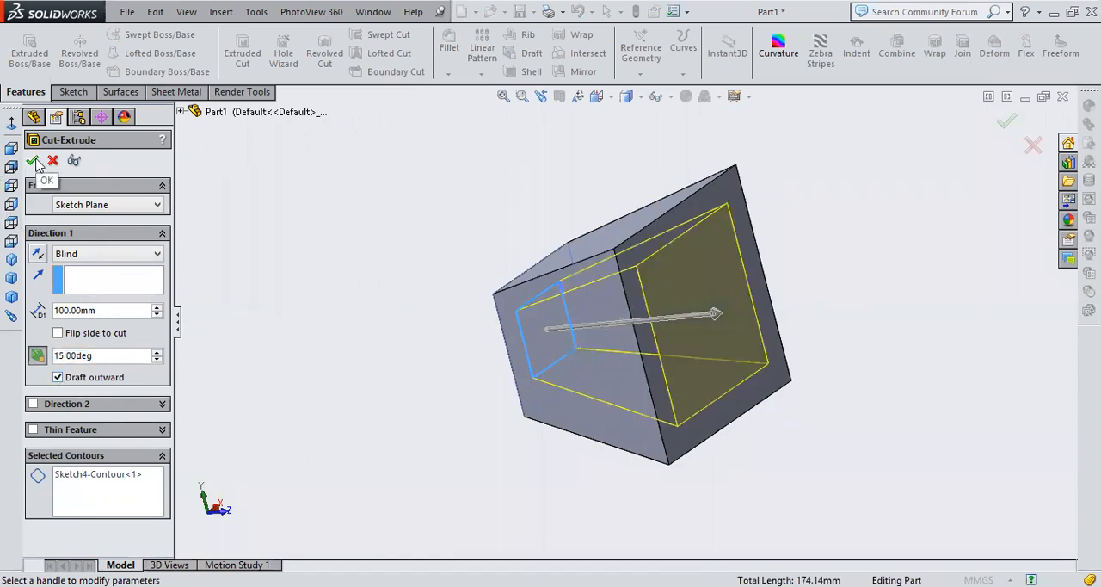
{"action": "left_click", "coordinate": [1016, 120]}
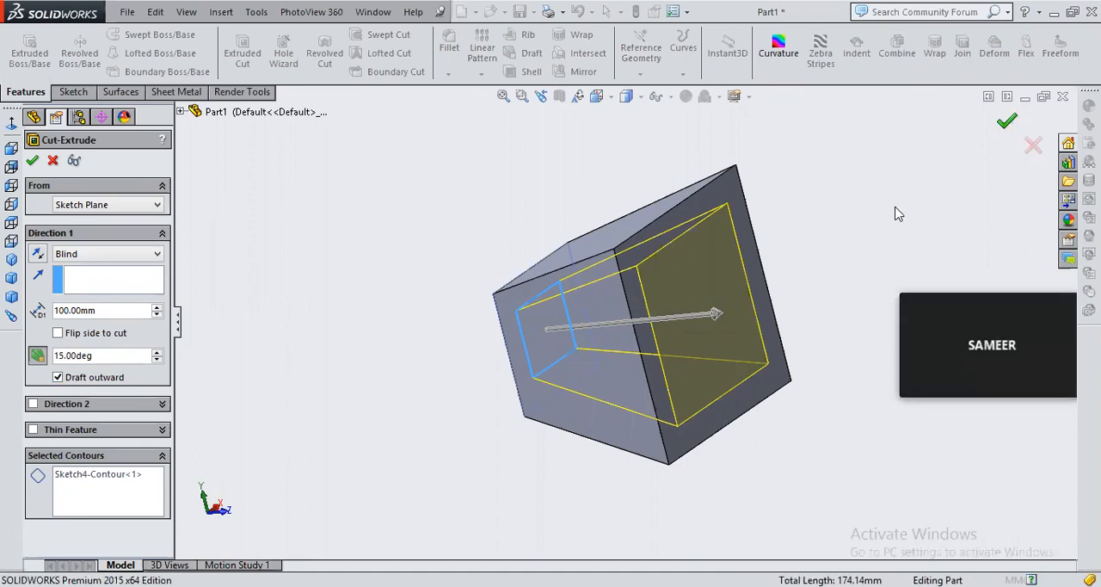
{"action": "middle_click_drag", "start_coordinate": [894, 213], "coordinate": [787, 421]}
{"action": "middle_click_drag", "start_coordinate": [767, 226], "coordinate": [768, 268]}
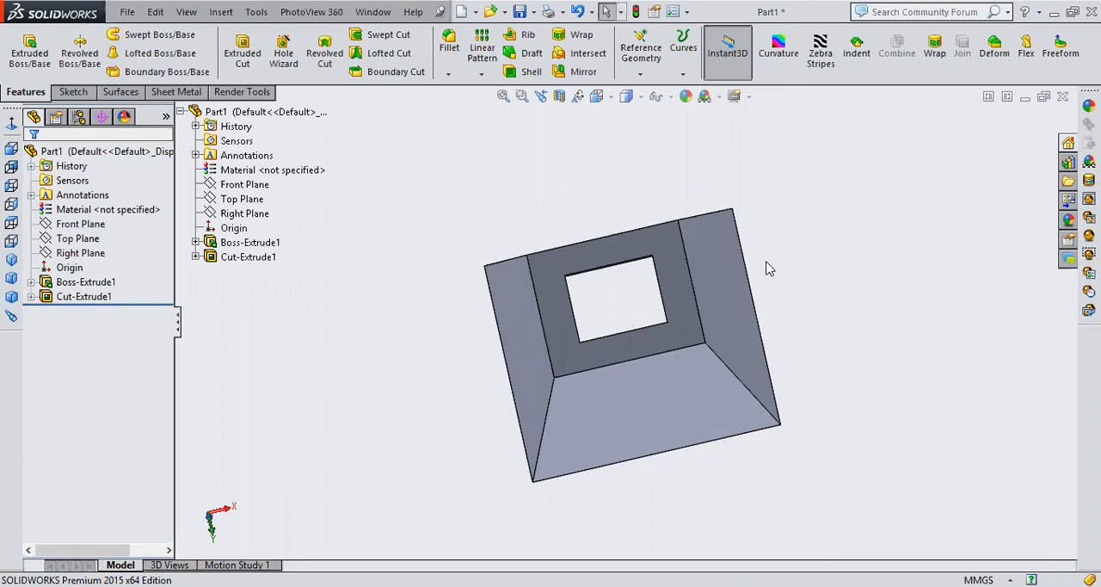
Undo the drafted cut and the rectangle on the smaller end face, and close the part
{"action": "key", "text": "ctrl+z"}
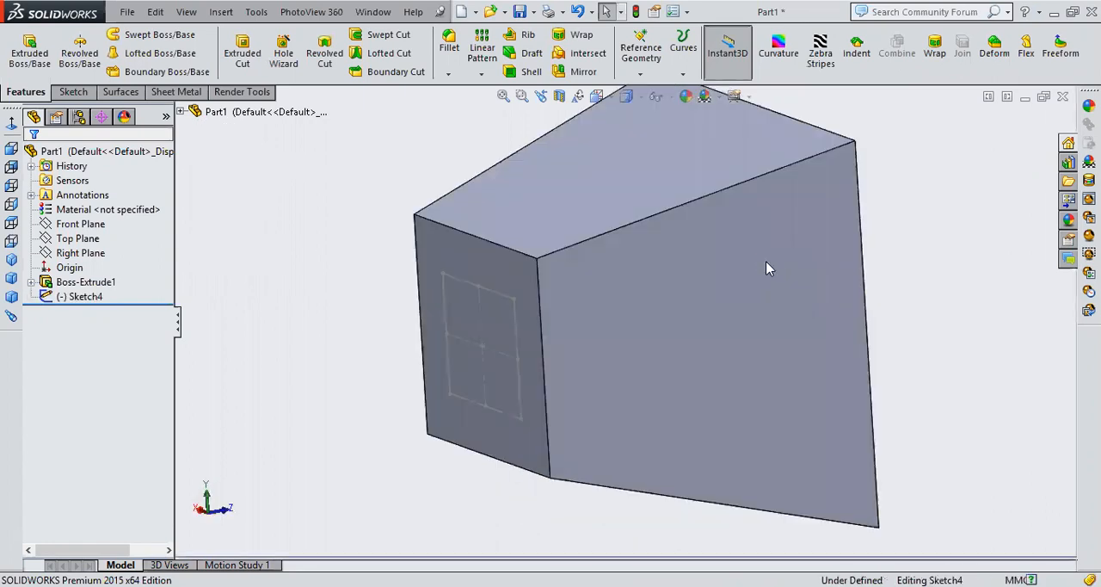
{"action": "key", "text": "ctrl+z"}
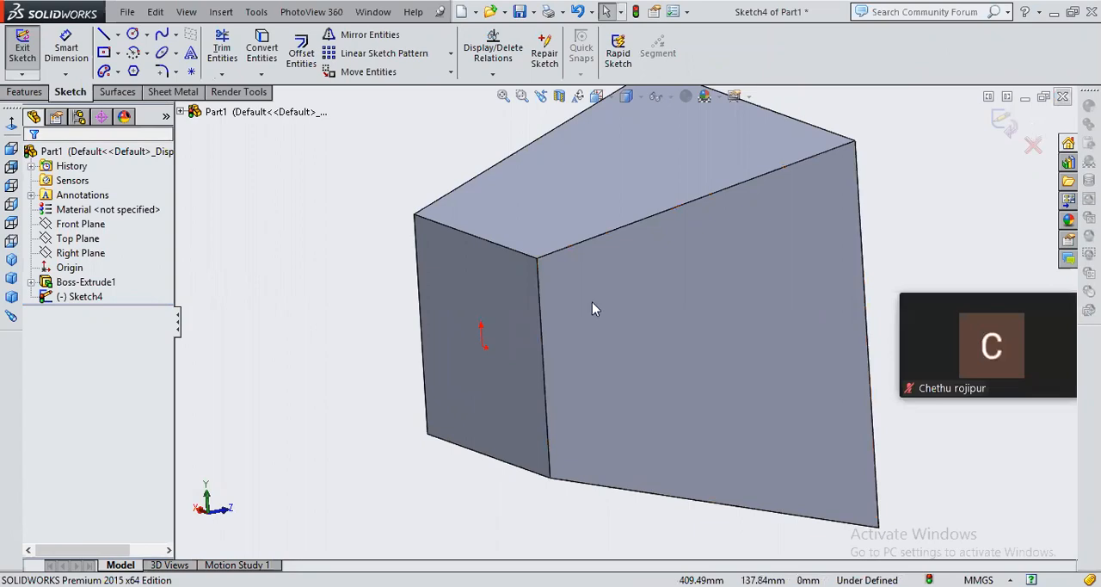
{"action": "left_click", "coordinate": [588, 330]}
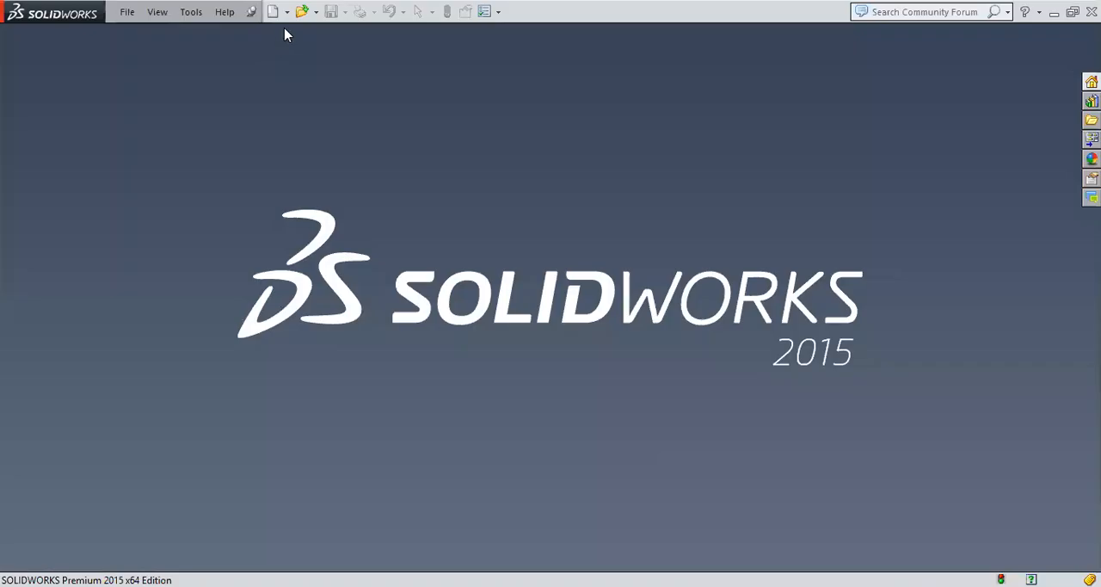
Create a new part and start a sketch on the Front Plane
{"action": "double_click", "coordinate": [348, 189]}
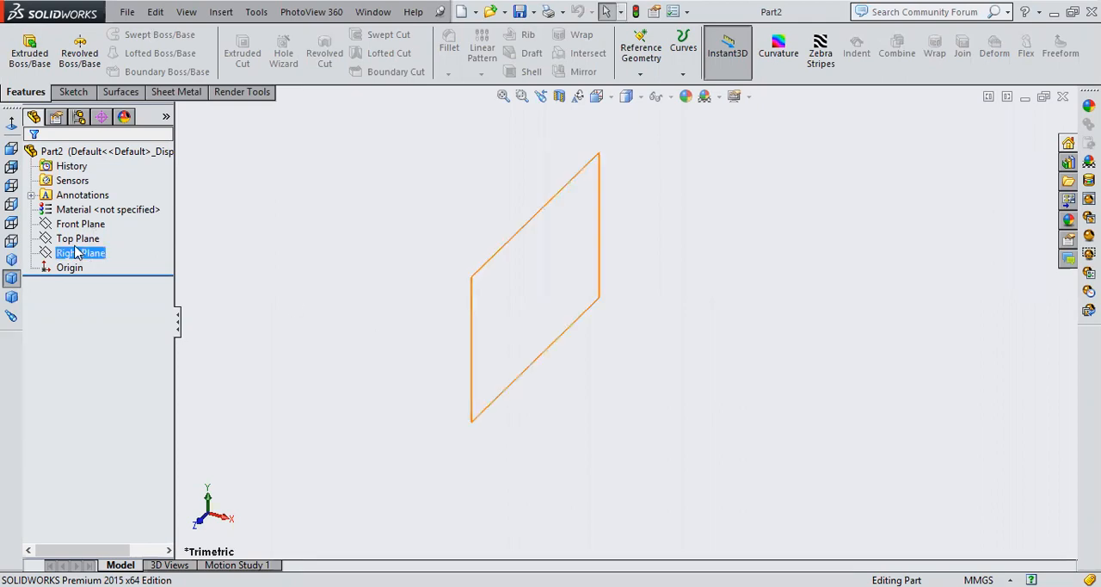
{"action": "left_click", "coordinate": [12, 258]}
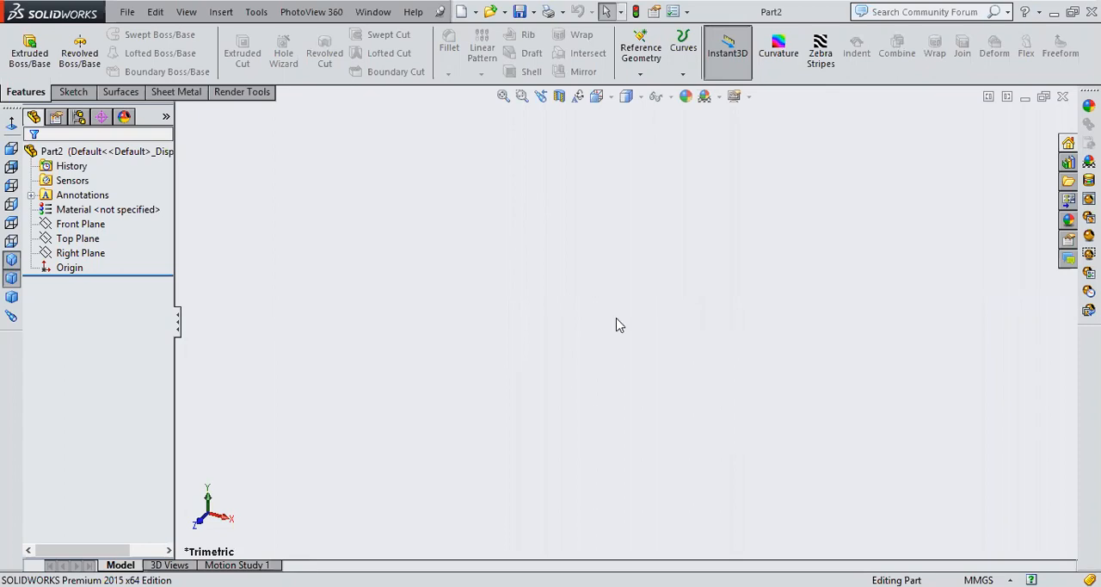
{"action": "left_click", "coordinate": [53, 224]}
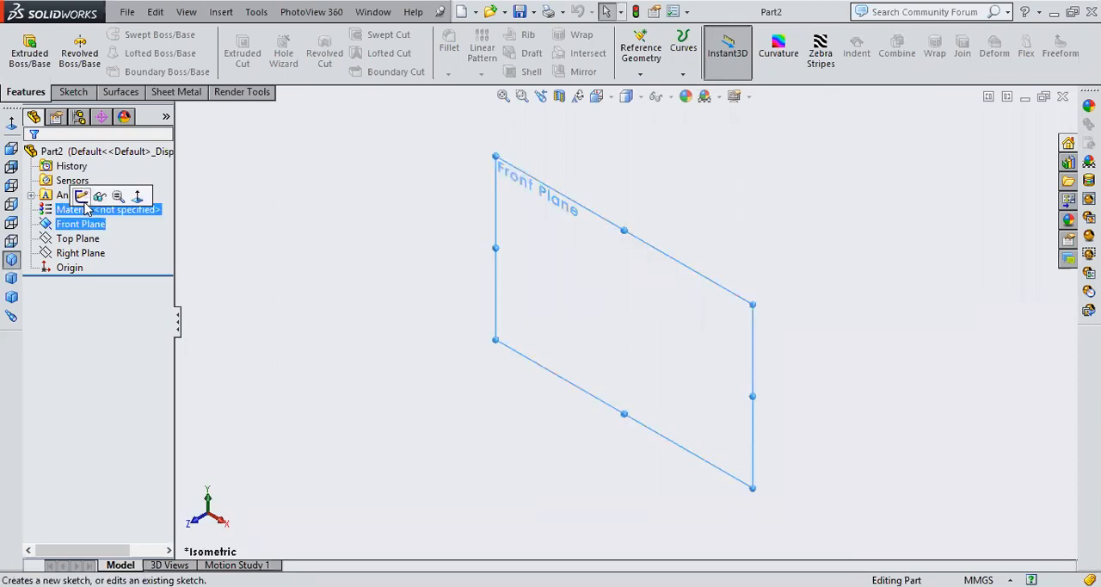
{"action": "left_click", "coordinate": [86, 201]}
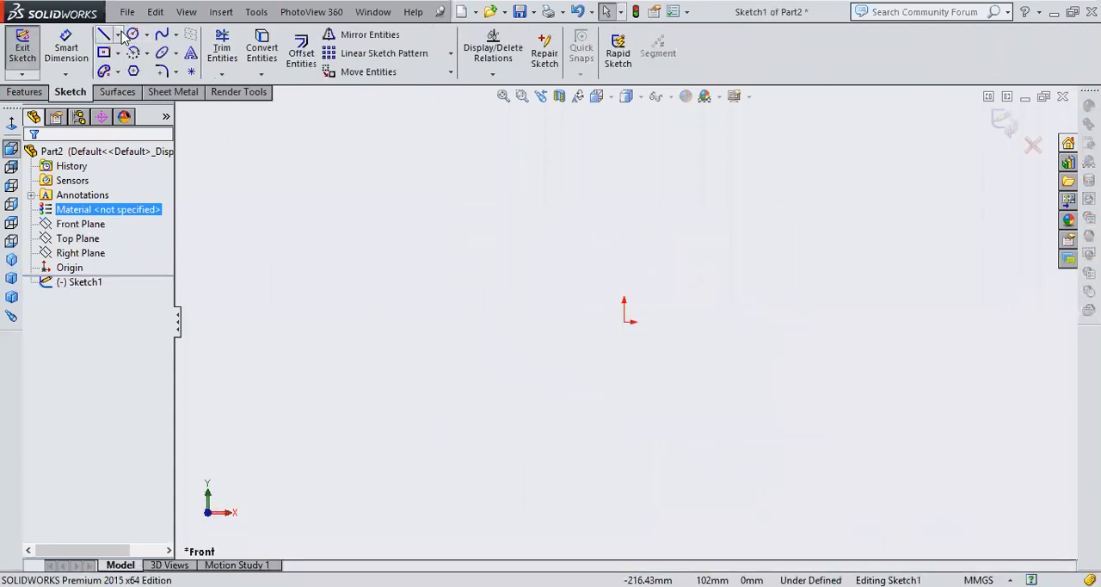
{"action": "left_click", "coordinate": [146, 34]}
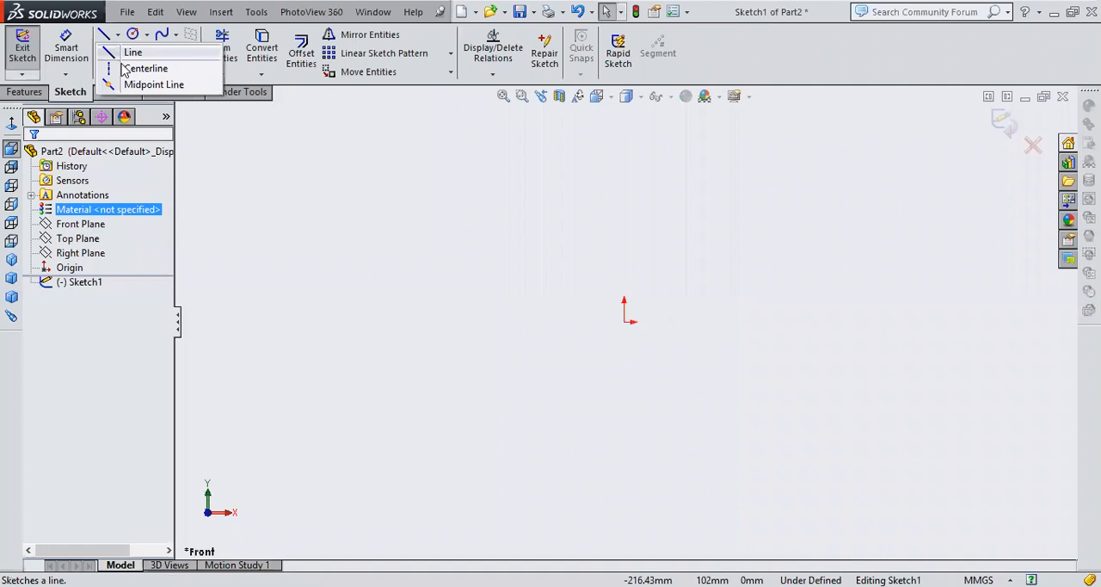
{"action": "key", "text": "l"}
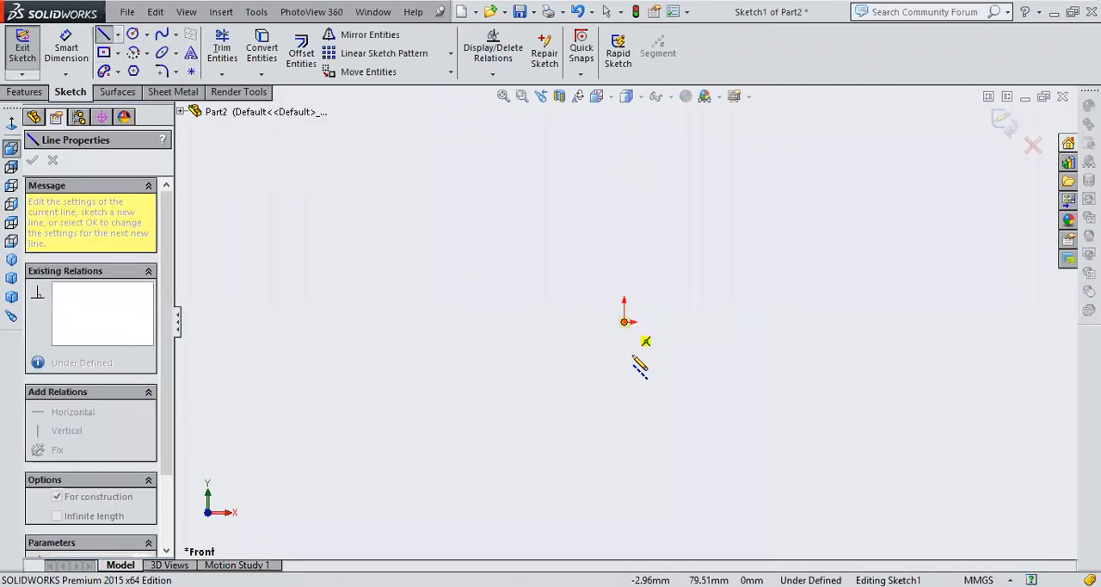
{"action": "key", "text": "Escape"}
{"action": "key", "text": "Escape"}
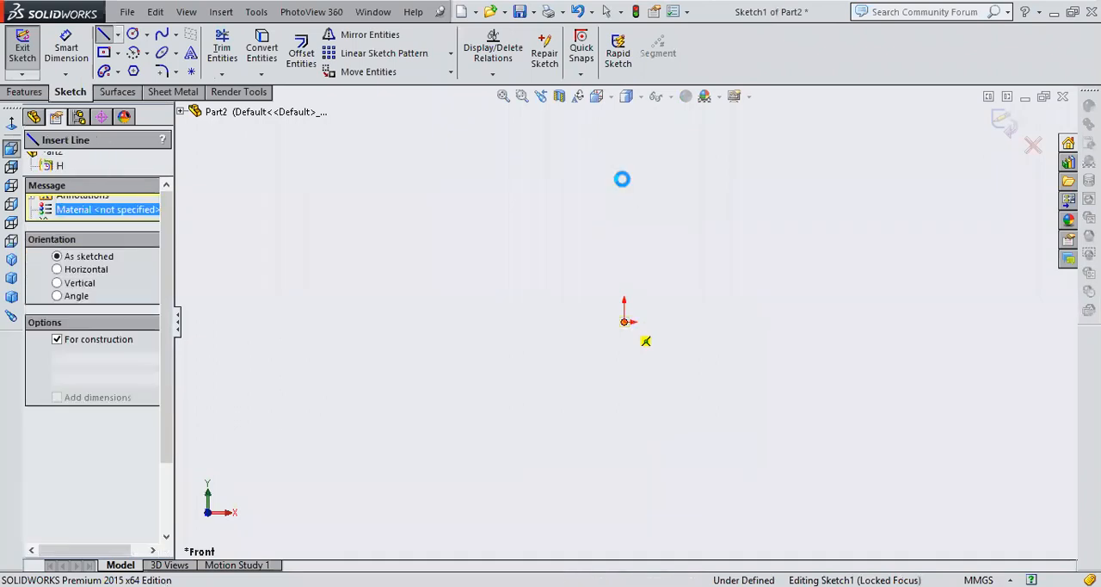
Sketch a vertical centerline about 87.8 mm long, running upward from the origin
{"action": "left_click", "coordinate": [117, 37]}
{"action": "left_click", "coordinate": [141, 71]}
{"action": "left_click", "coordinate": [626, 322]}
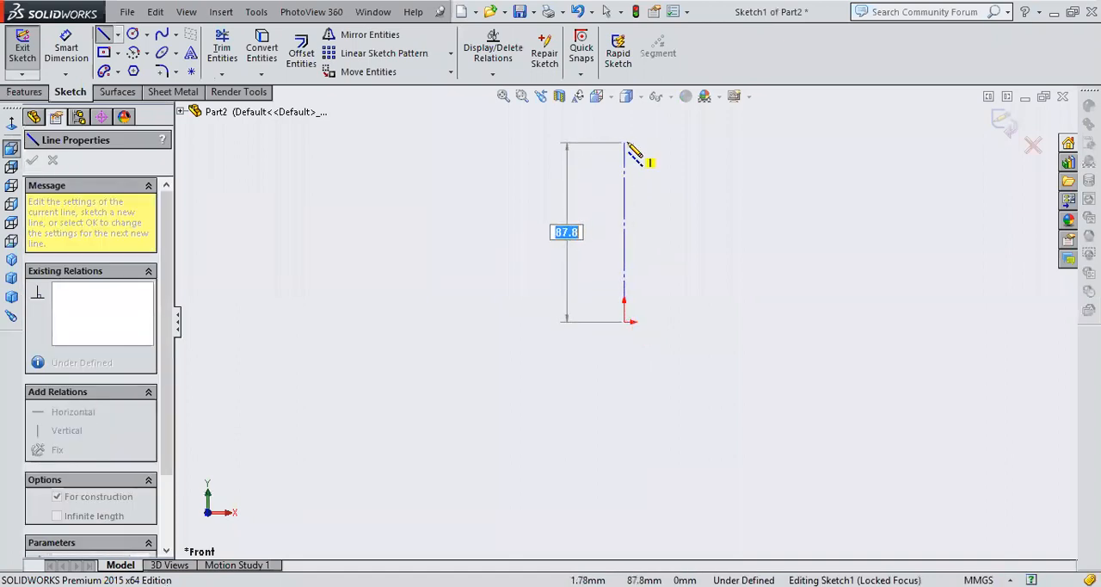
{"action": "key", "text": "Return"}
{"action": "right_click", "coordinate": [813, 194]}
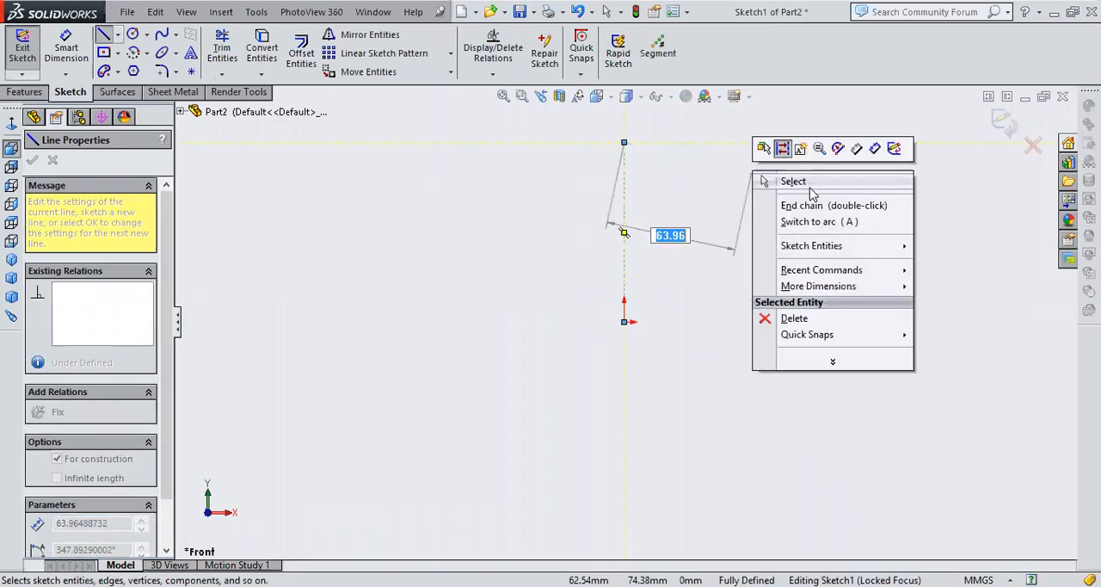
{"action": "left_click", "coordinate": [796, 197]}
{"action": "key", "text": "Escape"}
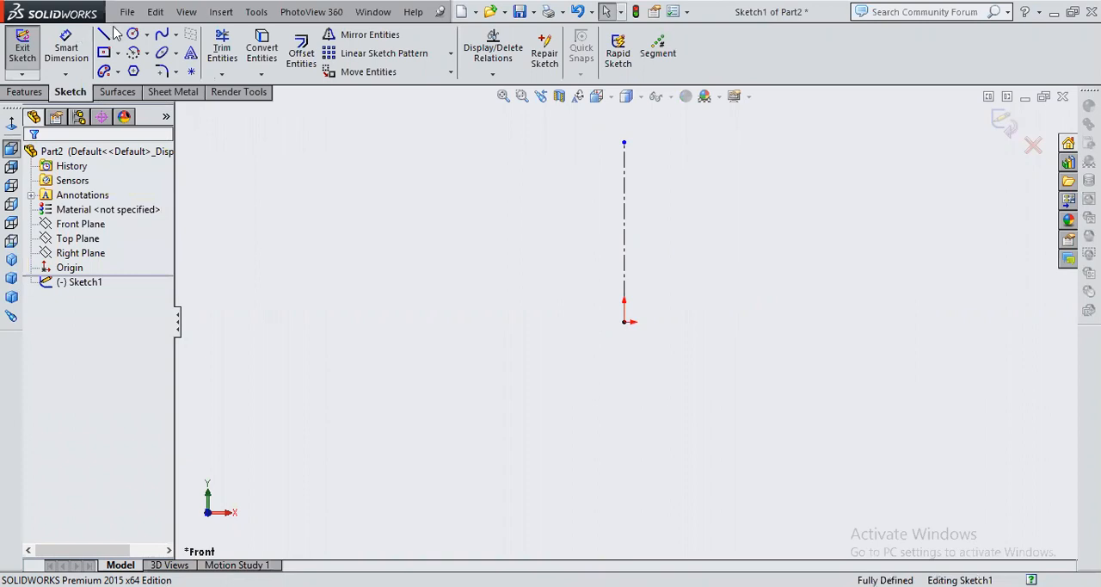
Sketch a closed stepped line profile about 71 mm tall against the centerline, starting its base at the origin, and exit the sketch
{"action": "left_click", "coordinate": [106, 34]}
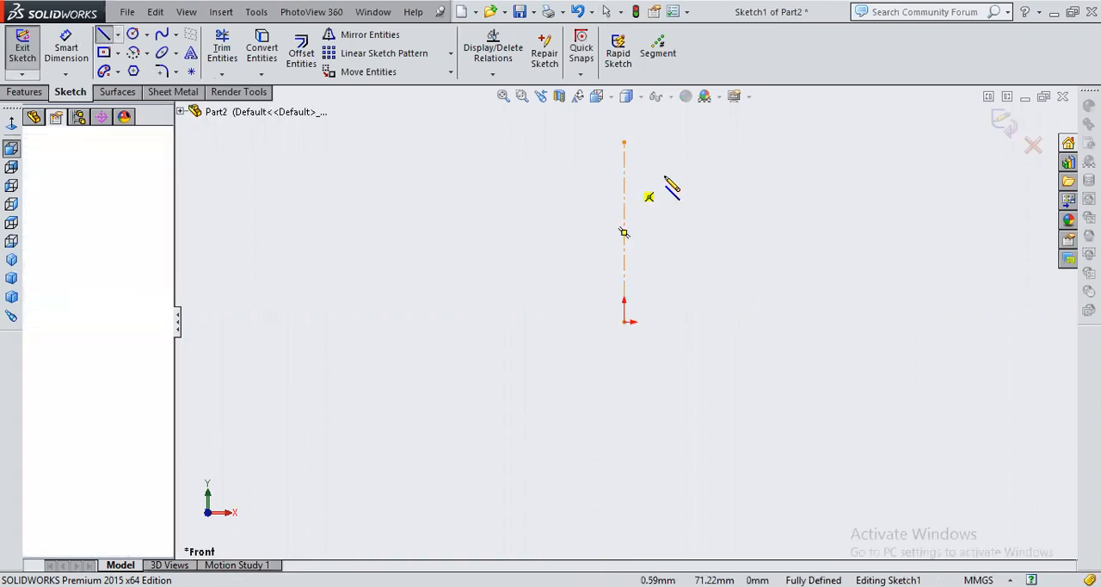
{"action": "left_click", "coordinate": [665, 177]}
{"action": "left_click", "coordinate": [664, 220]}
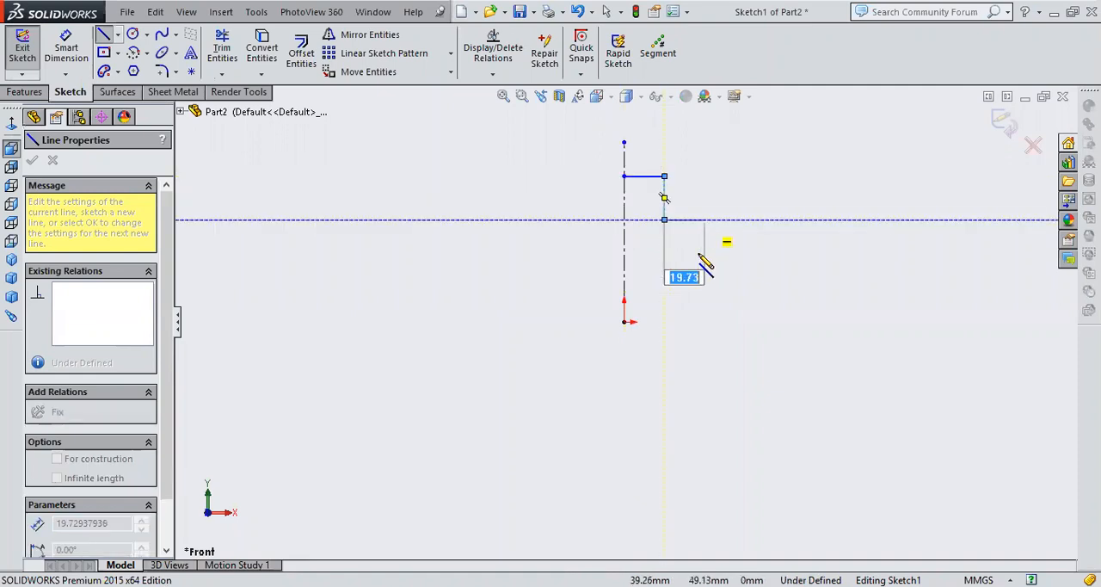
{"action": "left_click", "coordinate": [704, 248]}
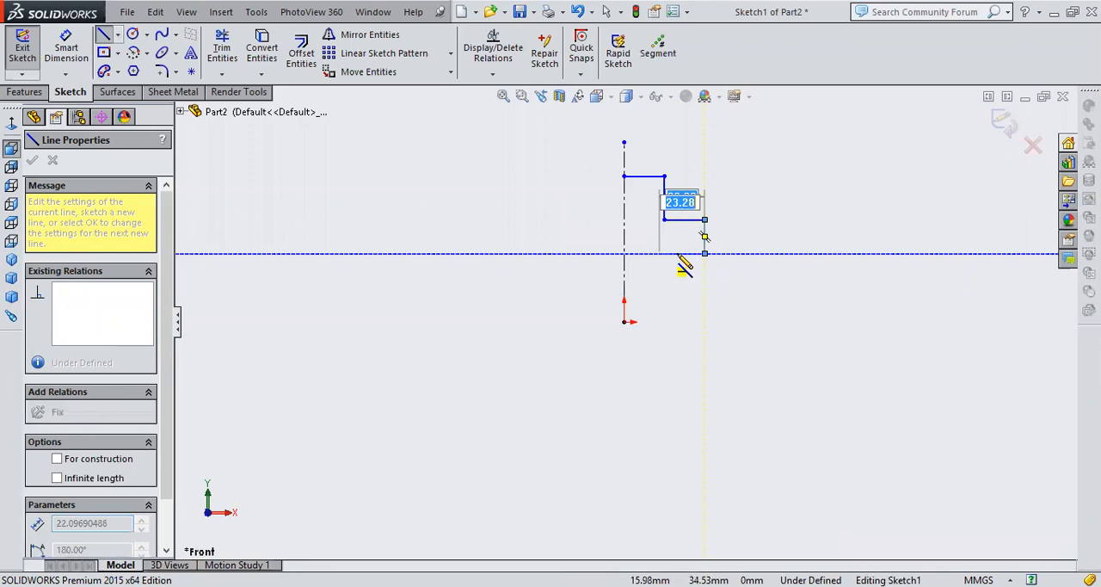
{"action": "left_click", "coordinate": [704, 253]}
{"action": "left_click", "coordinate": [677, 301]}
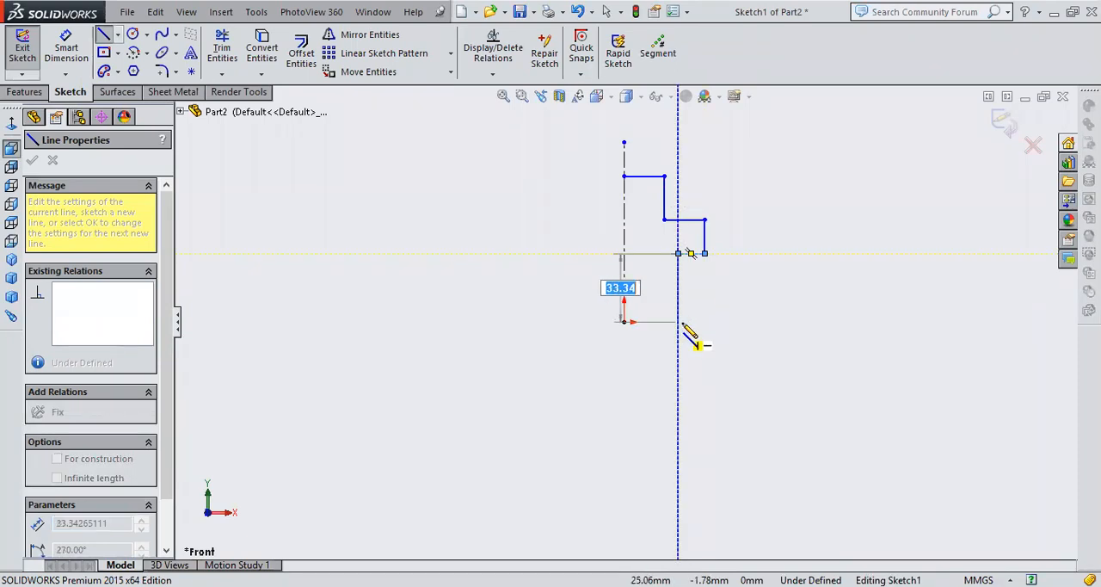
{"action": "left_click", "coordinate": [629, 325]}
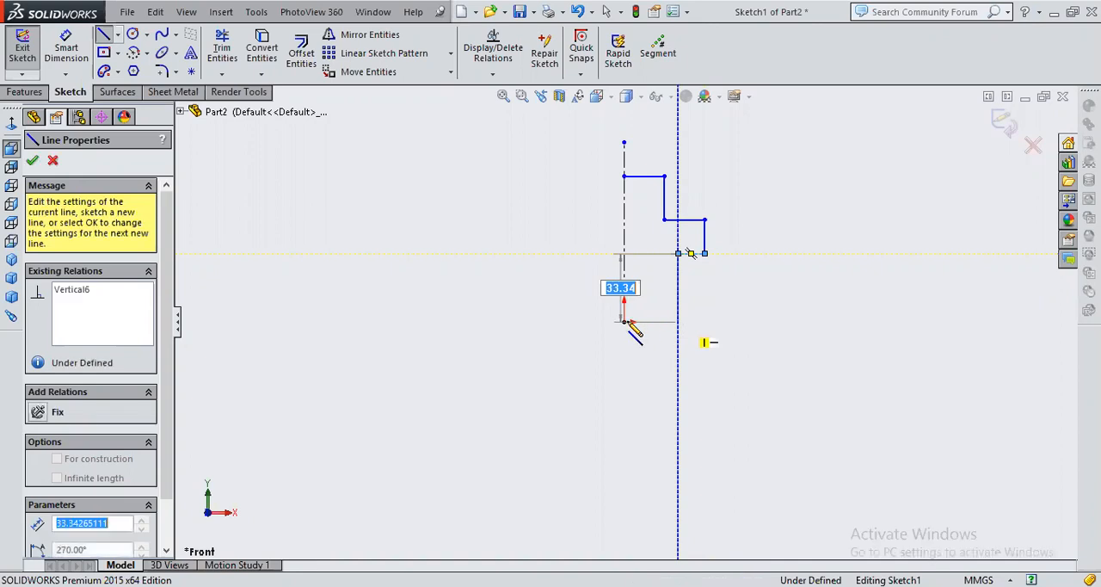
{"action": "left_click", "coordinate": [627, 323]}
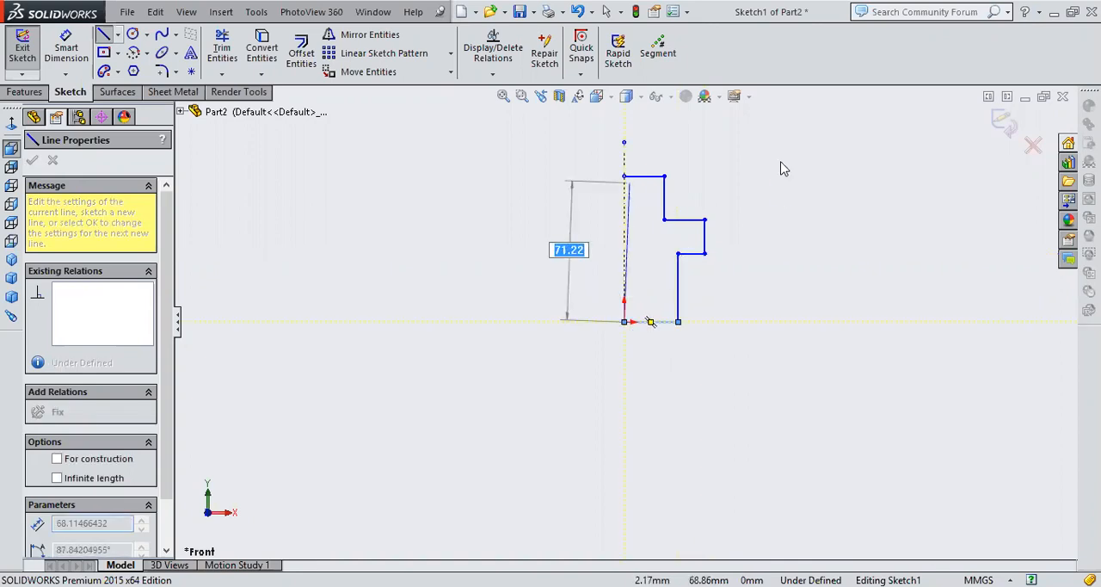
{"action": "key", "text": "Return"}
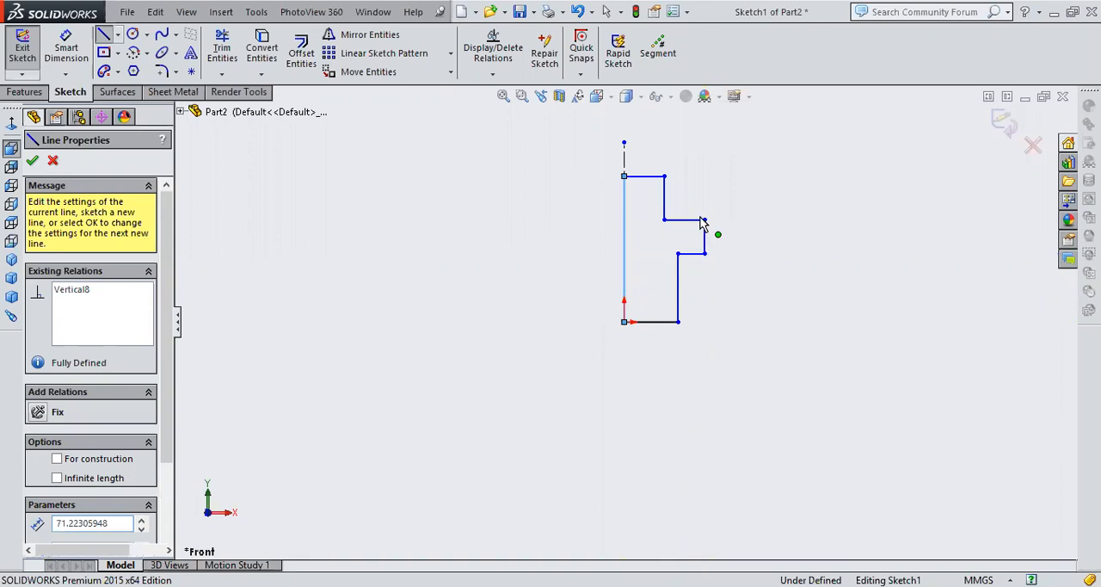
{"action": "key", "text": "Escape"}
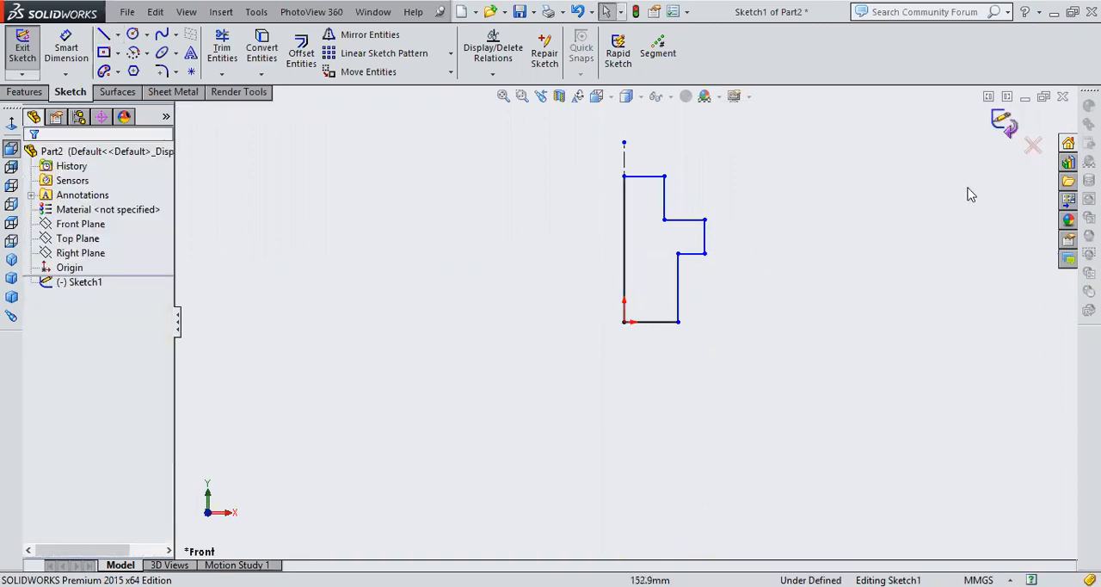
{"action": "left_click", "coordinate": [1003, 125]}
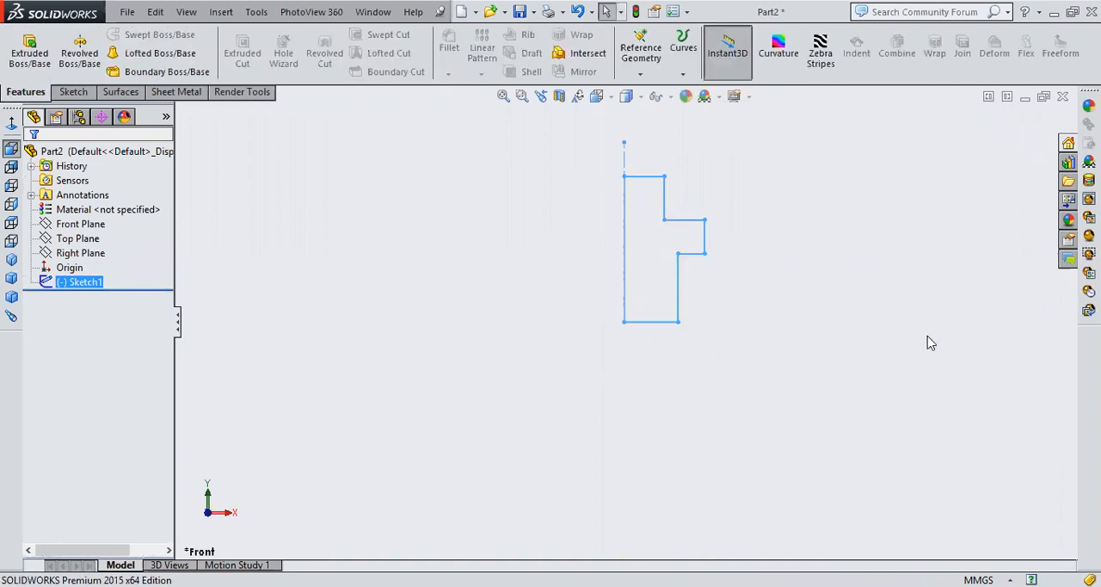
Revolve the stepped profile 360 degrees about the vertical centerline into a solid
{"action": "left_click", "coordinate": [527, 242]}
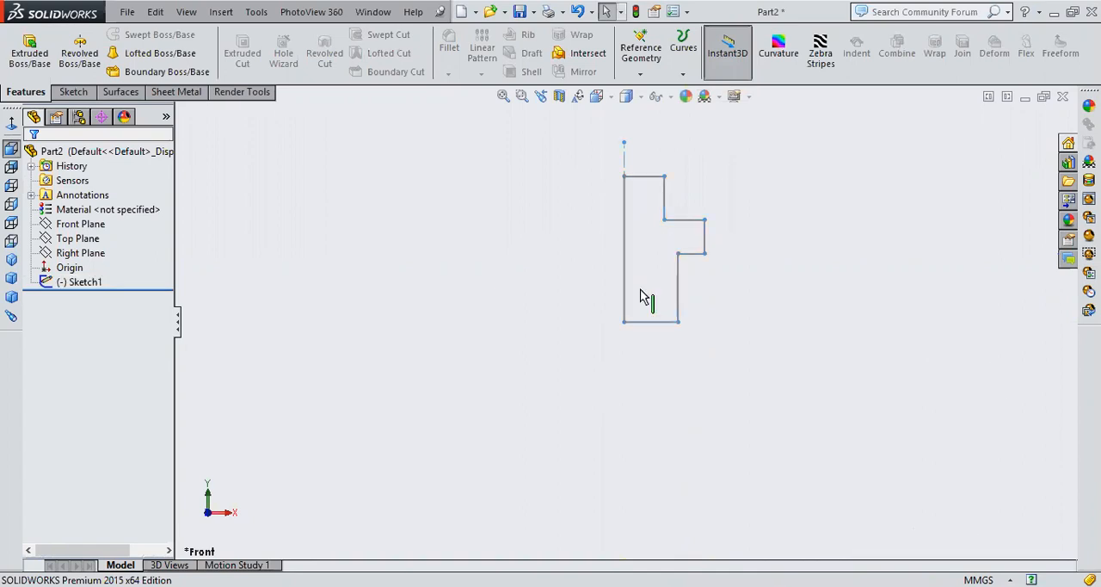
{"action": "left_click", "coordinate": [12, 261]}
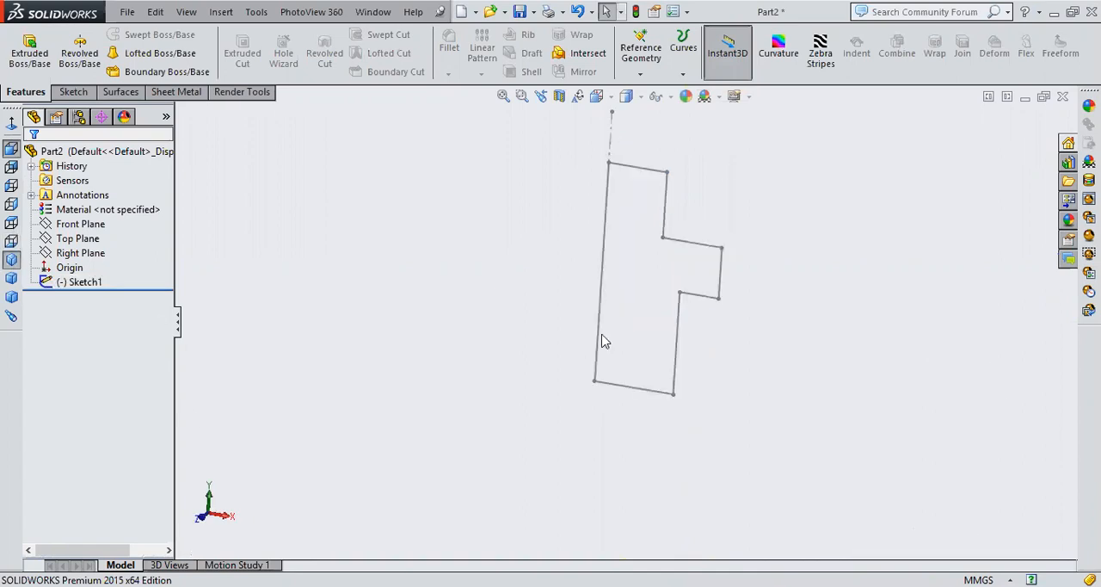
{"action": "left_click", "coordinate": [89, 72]}
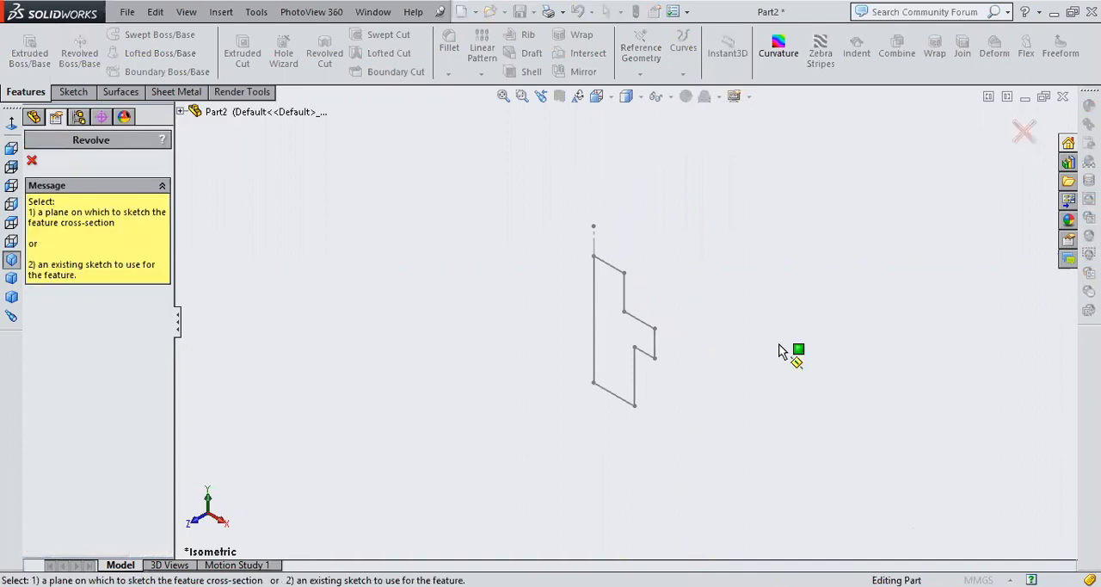
{"action": "left_click", "coordinate": [593, 239]}
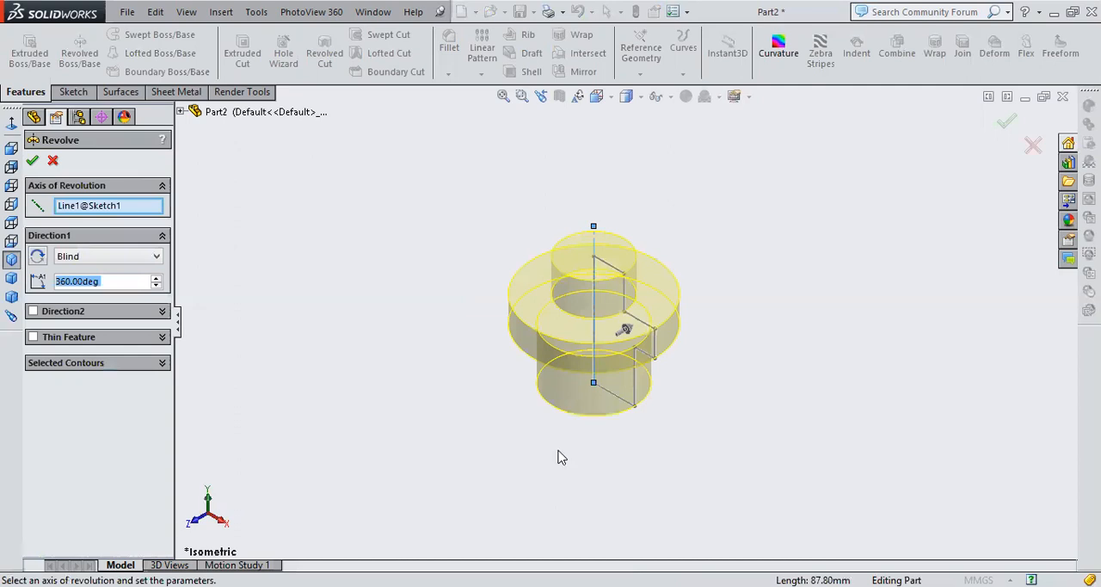
{"action": "middle_click_drag", "start_coordinate": [651, 446], "coordinate": [771, 434]}
{"action": "middle_click_drag", "start_coordinate": [286, 125], "coordinate": [479, 289]}
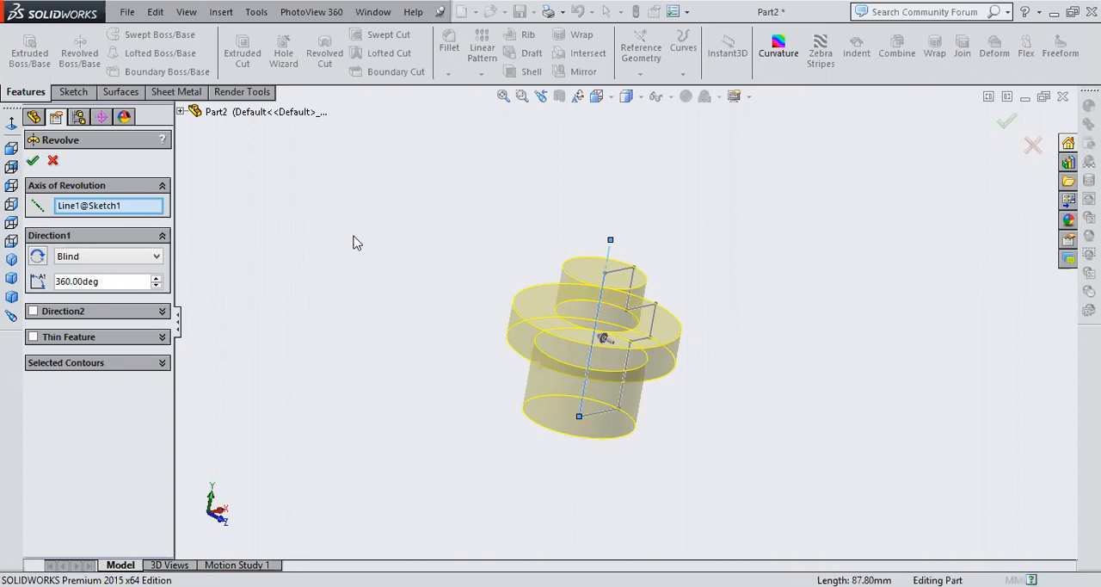
{"action": "key", "text": "Return"}
{"action": "mouse_move", "coordinate": [791, 393]}
{"action": "middle_mouse_down"}
{"action": "mouse_move", "coordinate": [710, 246]}
{"action": "mouse_move", "coordinate": [720, 408]}
{"action": "mouse_move", "coordinate": [760, 430]}
{"action": "mouse_move", "coordinate": [725, 415]}
{"action": "mouse_move", "coordinate": [737, 388]}
{"action": "middle_mouse_up"}
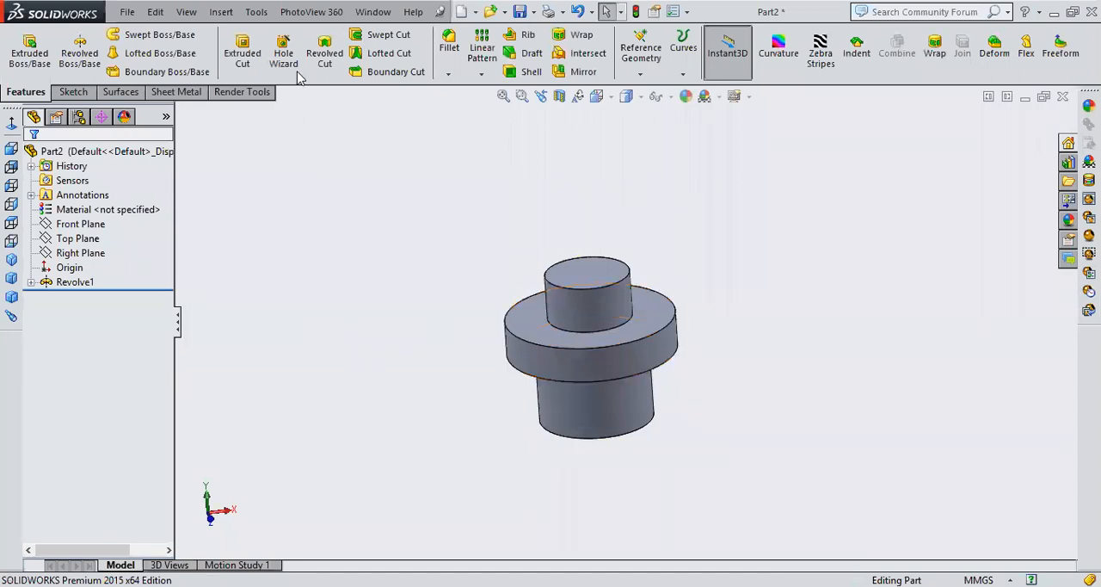
On the Front Plane, sketch a corner rectangle about 16.8 by 8.4 mm overlapping the flange's outer edge, and exit the sketch
{"action": "left_click", "coordinate": [72, 226]}
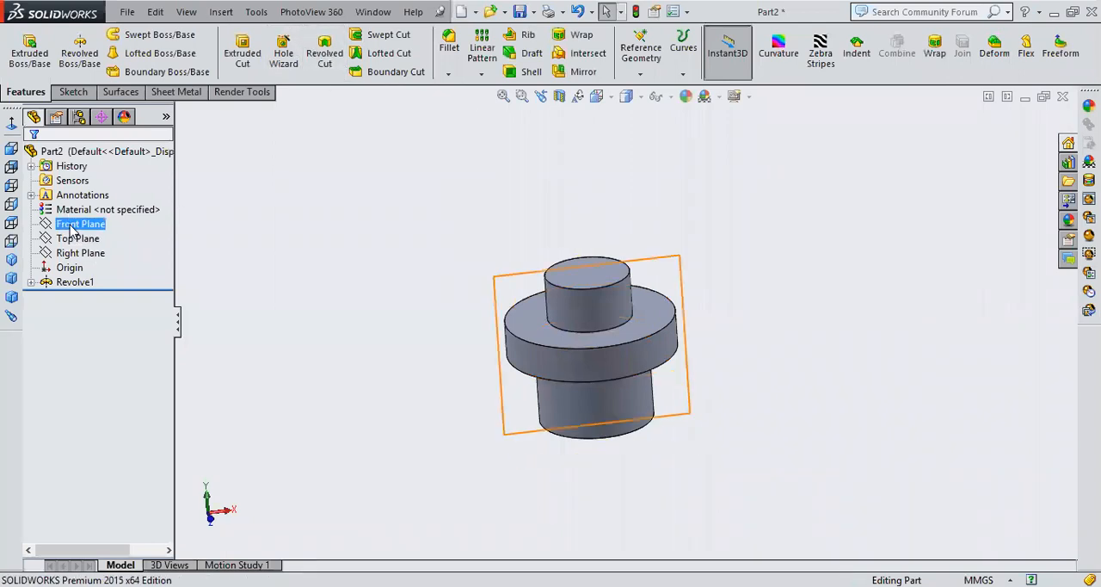
{"action": "left_click", "coordinate": [89, 203]}
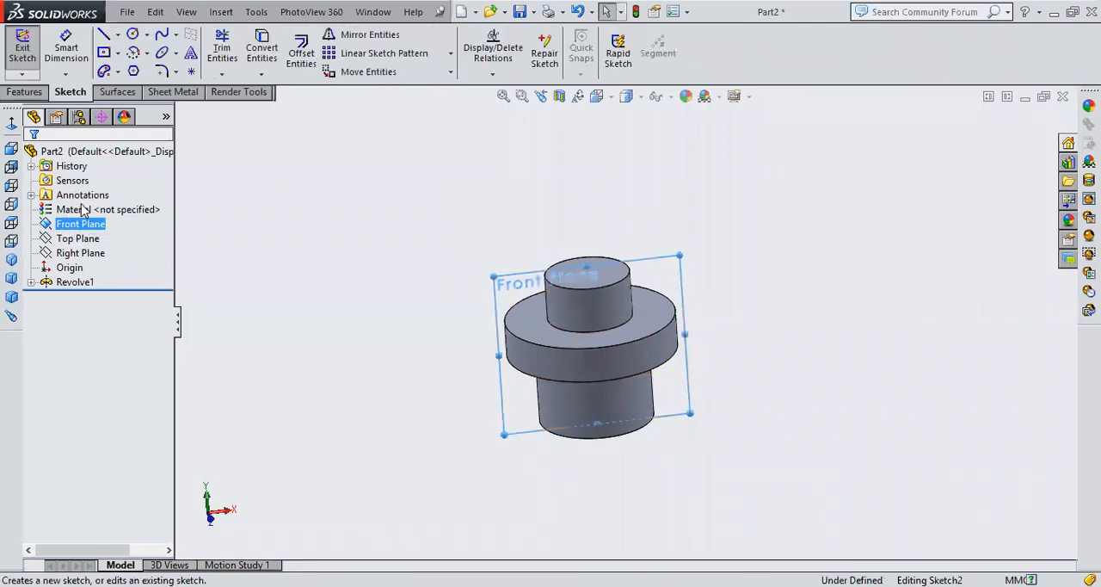
{"action": "left_click", "coordinate": [295, 340]}
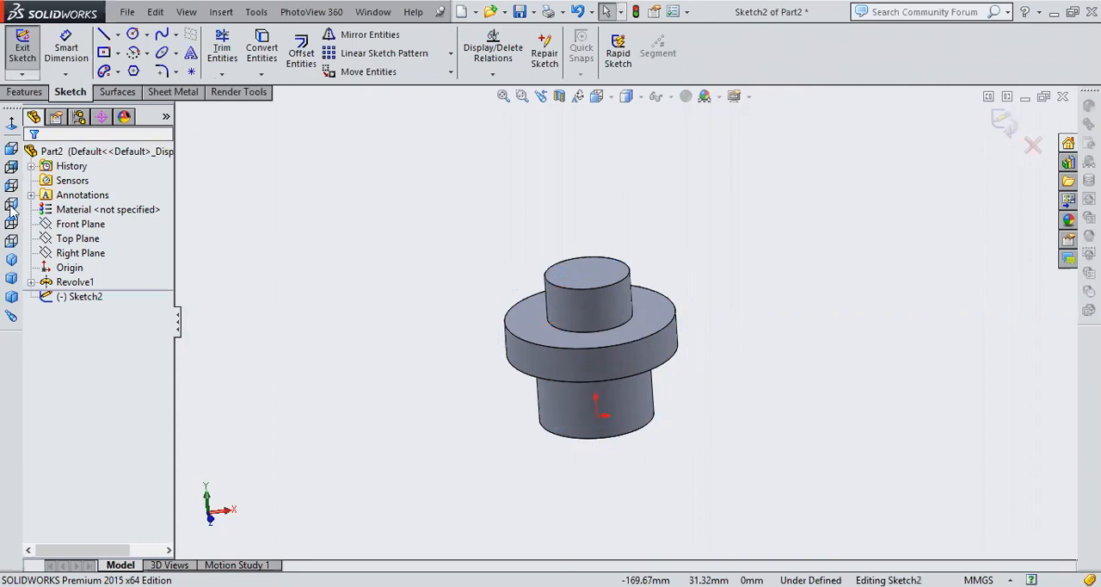
{"action": "left_click", "coordinate": [16, 127]}
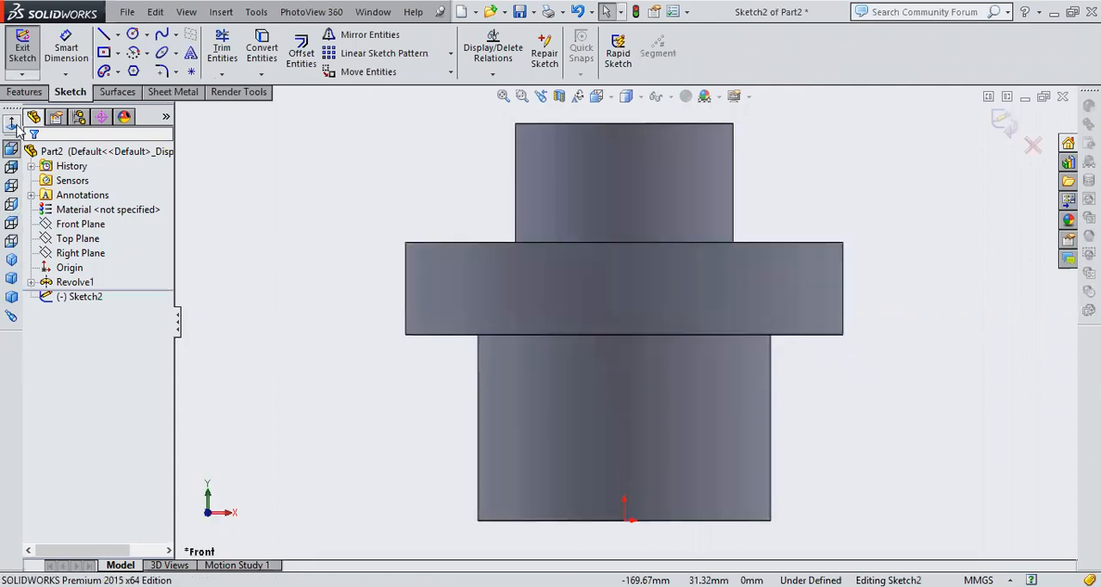
{"action": "left_click", "coordinate": [118, 53]}
{"action": "left_click", "coordinate": [154, 74]}
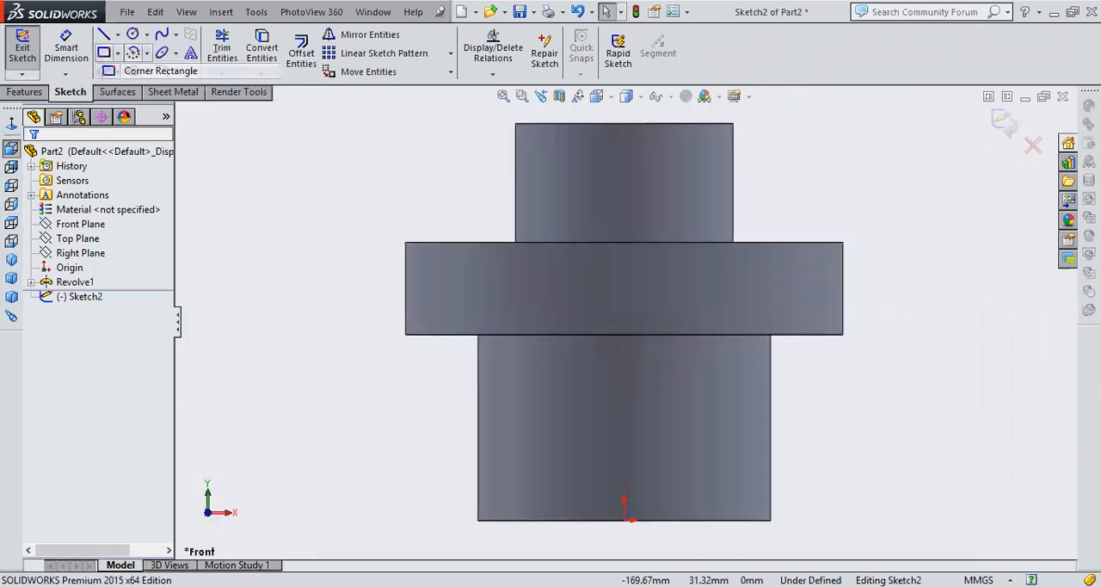
{"action": "left_click", "coordinate": [815, 270]}
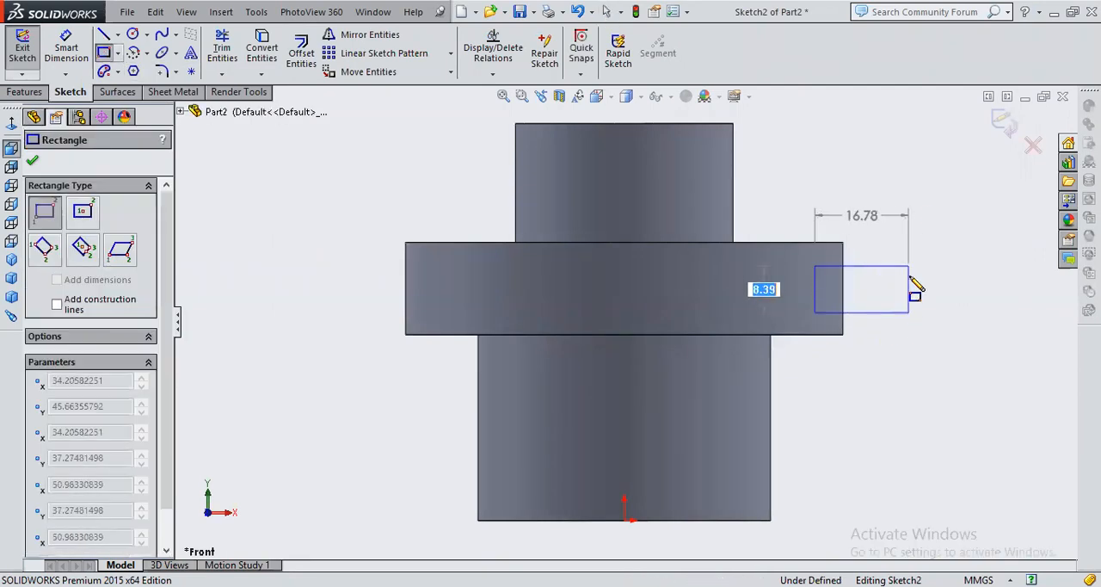
{"action": "left_click", "coordinate": [908, 312]}
{"action": "right_click", "coordinate": [932, 213]}
{"action": "left_click", "coordinate": [947, 216]}
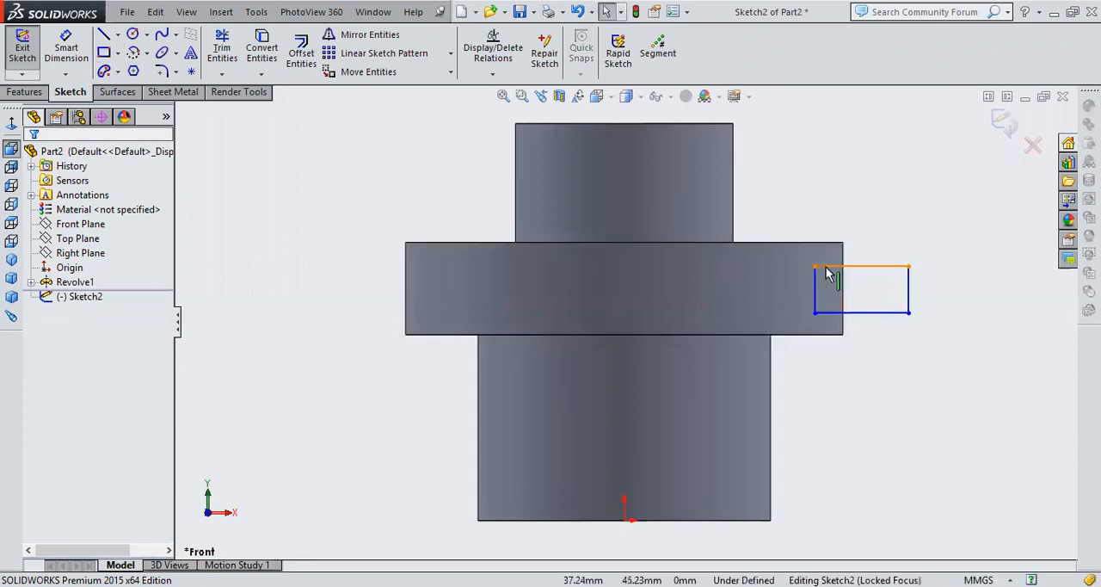
{"action": "left_click", "coordinate": [1014, 126]}
{"action": "left_click", "coordinate": [924, 159]}
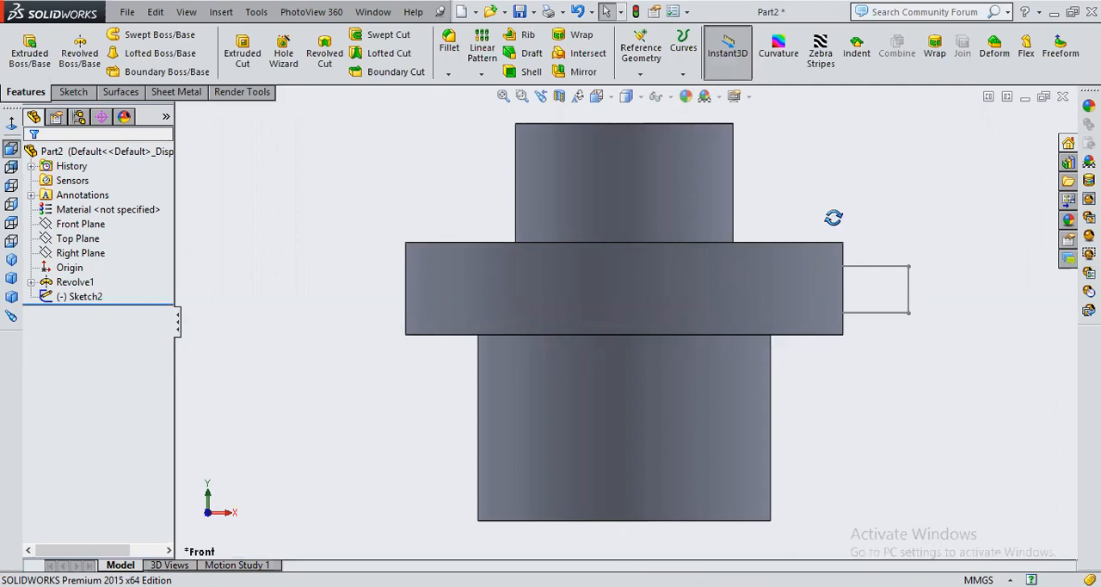
Reopen the rectangle's sketch, add a vertical centerline about 73.6 mm long running upward from the origin, and exit the sketch
{"action": "middle_click_drag", "start_coordinate": [834, 216], "coordinate": [845, 258]}
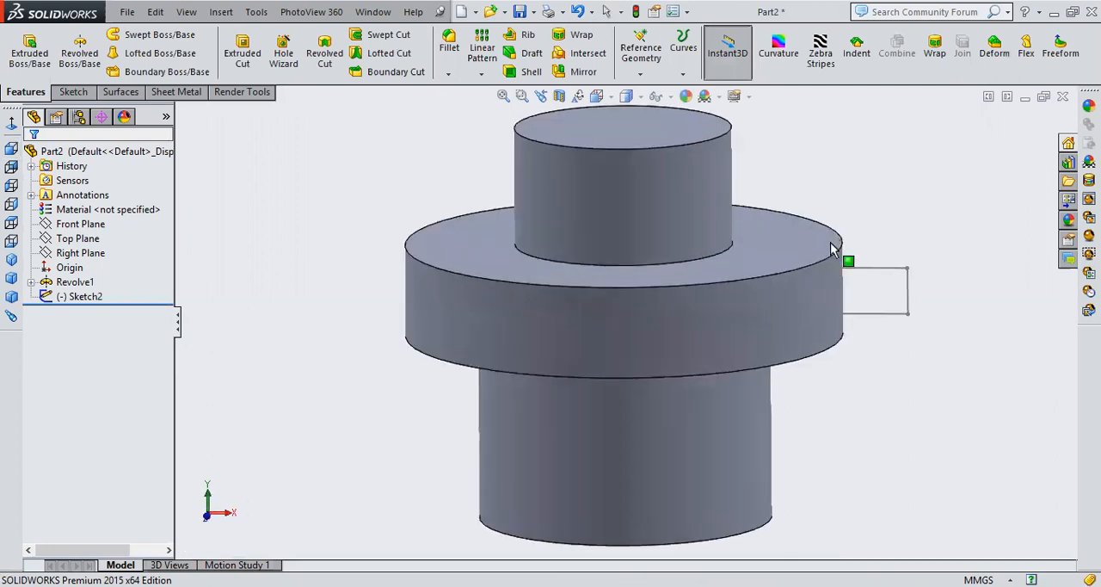
{"action": "left_click", "coordinate": [910, 304]}
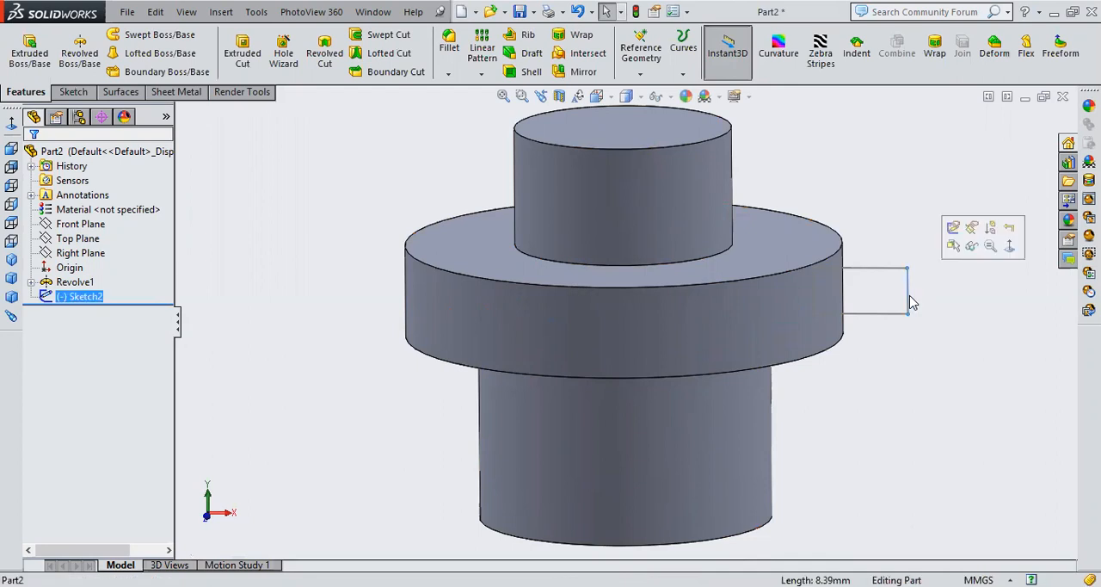
{"action": "left_click", "coordinate": [953, 228]}
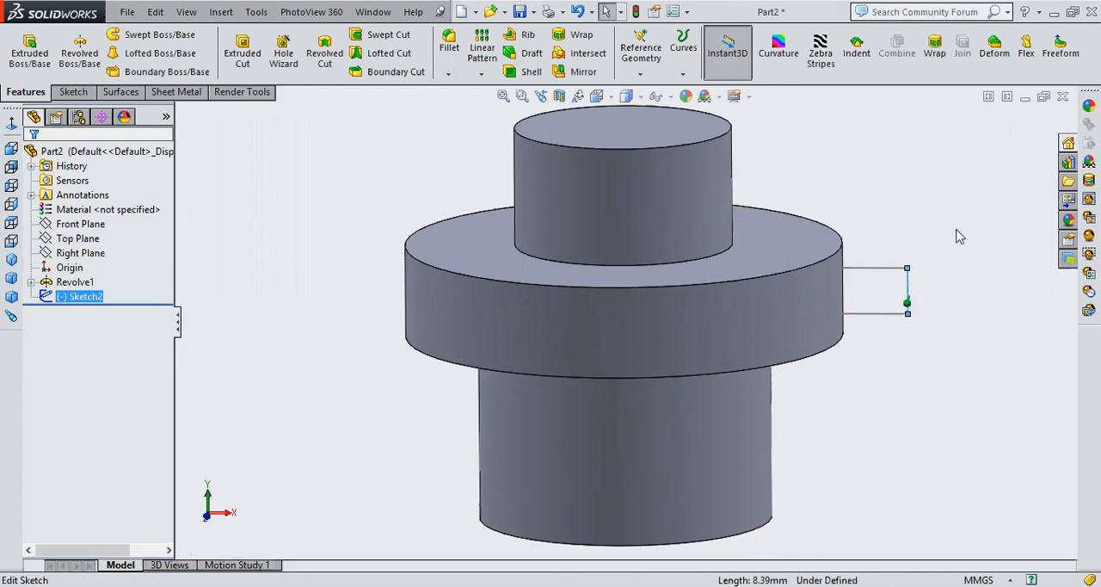
{"action": "left_click", "coordinate": [11, 124]}
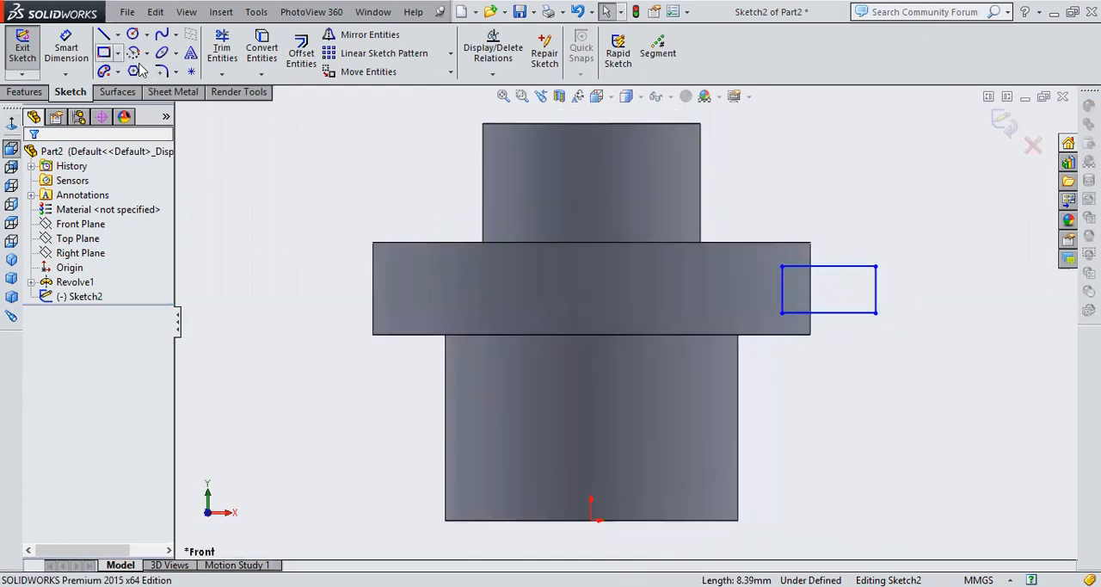
{"action": "left_click", "coordinate": [592, 520]}
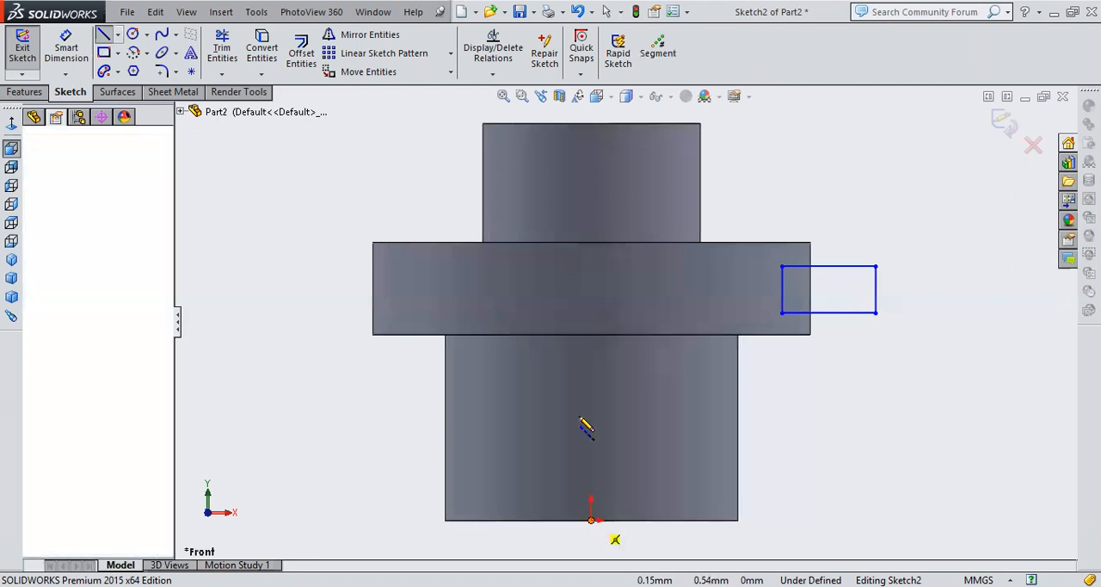
{"action": "double_click", "coordinate": [593, 112]}
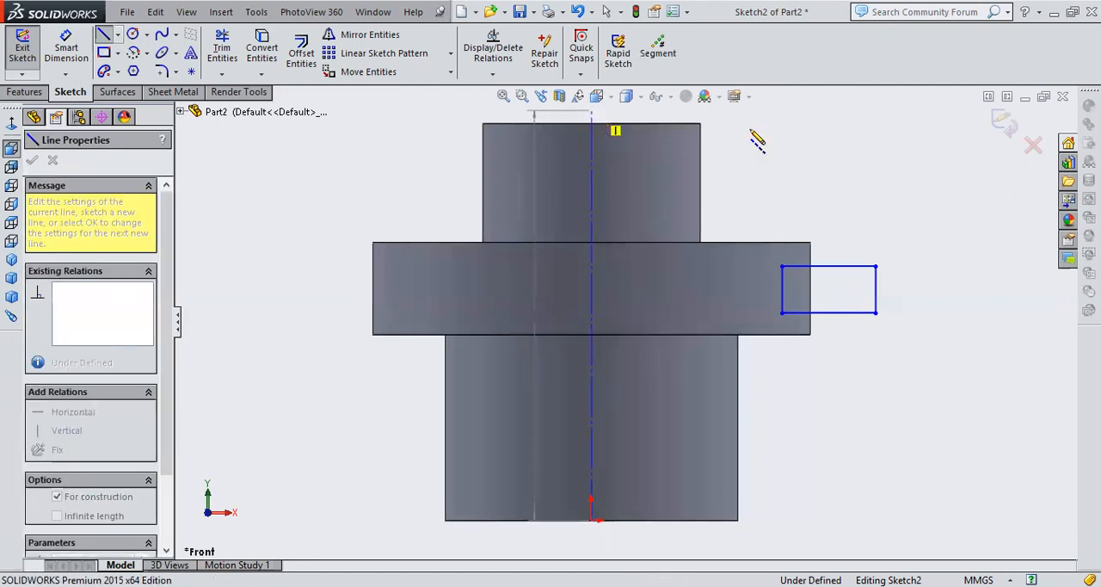
{"action": "right_click", "coordinate": [794, 159]}
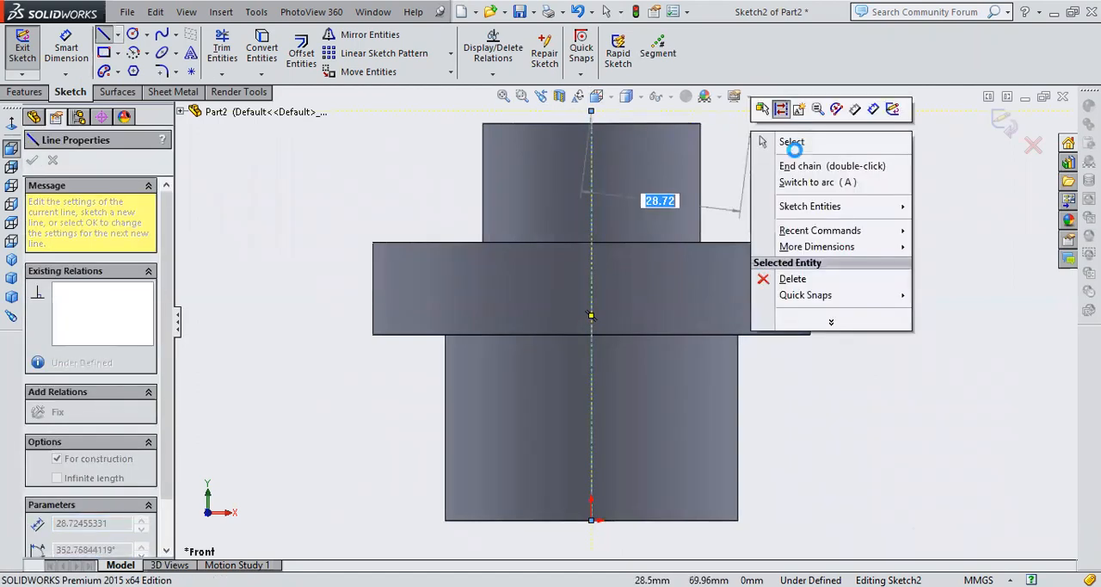
{"action": "left_click", "coordinate": [1004, 127]}
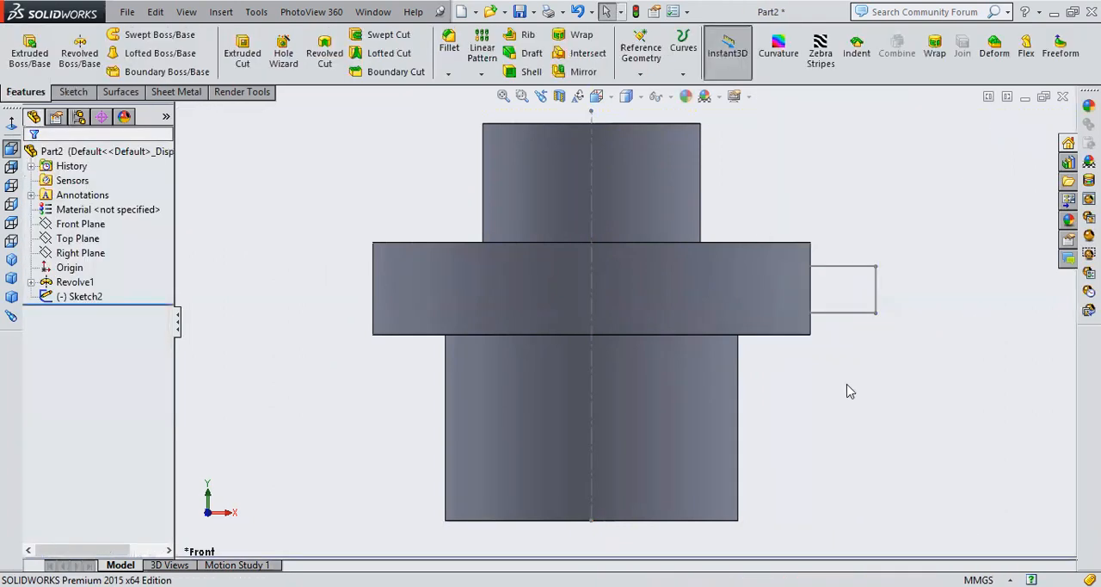
Cut a groove around the flange with a Revolved Cut of the rectangle, 360 degrees about the centerline
{"action": "scroll", "coordinate": [847, 384], "scroll_direction": "up", "scroll_amount": 2}
{"action": "mouse_move", "coordinate": [814, 290]}
{"action": "middle_mouse_down"}
{"action": "mouse_move", "coordinate": [816, 328]}
{"action": "mouse_move", "coordinate": [749, 338]}
{"action": "middle_mouse_up"}
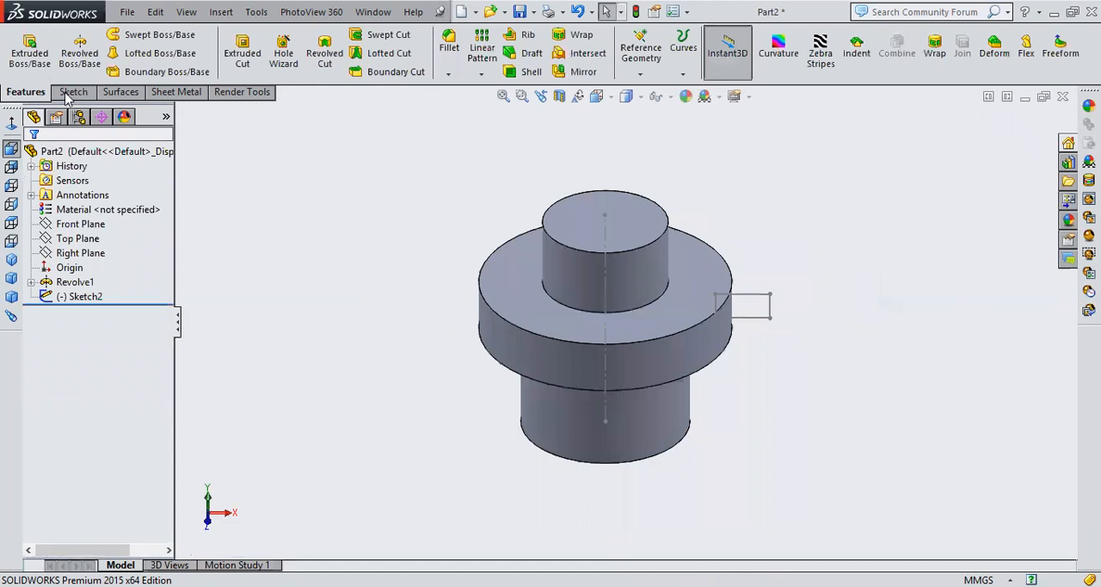
{"action": "left_click", "coordinate": [314, 62]}
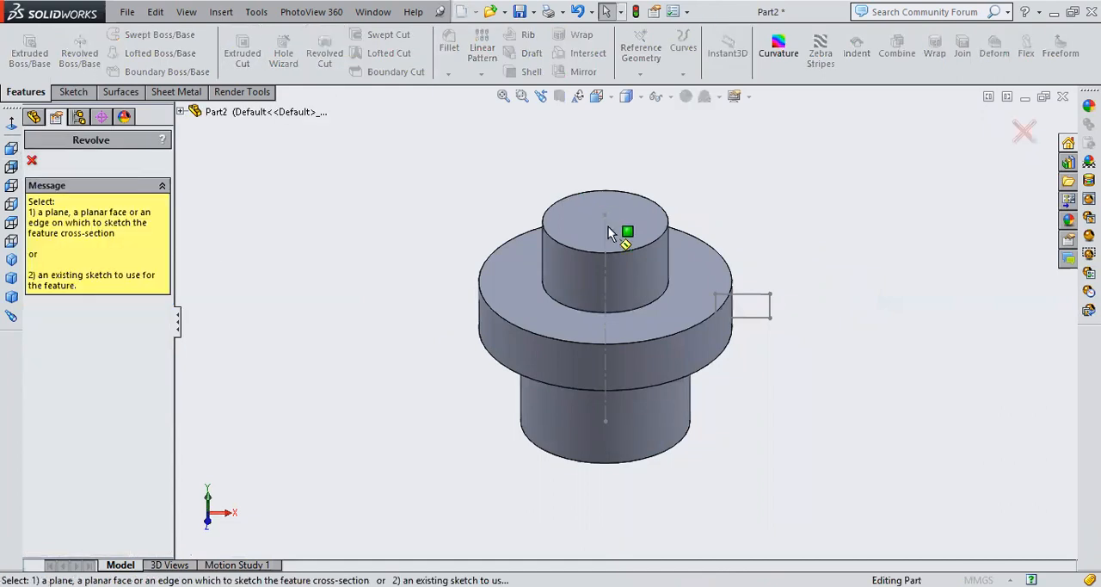
{"action": "left_click", "coordinate": [727, 393]}
{"action": "left_click", "coordinate": [765, 328]}
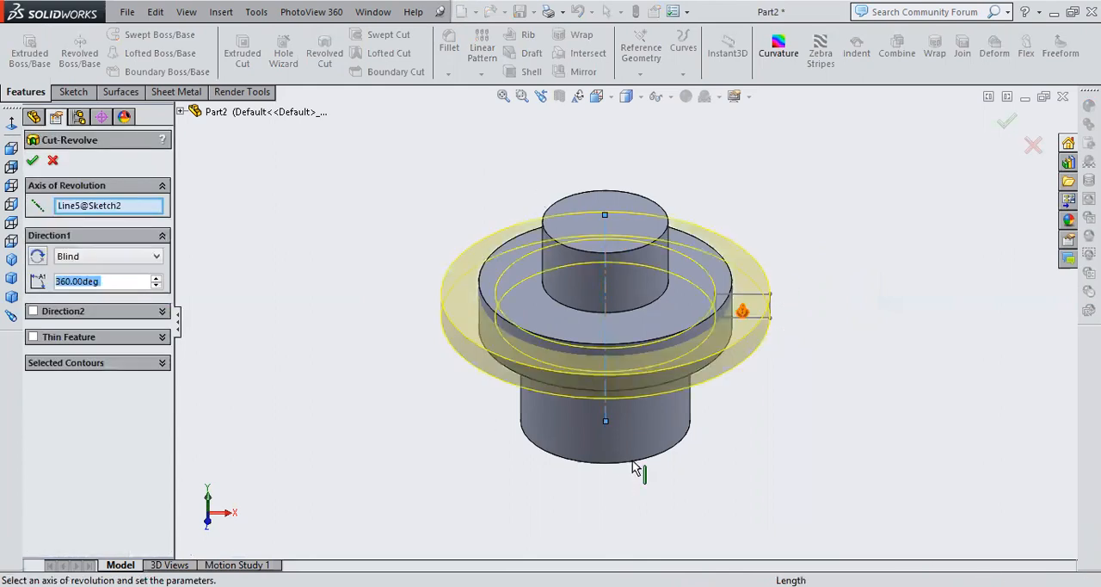
{"action": "middle_click_drag", "start_coordinate": [855, 467], "coordinate": [847, 359]}
{"action": "middle_click_drag", "start_coordinate": [848, 403], "coordinate": [860, 370]}
{"action": "left_click", "coordinate": [1003, 129]}
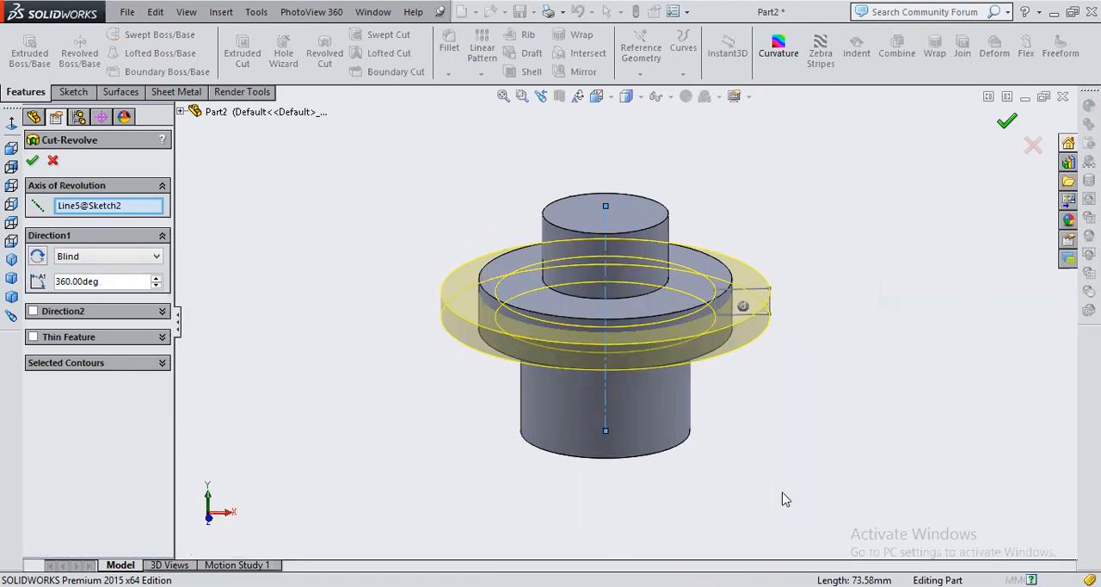
{"action": "mouse_move", "coordinate": [789, 425]}
{"action": "middle_mouse_down"}
{"action": "mouse_move", "coordinate": [786, 442]}
{"action": "mouse_move", "coordinate": [786, 415]}
{"action": "middle_mouse_up"}
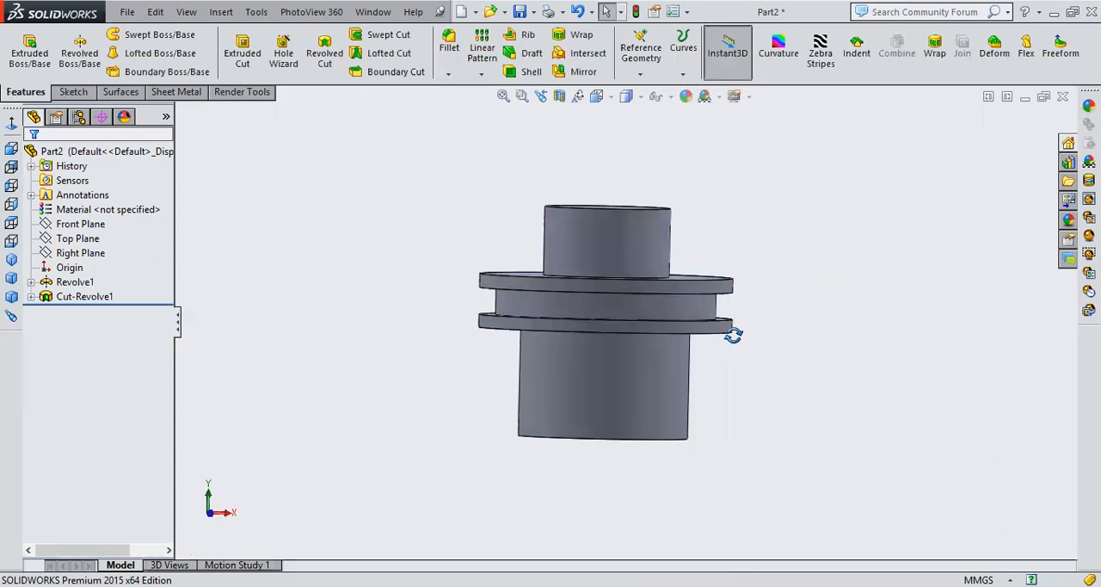
{"action": "scroll", "coordinate": [730, 336], "scroll_direction": "down", "scroll_amount": 2}
{"action": "middle_click_drag", "start_coordinate": [477, 373], "coordinate": [473, 509]}
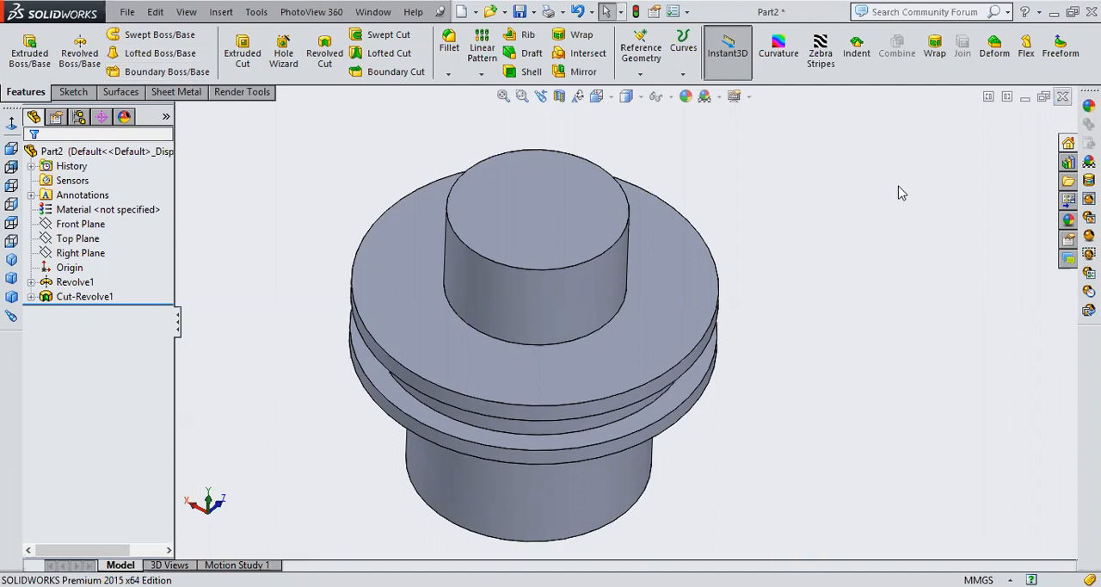
Close the part with the grooved flange and create a new part
{"action": "key", "text": "ctrl+w"}
{"action": "left_click", "coordinate": [565, 329]}
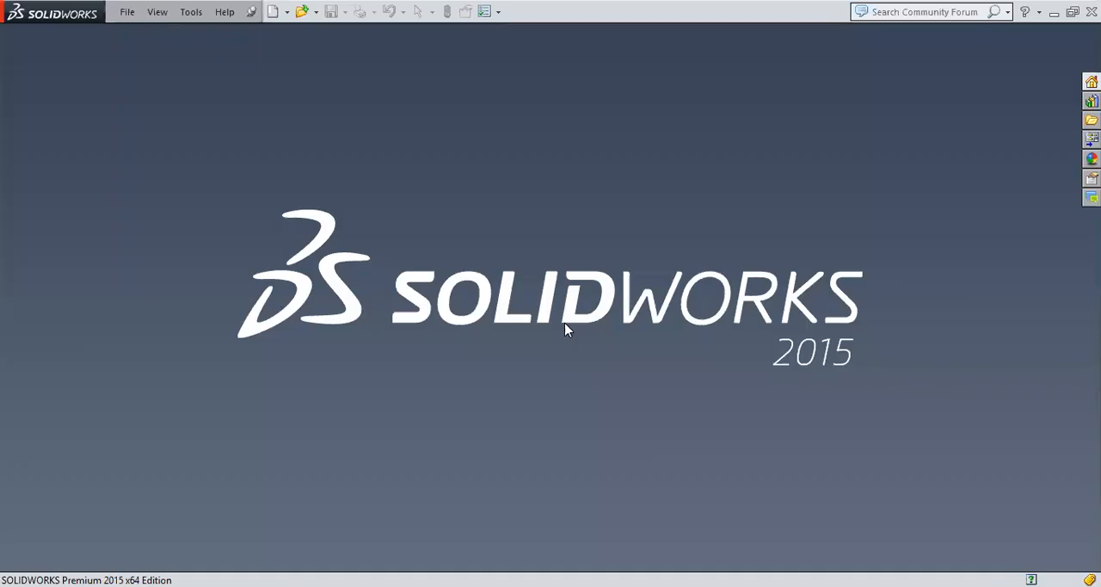
{"action": "left_click", "coordinate": [272, 11]}
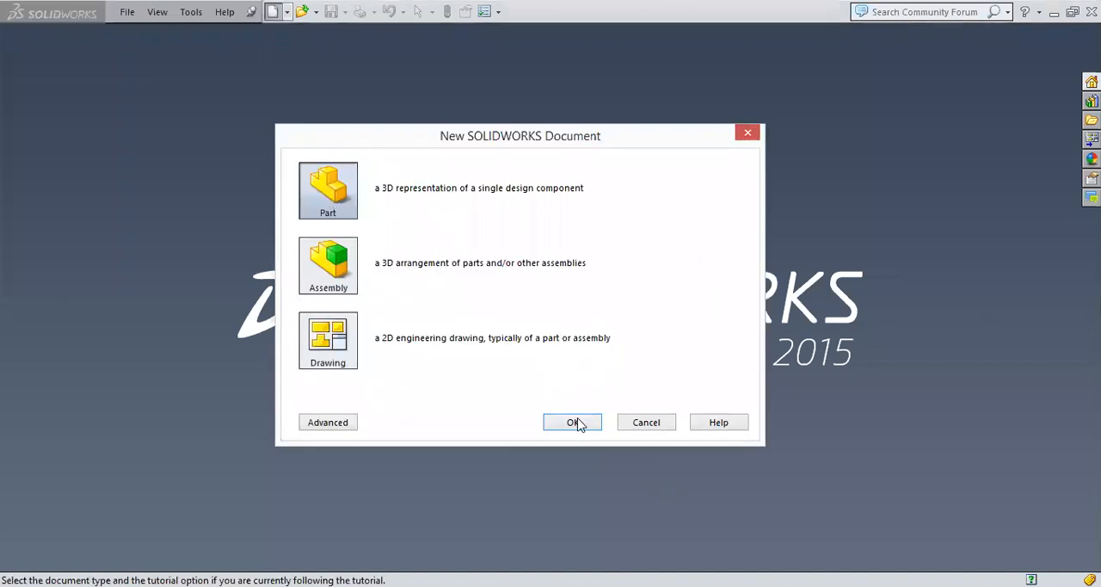
{"action": "left_click", "coordinate": [579, 424]}
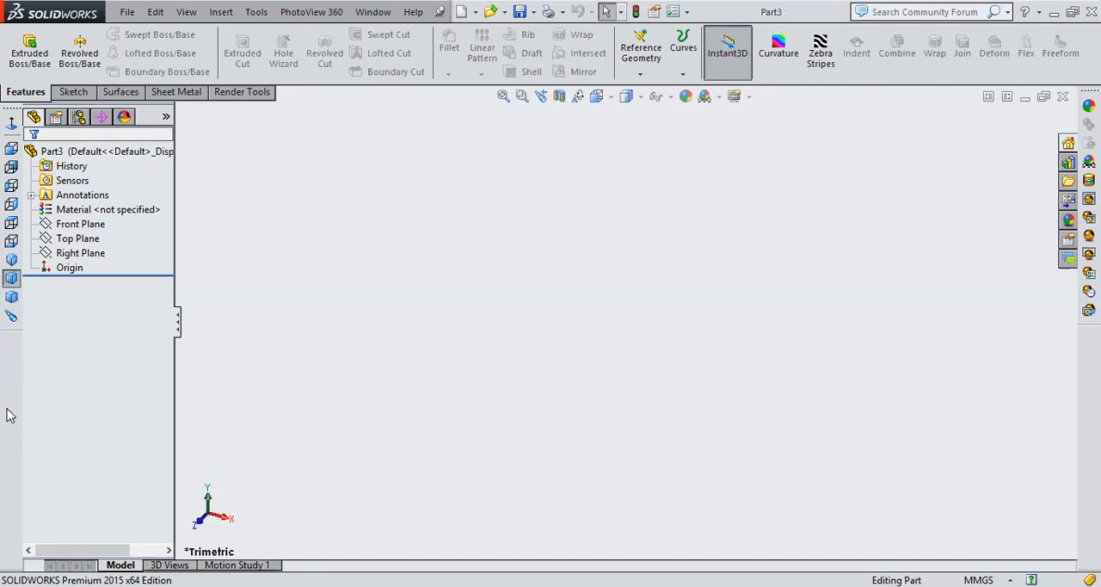
On the Top Plane, sketch a center rectangle about 43.8 by 35.1 mm around the origin, exit the sketch and show it isometrically
{"action": "left_click", "coordinate": [84, 228]}
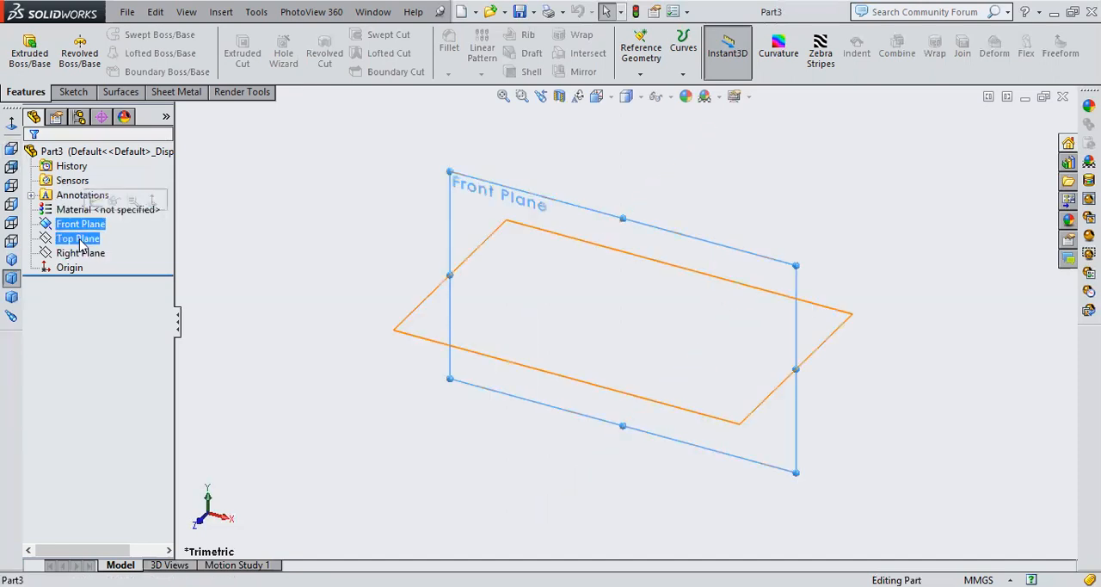
{"action": "left_click", "coordinate": [80, 240]}
{"action": "left_click", "coordinate": [92, 216]}
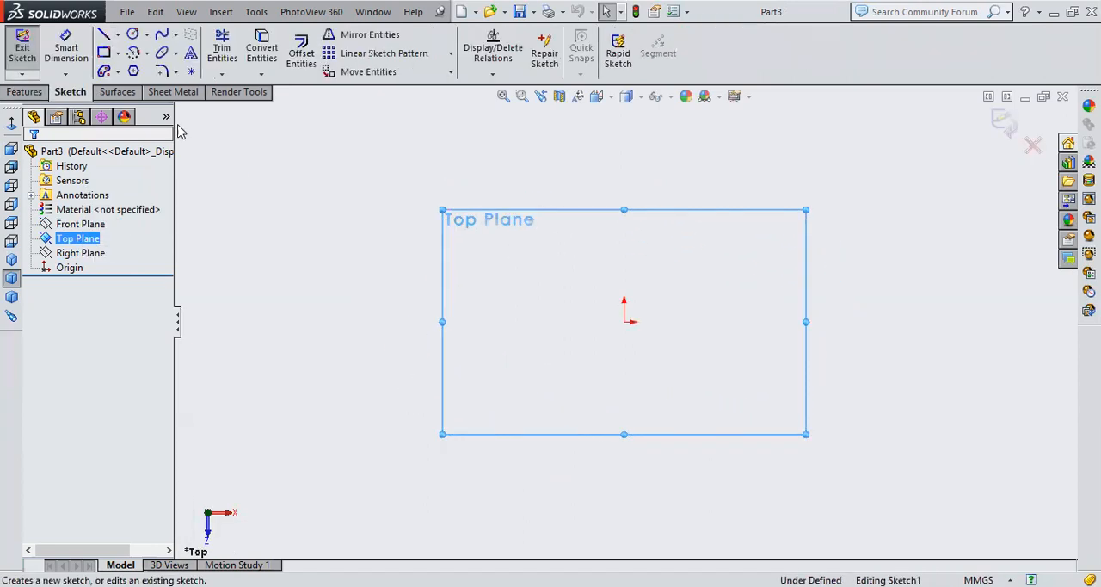
{"action": "left_click", "coordinate": [116, 54]}
{"action": "left_click", "coordinate": [147, 83]}
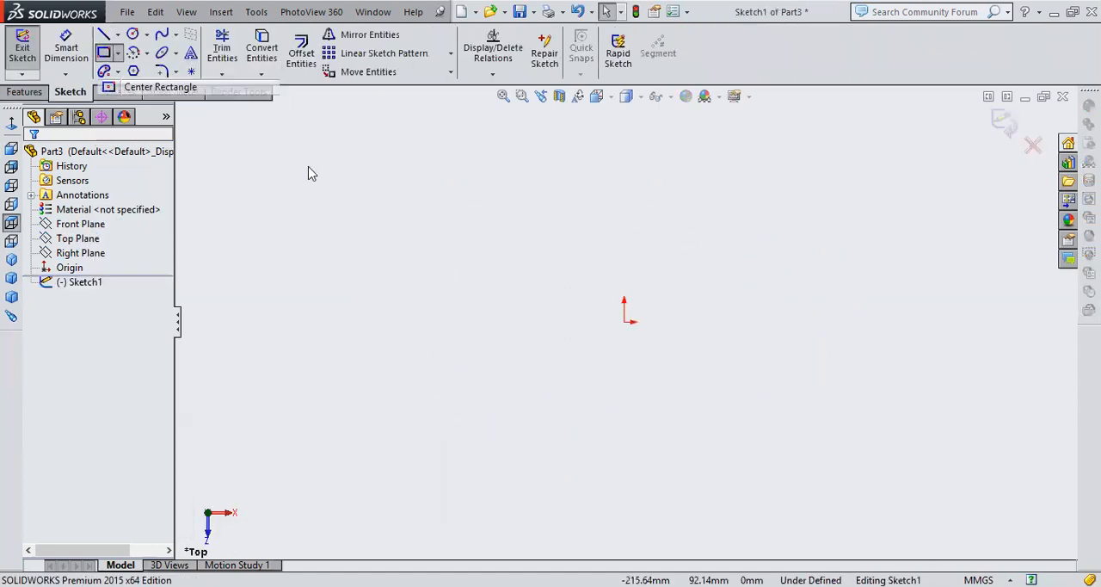
{"action": "left_click", "coordinate": [624, 321]}
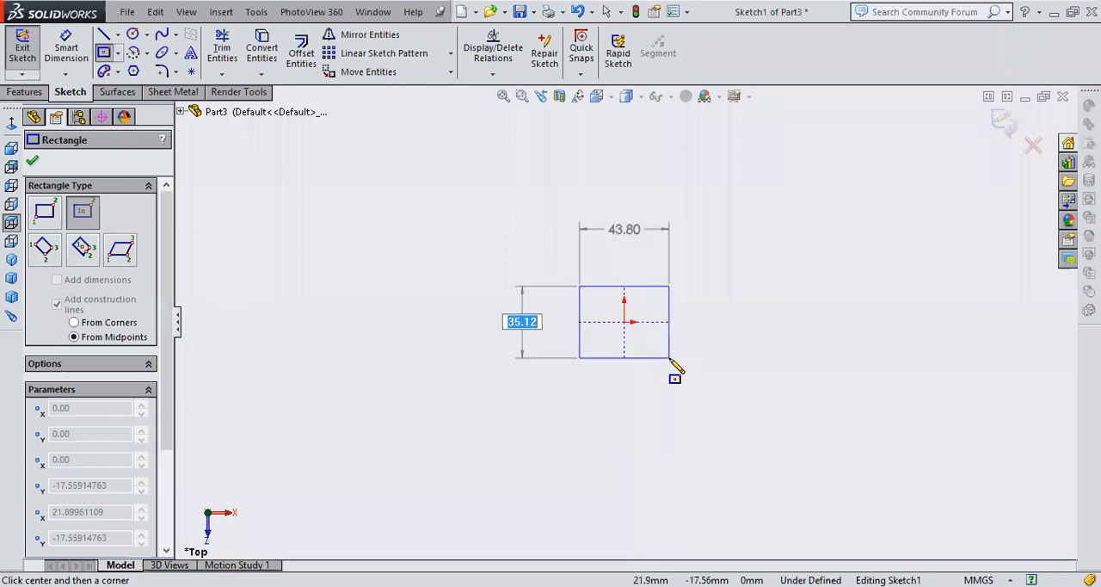
{"action": "left_click", "coordinate": [670, 357]}
{"action": "left_click", "coordinate": [1003, 123]}
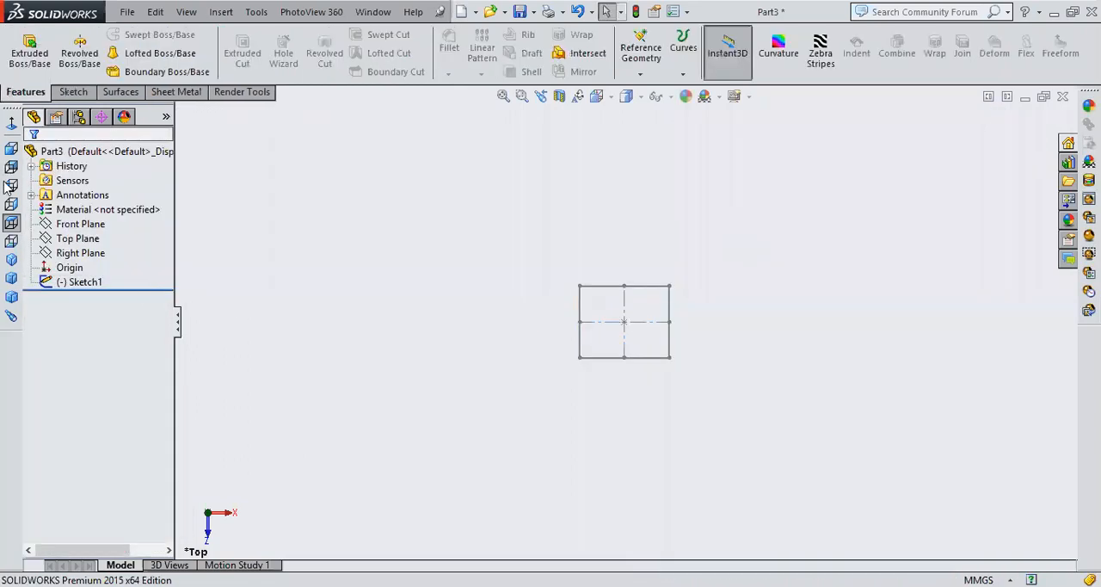
{"action": "left_click", "coordinate": [11, 260]}
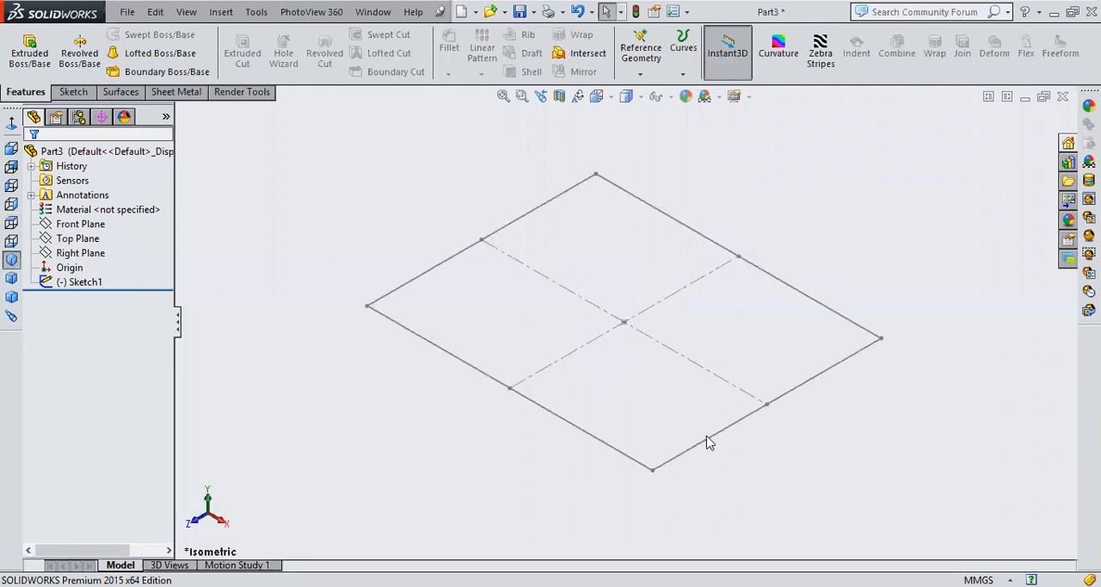
{"action": "scroll", "coordinate": [701, 478], "scroll_direction": "down", "scroll_amount": 3}
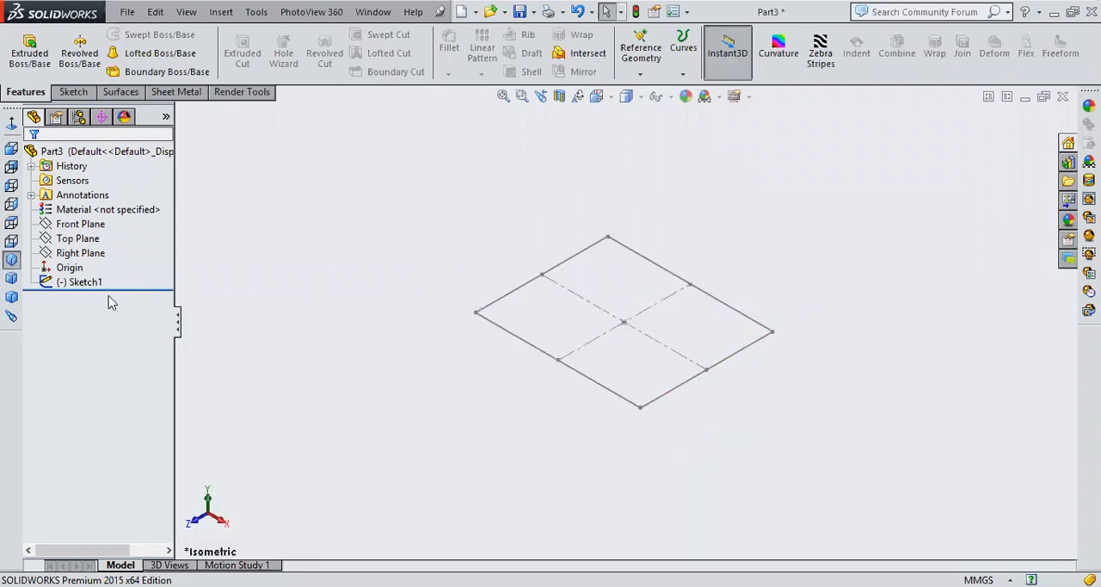
On the Front Plane, sketch a wavy five-point spline rising about 181 mm from the origin, and exit the sketch
{"action": "left_click", "coordinate": [79, 241]}
{"action": "left_click", "coordinate": [84, 225]}
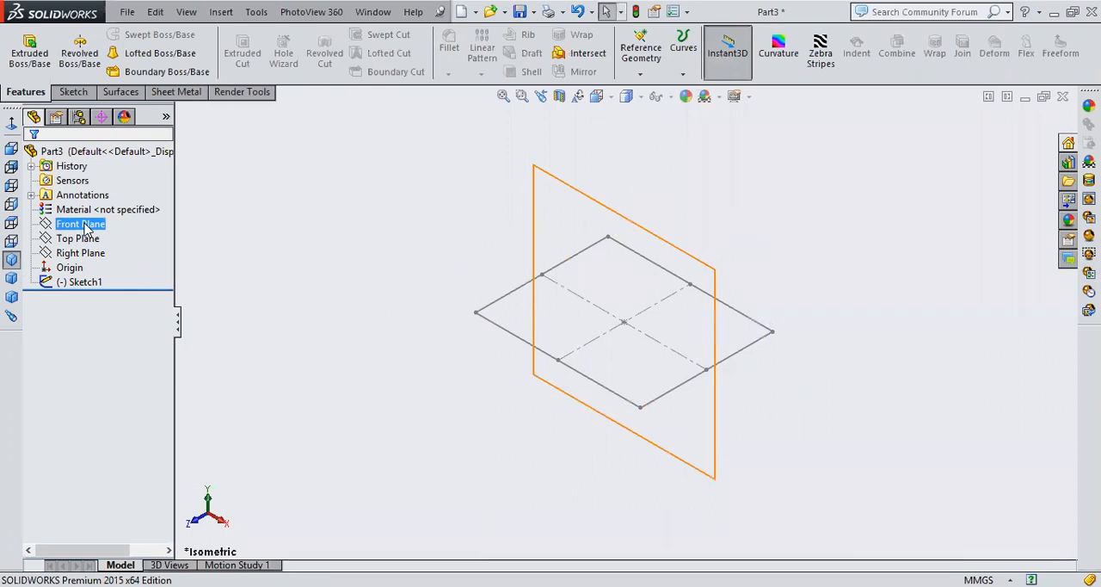
{"action": "left_click", "coordinate": [594, 193]}
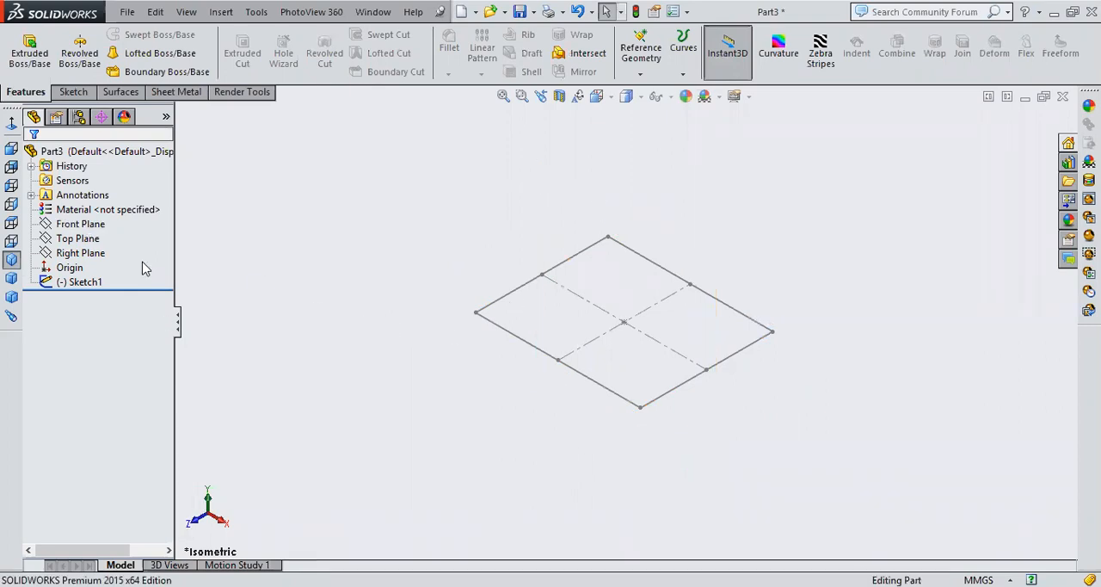
{"action": "left_click", "coordinate": [99, 224]}
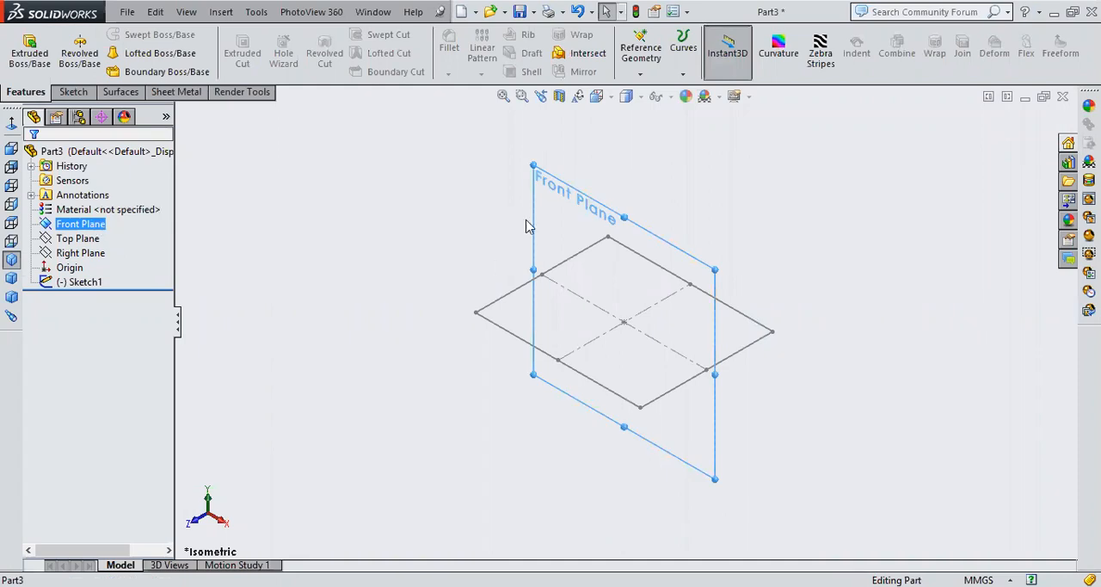
{"action": "left_click", "coordinate": [65, 226]}
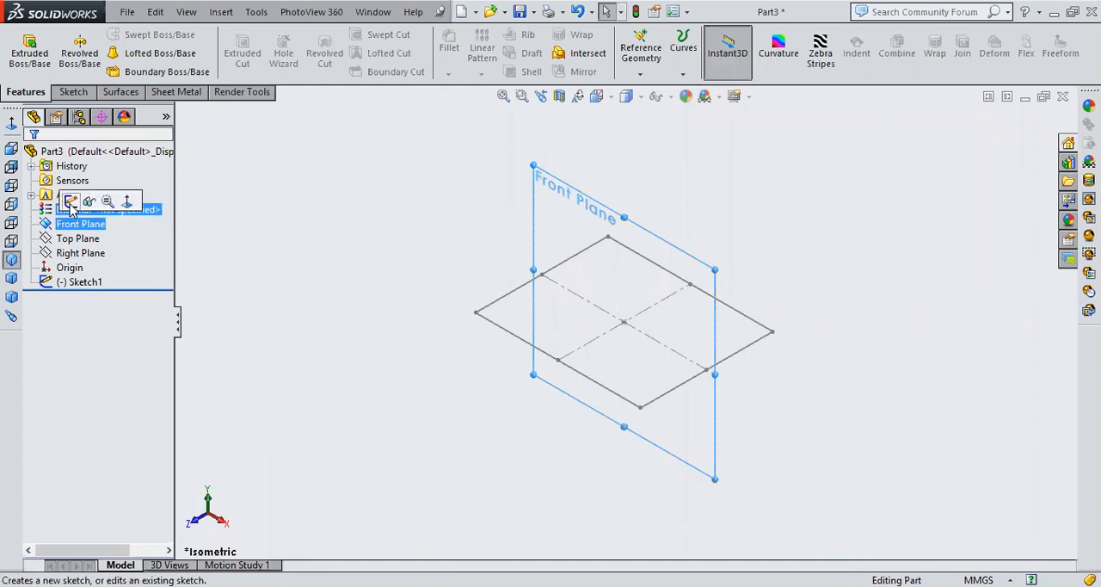
{"action": "left_click", "coordinate": [70, 203]}
{"action": "left_click", "coordinate": [11, 145]}
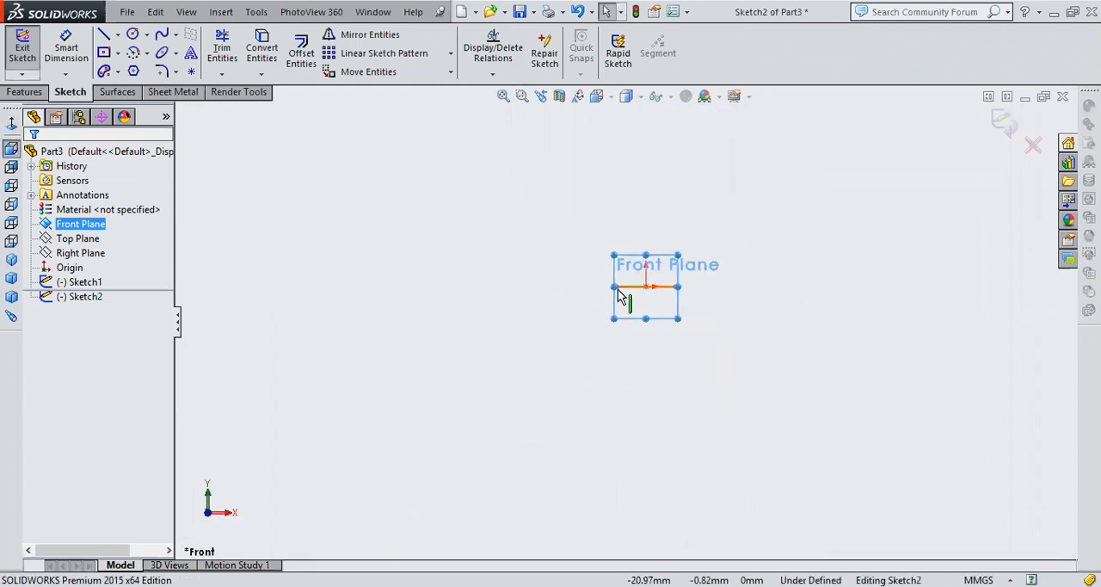
{"action": "mouse_move", "coordinate": [748, 203]}
{"action": "middle_mouse_down", "text": "ctrl"}
{"action": "mouse_move", "coordinate": [720, 224]}
{"action": "mouse_move", "coordinate": [706, 293]}
{"action": "middle_mouse_up", "text": "ctrl"}
{"action": "left_click", "coordinate": [163, 34]}
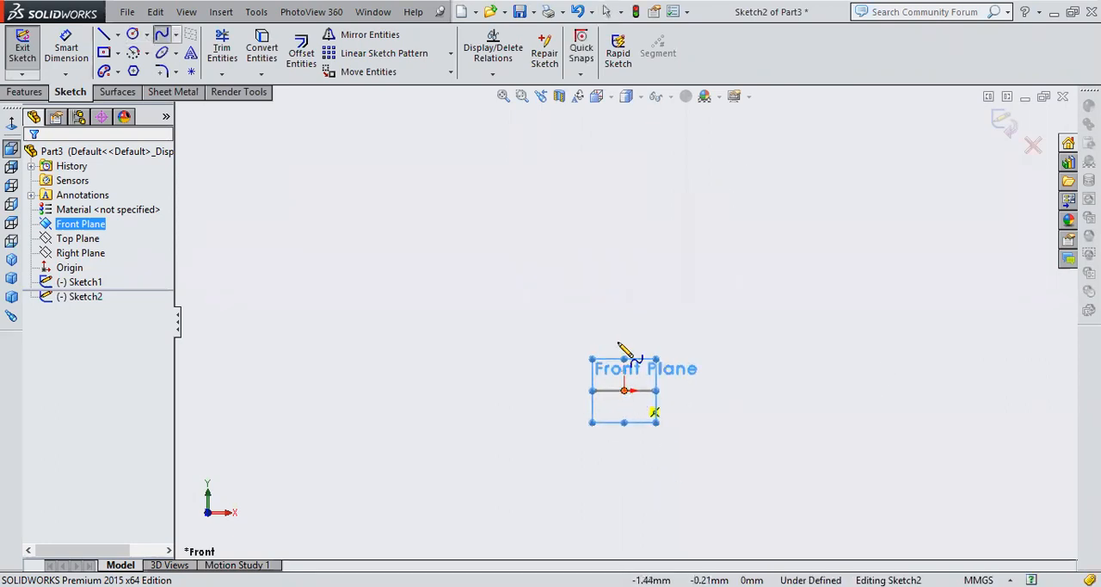
{"action": "left_click", "coordinate": [616, 315]}
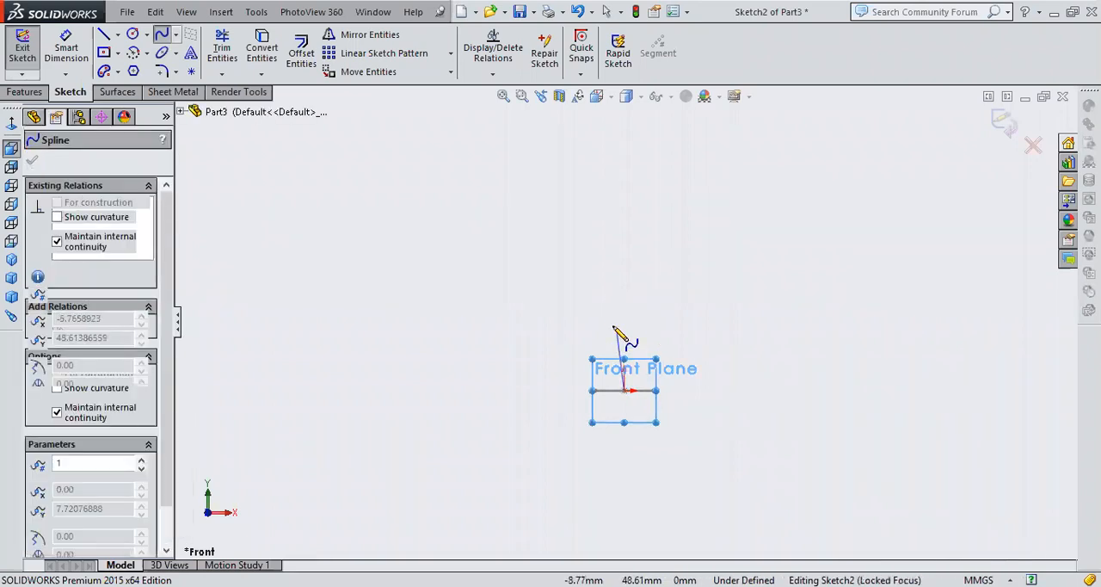
{"action": "left_click", "coordinate": [612, 326]}
{"action": "left_click", "coordinate": [624, 275]}
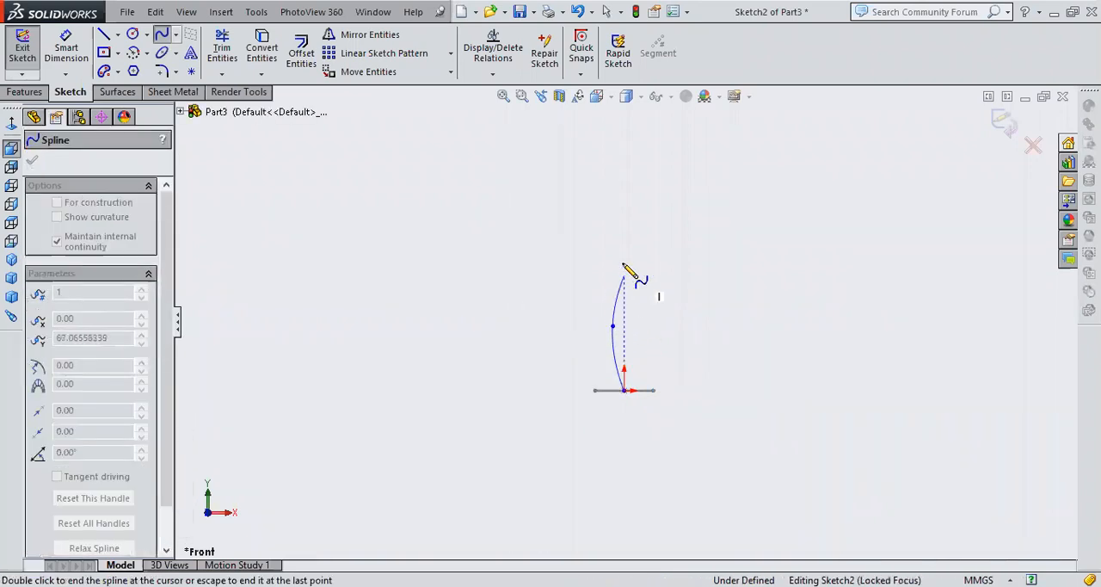
{"action": "left_click", "coordinate": [606, 207]}
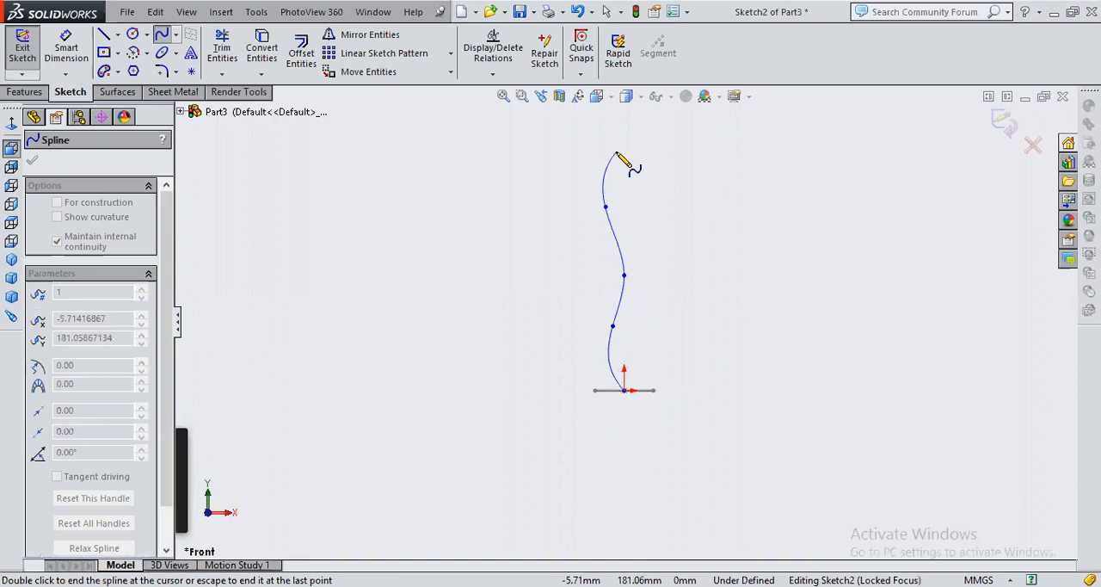
{"action": "double_click", "coordinate": [617, 153]}
{"action": "right_click", "coordinate": [621, 146]}
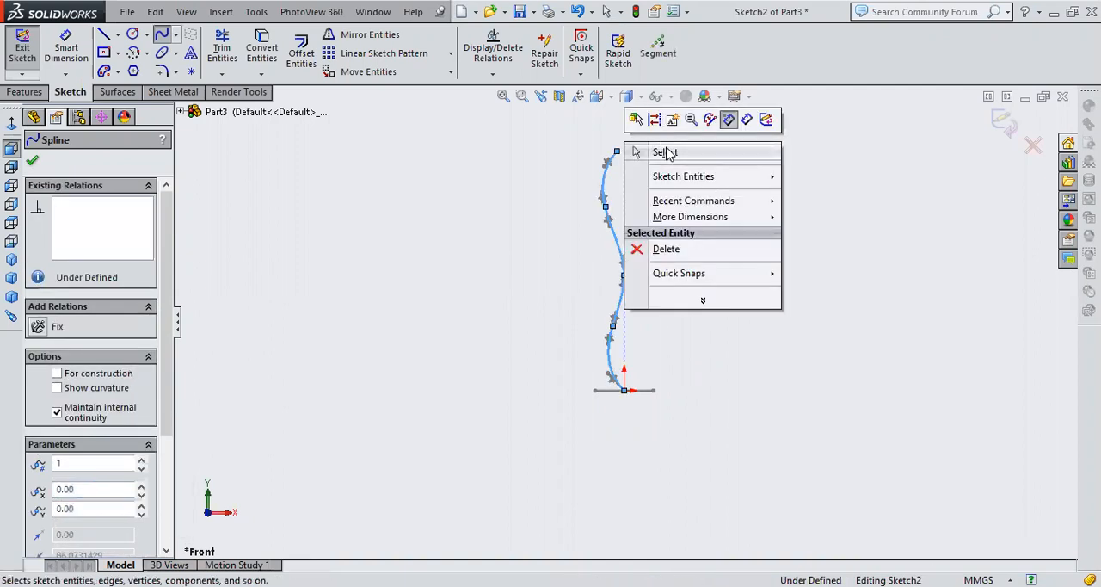
{"action": "left_click", "coordinate": [667, 152]}
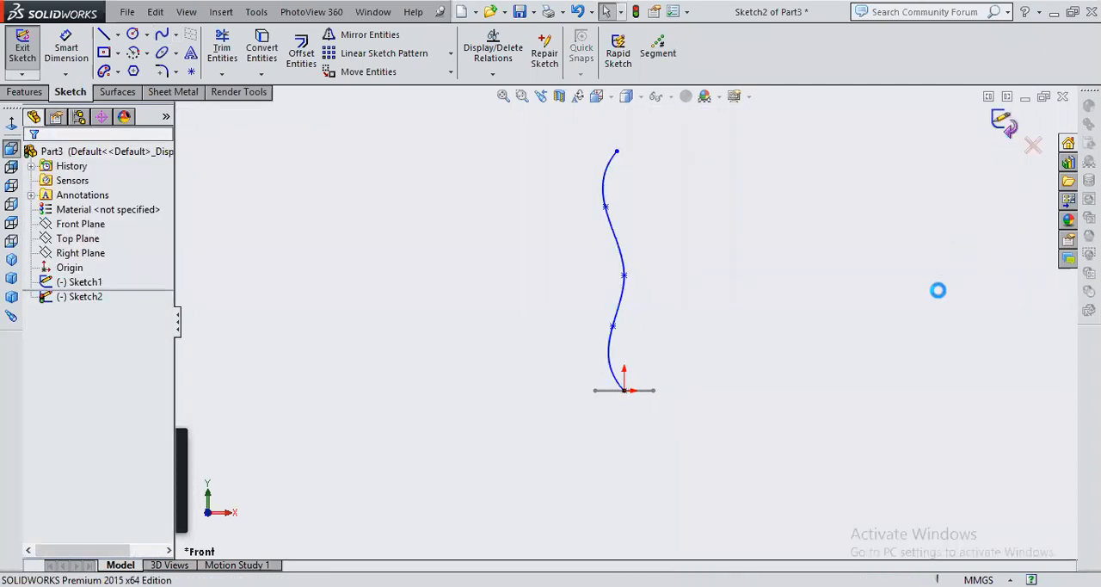
Create a Swept Boss using the rectangle sketch as the profile and the spline sketch as the path
{"action": "mouse_move", "coordinate": [744, 278]}
{"action": "middle_mouse_down"}
{"action": "mouse_move", "coordinate": [799, 395]}
{"action": "mouse_move", "coordinate": [755, 482]}
{"action": "mouse_move", "coordinate": [713, 510]}
{"action": "mouse_move", "coordinate": [693, 551]}
{"action": "middle_mouse_up"}
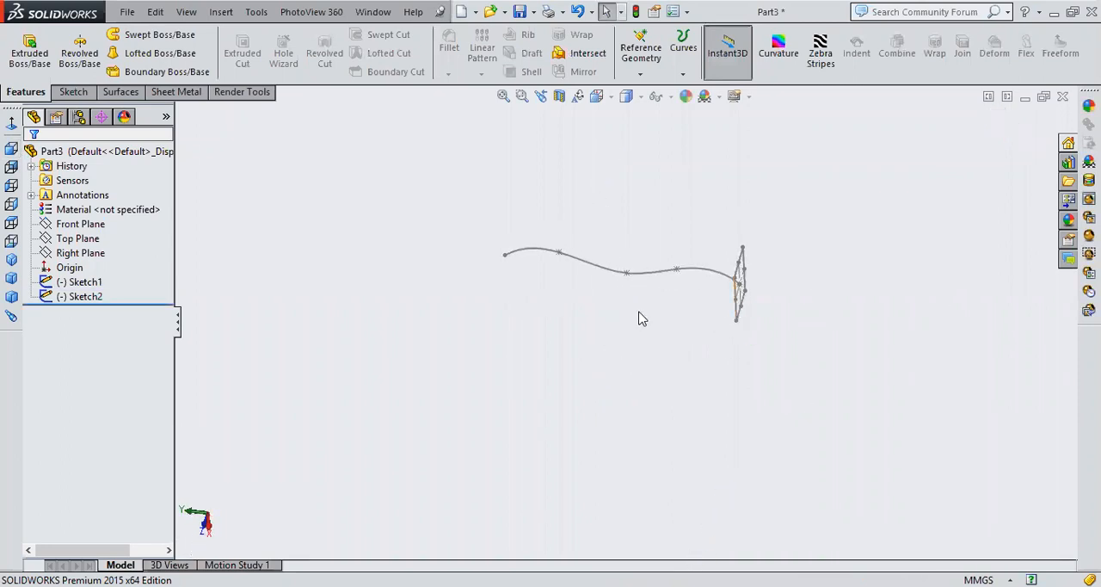
{"action": "left_click", "coordinate": [156, 38]}
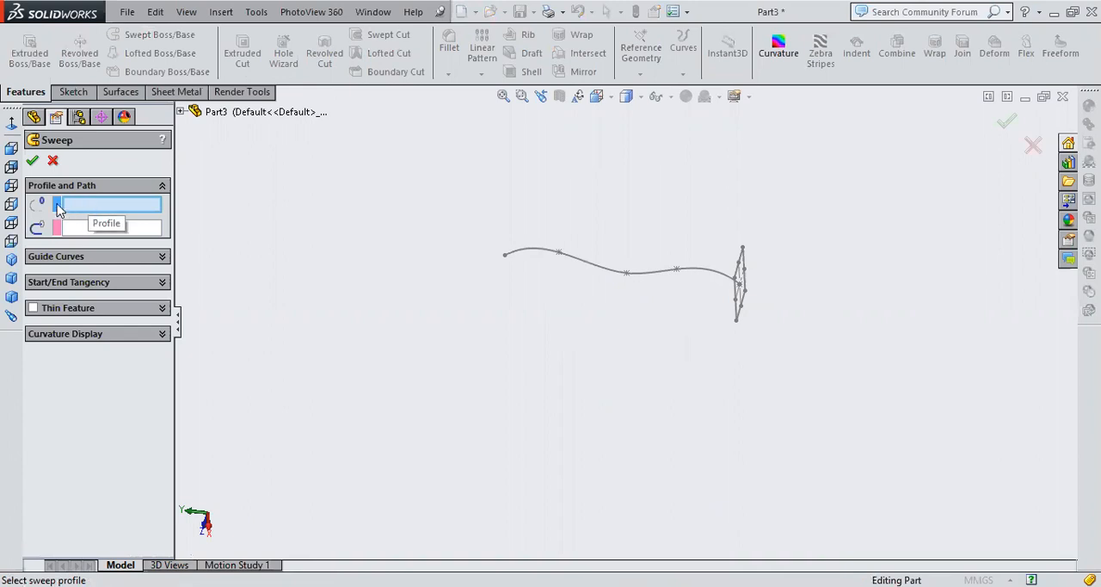
{"action": "left_click", "coordinate": [744, 306]}
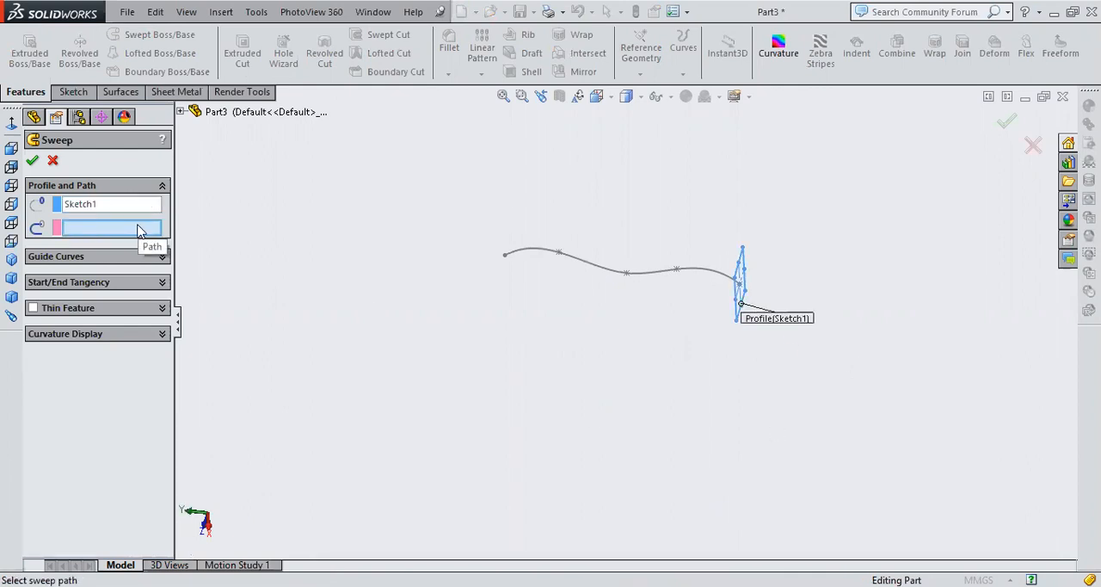
{"action": "left_click", "coordinate": [703, 271]}
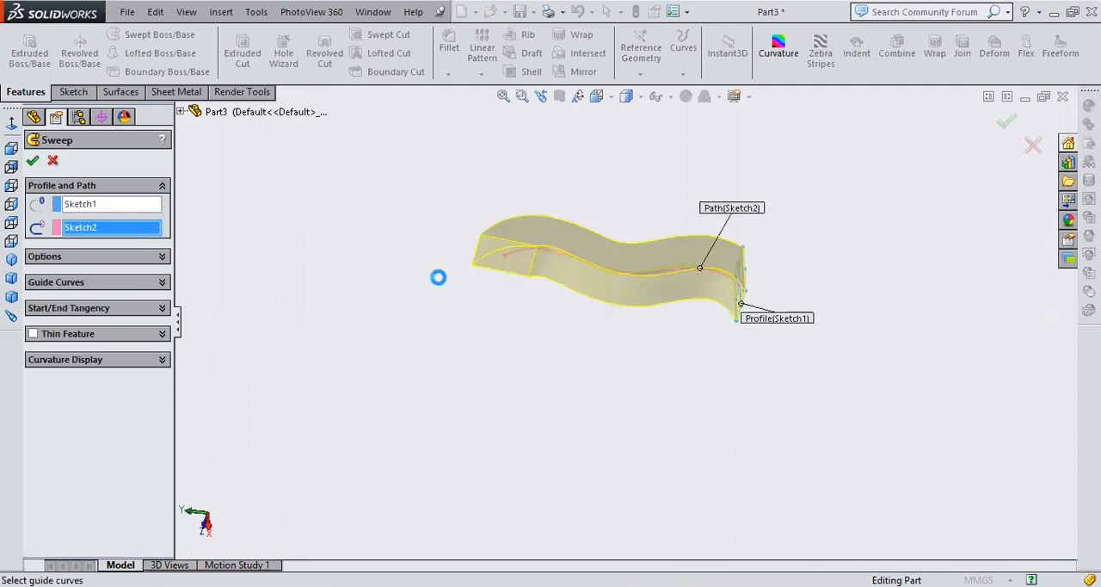
{"action": "left_click", "coordinate": [929, 252]}
On the swept body's flat starting face, sketch a smaller center rectangle around the origin, well inside the face edges, and exit the sketch
{"action": "middle_click_drag", "start_coordinate": [728, 181], "coordinate": [656, 274]}
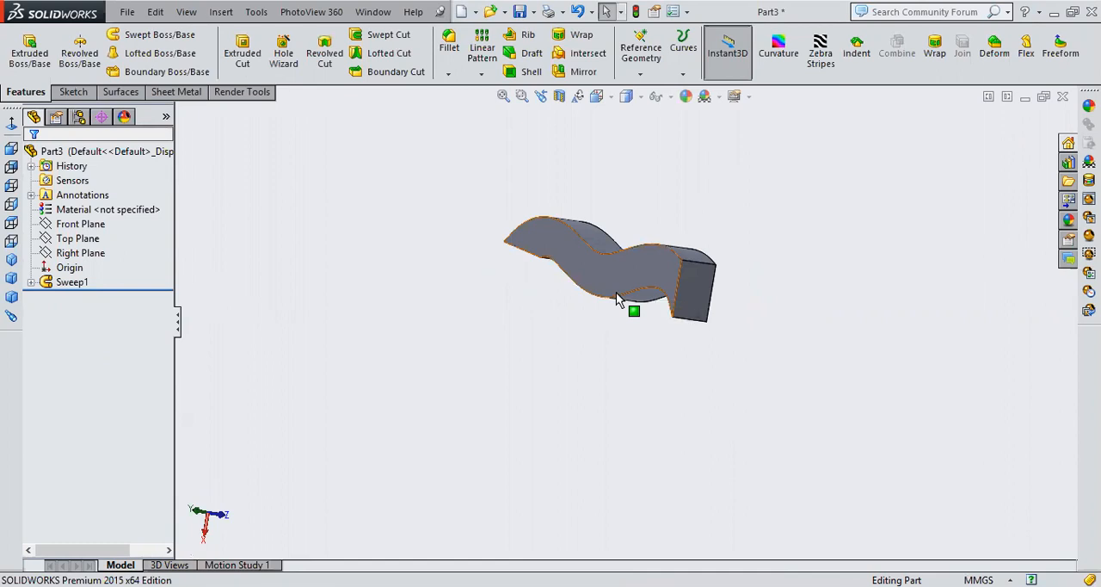
{"action": "middle_click_drag", "start_coordinate": [739, 182], "coordinate": [469, 303]}
{"action": "middle_click_drag", "start_coordinate": [662, 240], "coordinate": [509, 304]}
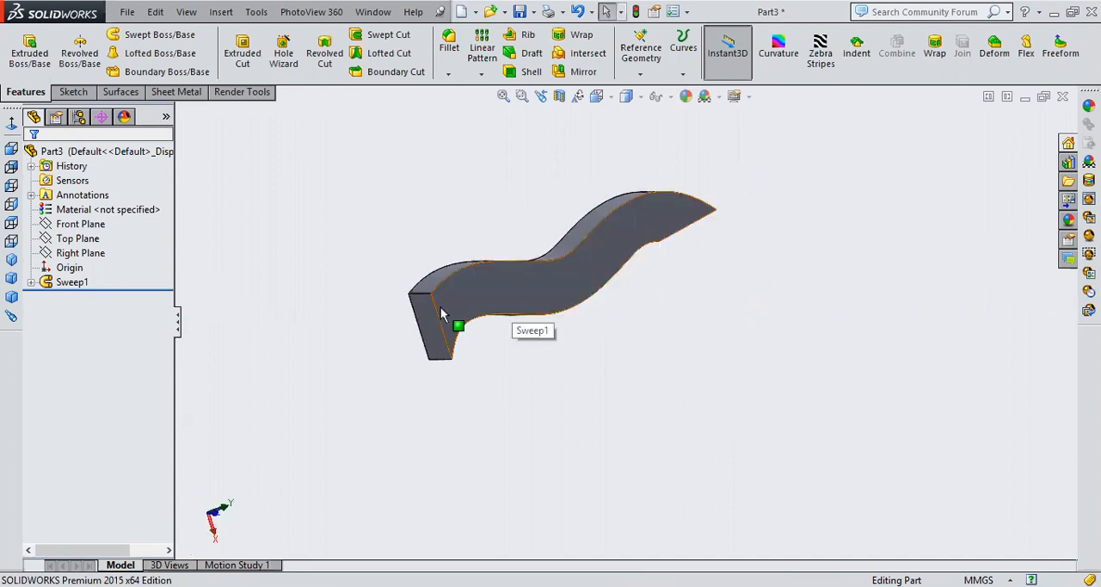
{"action": "left_click", "coordinate": [430, 339]}
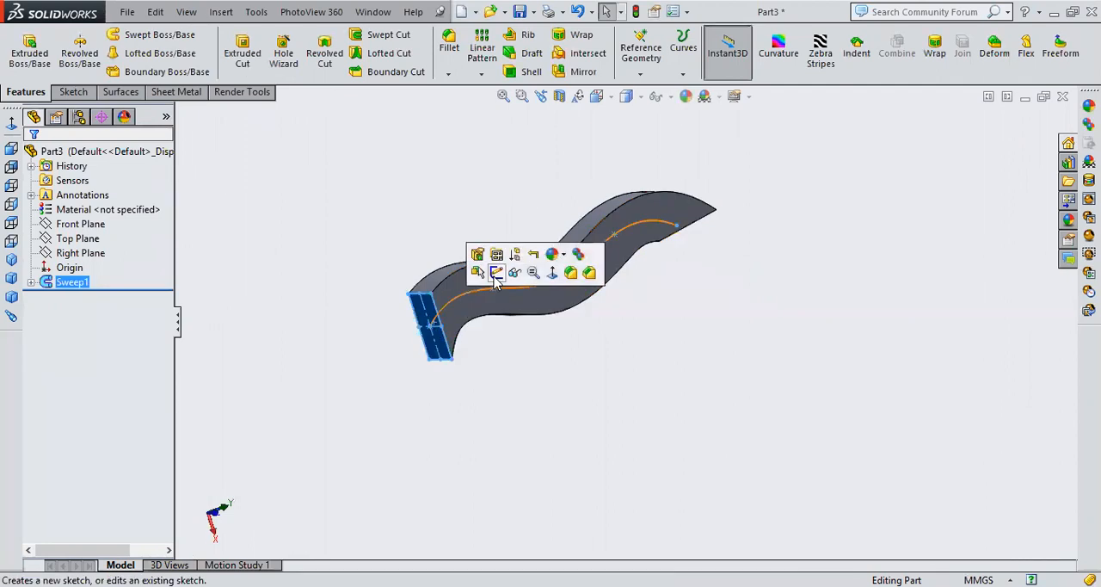
{"action": "left_click", "coordinate": [496, 273]}
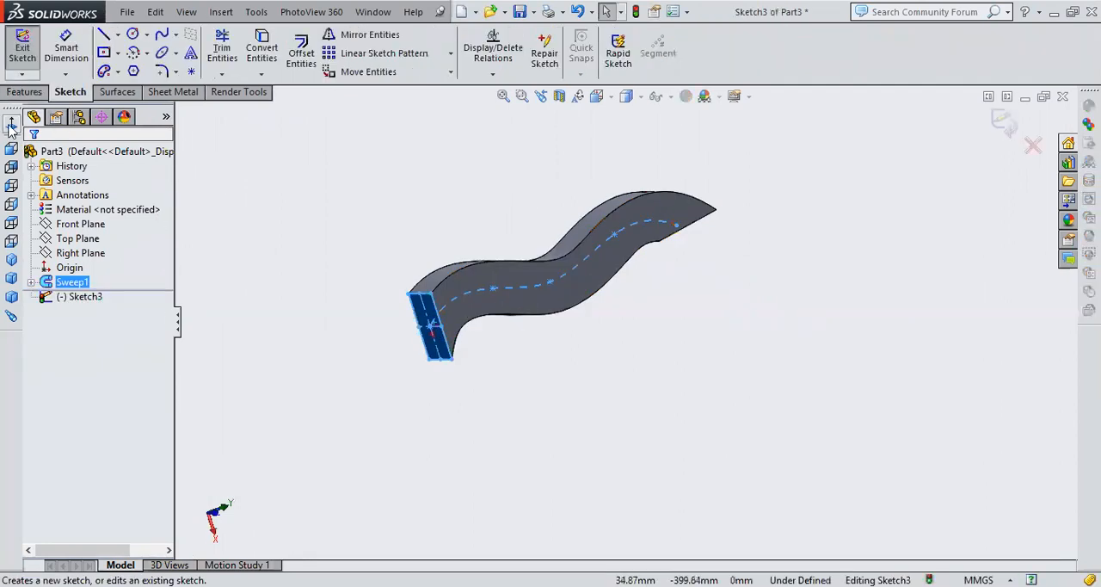
{"action": "key", "text": "ctrl+8"}
{"action": "left_click", "coordinate": [983, 366]}
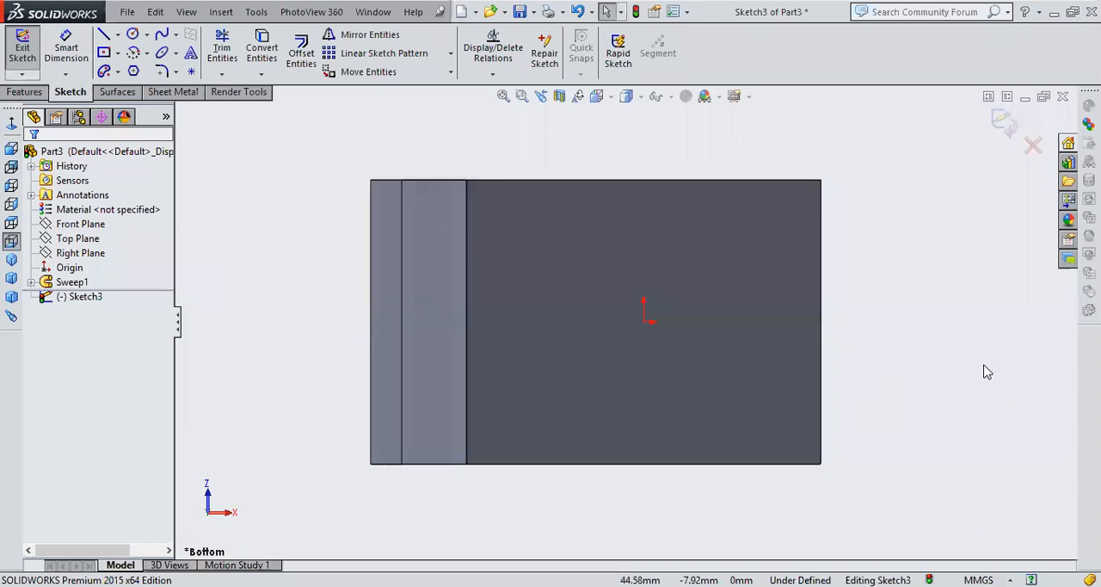
{"action": "left_click", "coordinate": [103, 52]}
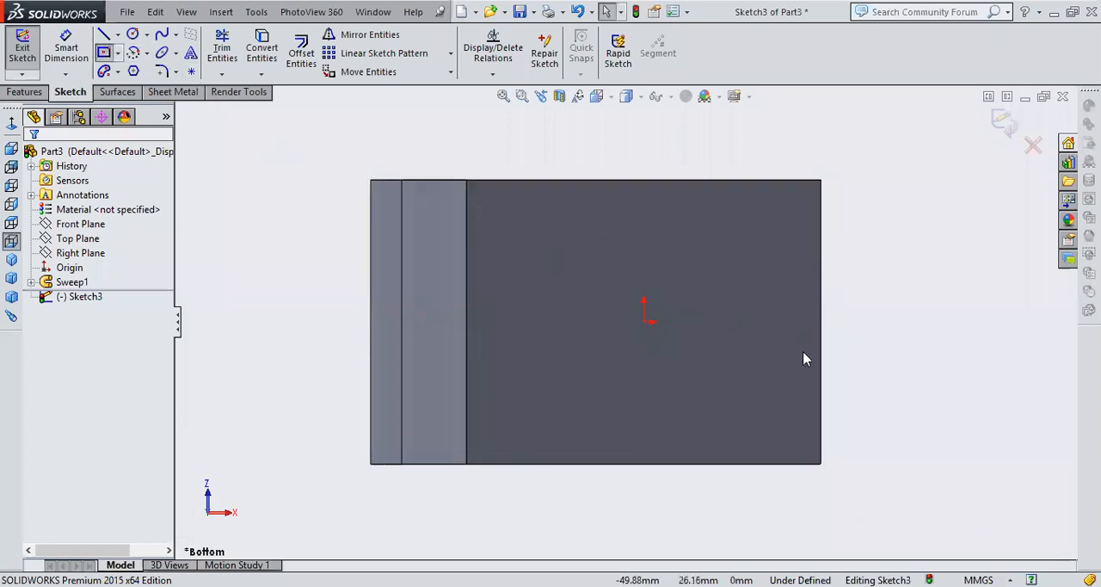
{"action": "left_click", "coordinate": [644, 322]}
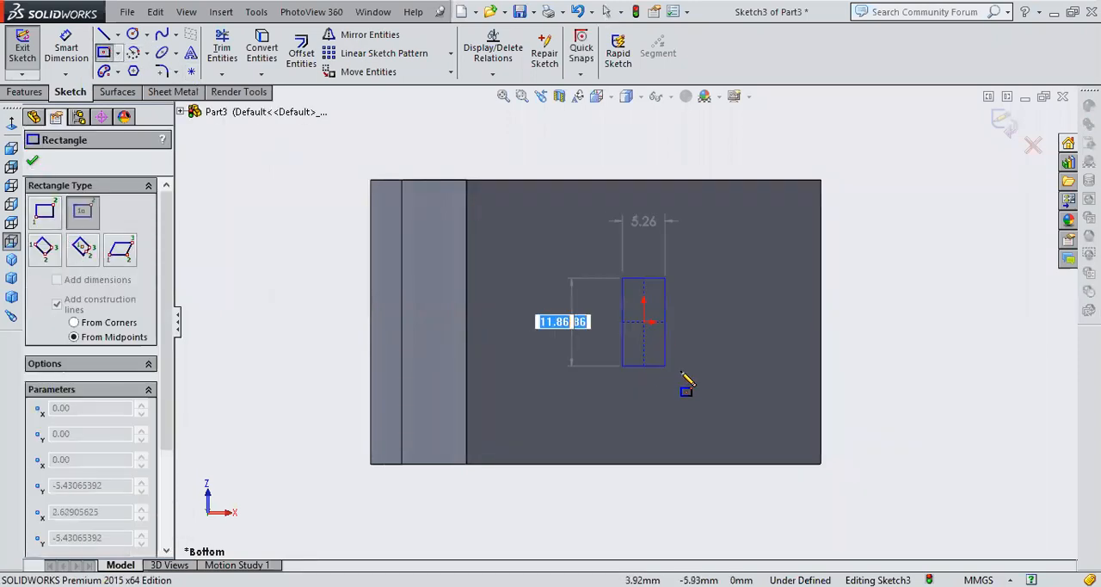
{"action": "left_click", "coordinate": [720, 386]}
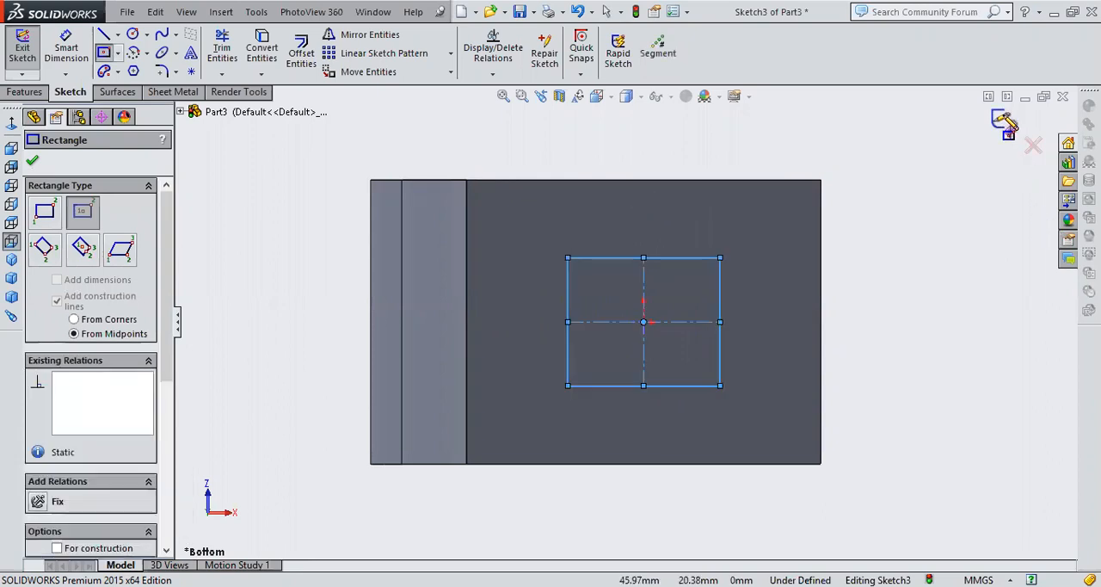
{"action": "left_click", "coordinate": [1001, 121]}
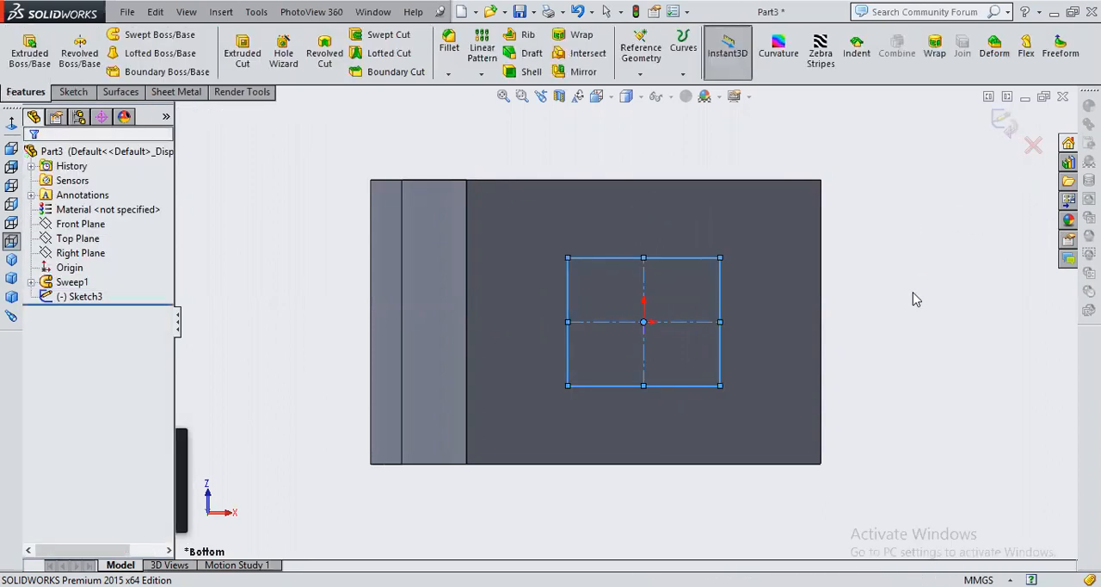
{"action": "middle_click_drag", "start_coordinate": [669, 257], "coordinate": [675, 280]}
{"action": "scroll", "coordinate": [675, 285], "scroll_direction": "up", "scroll_amount": 4}
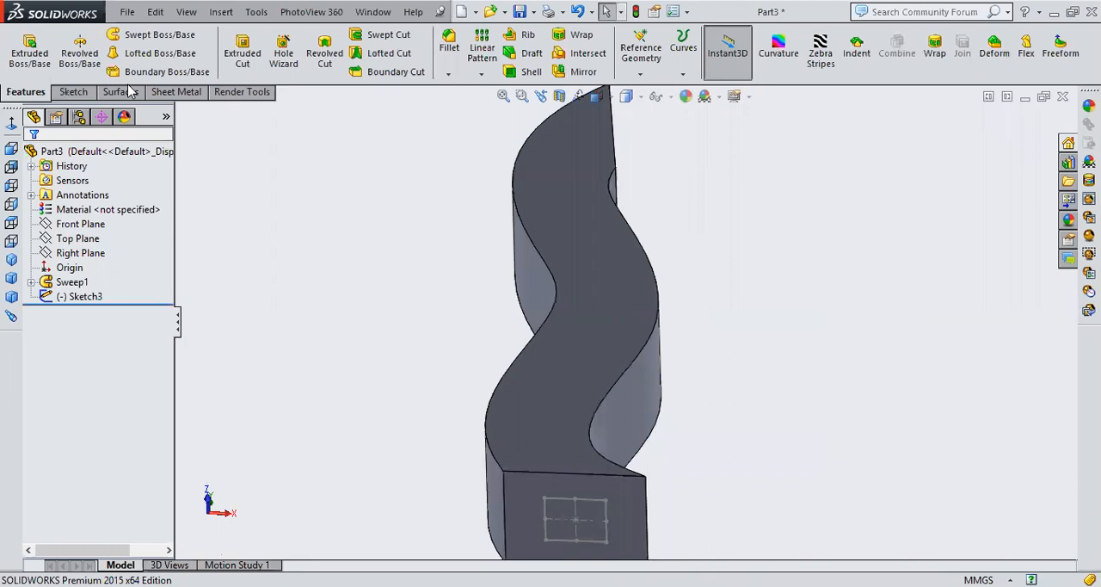
{"action": "left_click", "coordinate": [247, 49]}
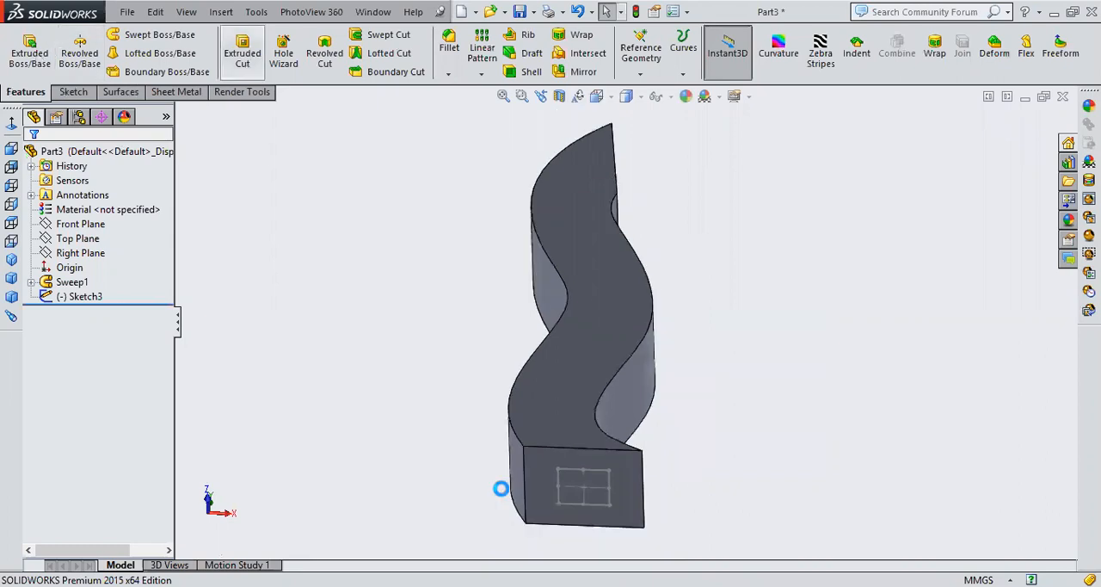
{"action": "left_click", "coordinate": [600, 503]}
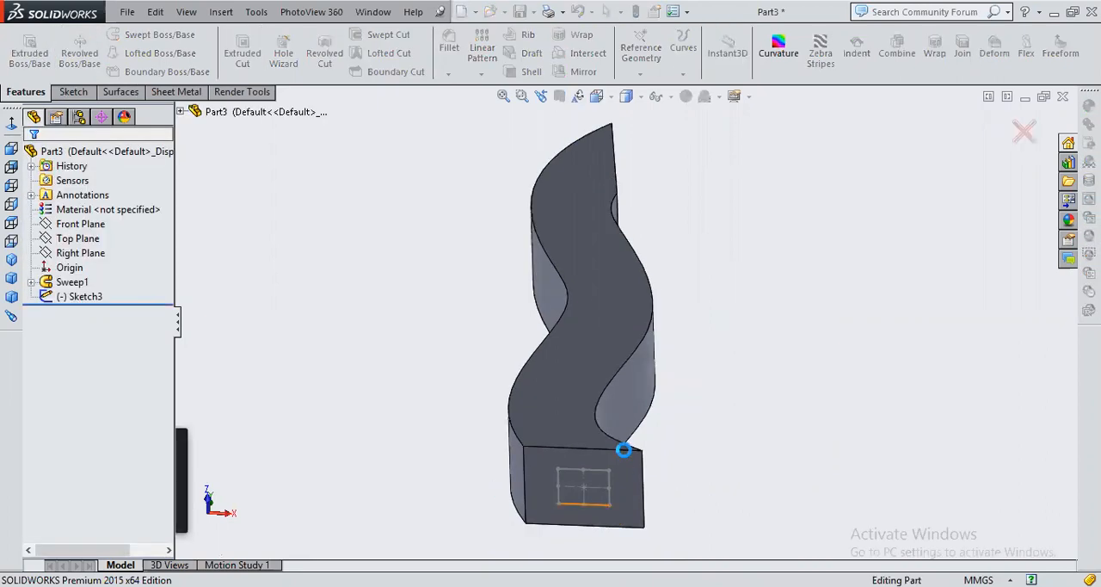
{"action": "left_click", "coordinate": [590, 466]}
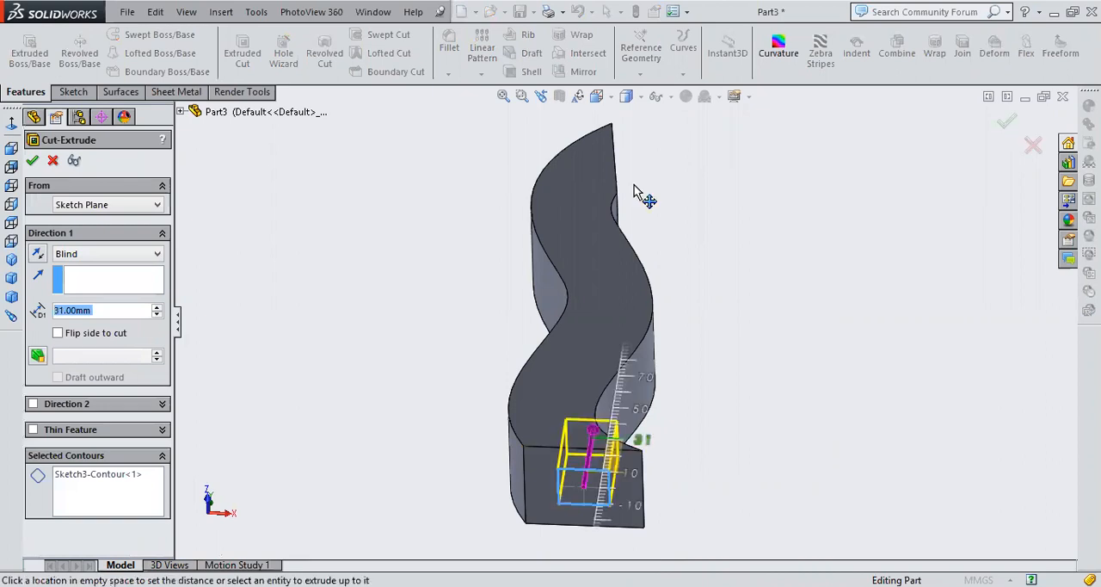
{"action": "left_click", "coordinate": [773, 320]}
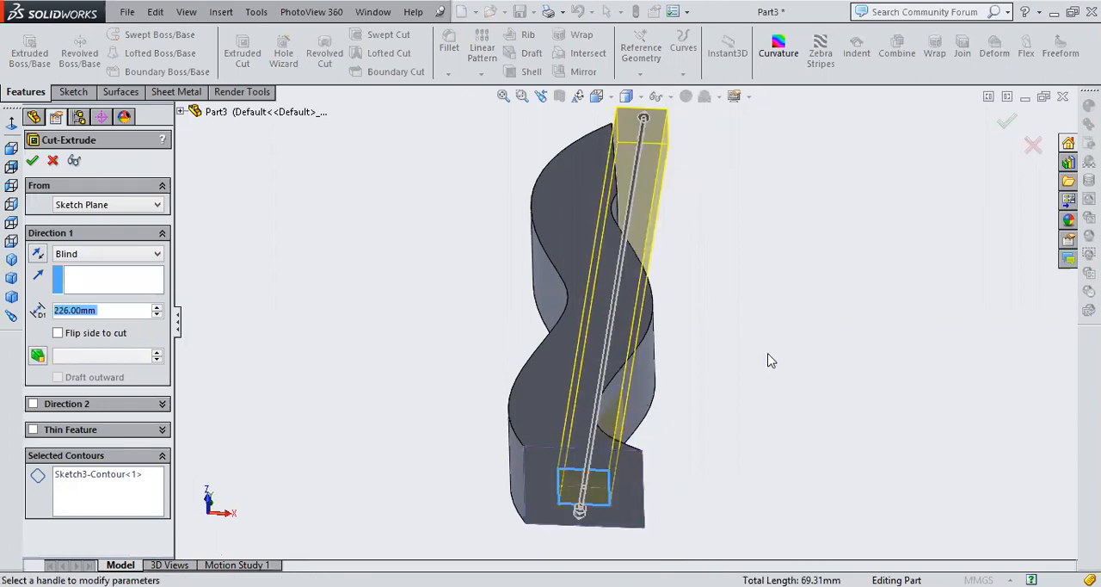
{"action": "middle_click_drag", "start_coordinate": [768, 353], "coordinate": [769, 354]}
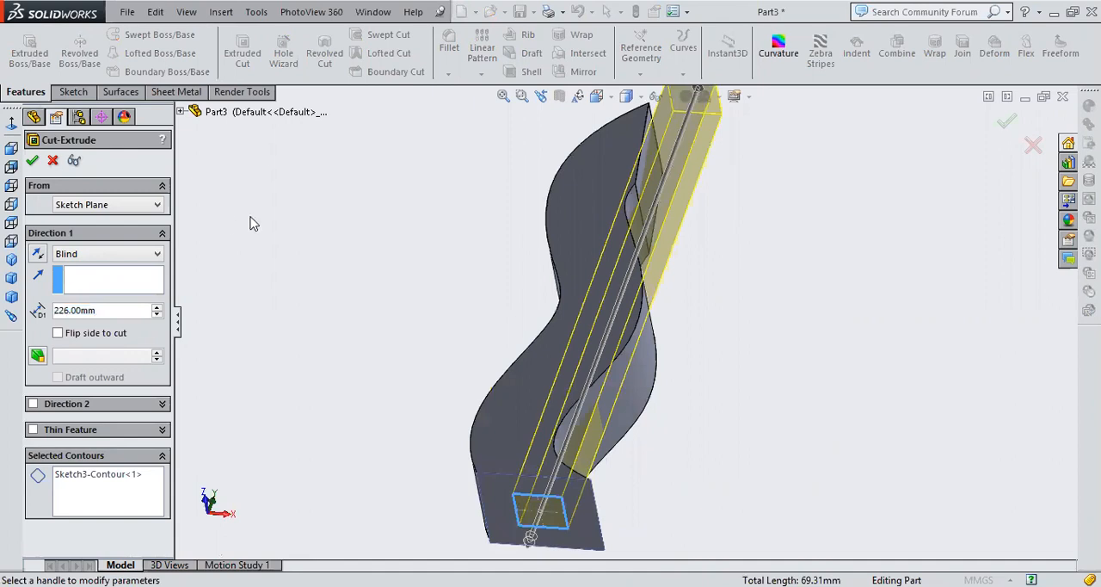
{"action": "left_click", "coordinate": [364, 248]}
{"action": "scroll", "coordinate": [365, 248], "scroll_direction": "up", "scroll_amount": 2}
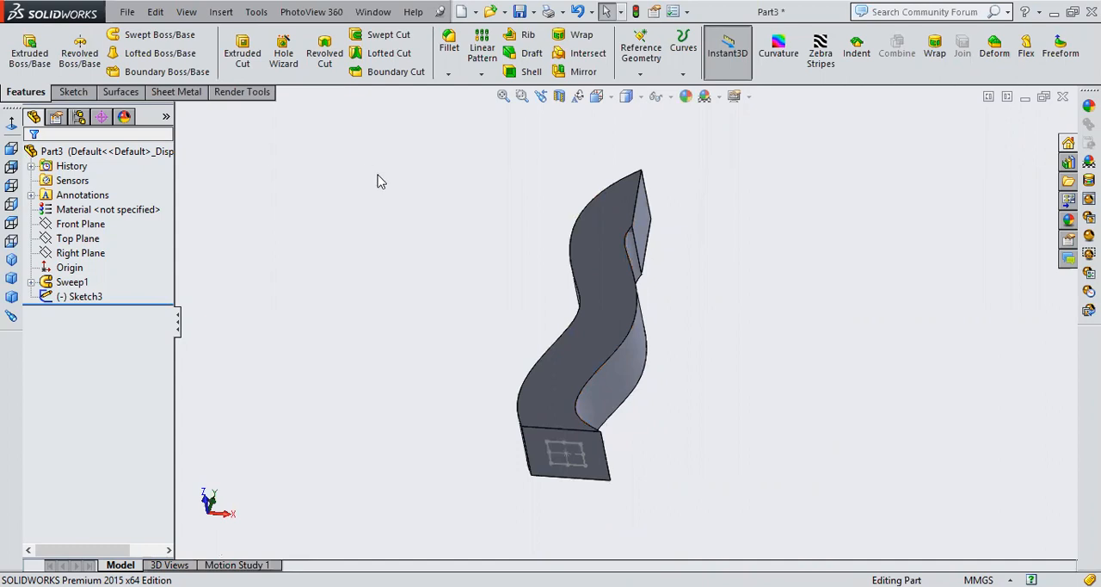
Create a Swept Cut through the body using the small rectangle sketch as the profile and the boss sweep's spline sketch as the path
{"action": "left_click", "coordinate": [387, 36]}
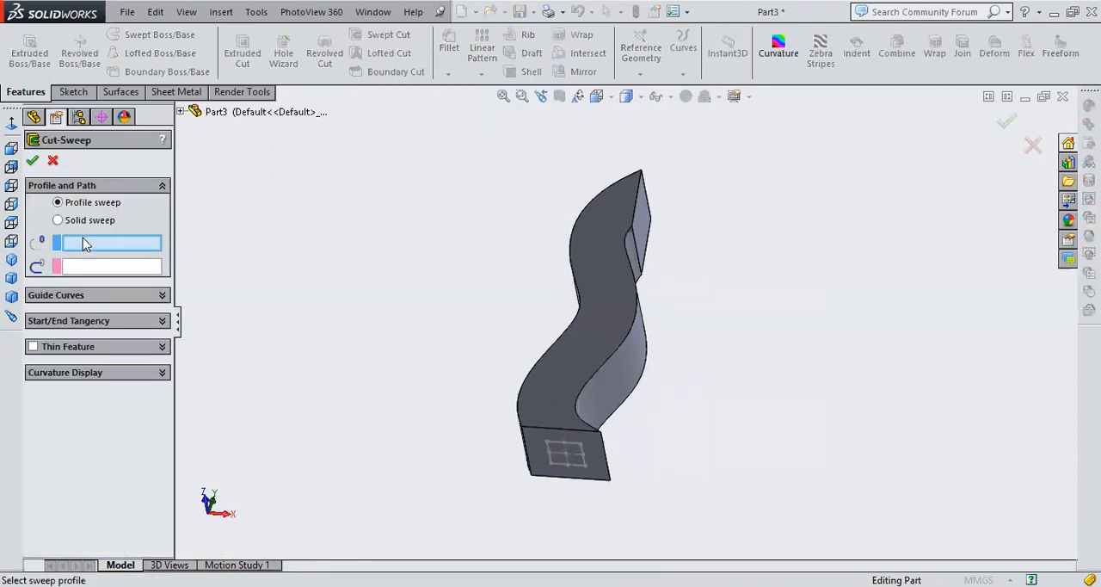
{"action": "left_click", "coordinate": [570, 441]}
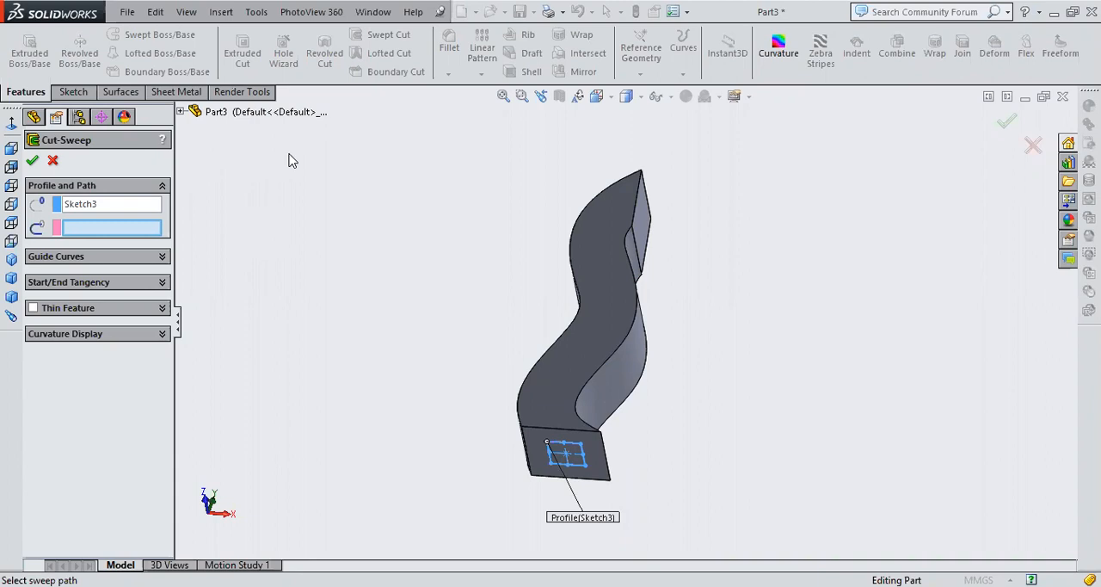
{"action": "left_click", "coordinate": [182, 113]}
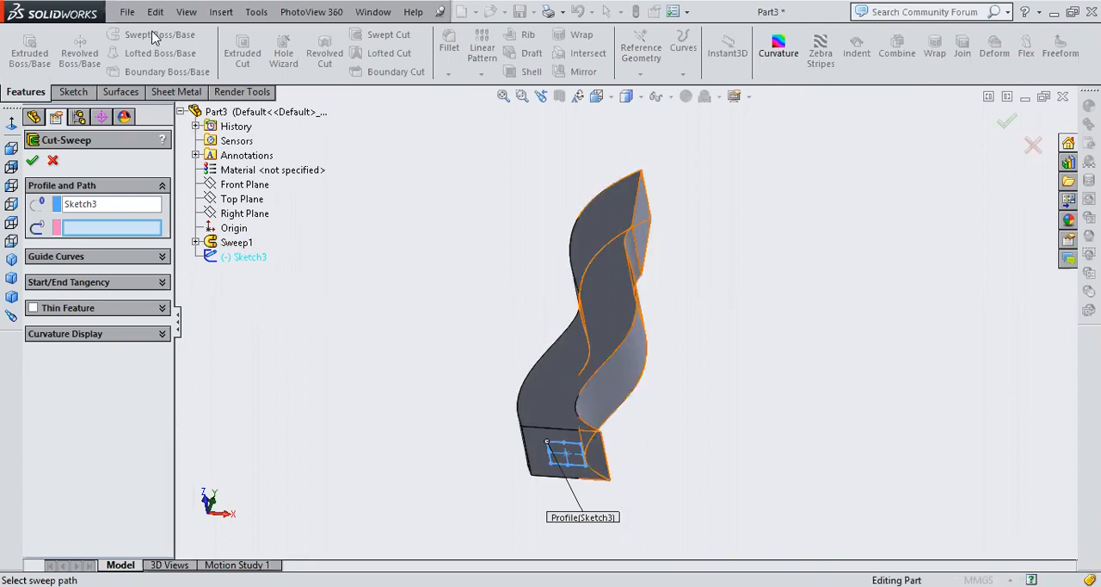
{"action": "left_click", "coordinate": [196, 242]}
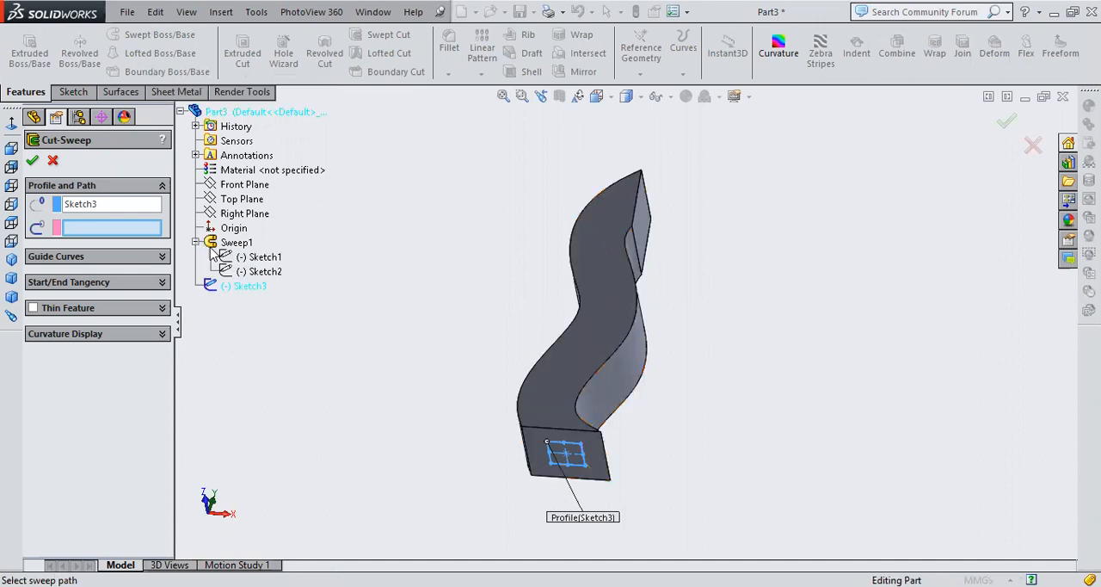
{"action": "left_click", "coordinate": [274, 272]}
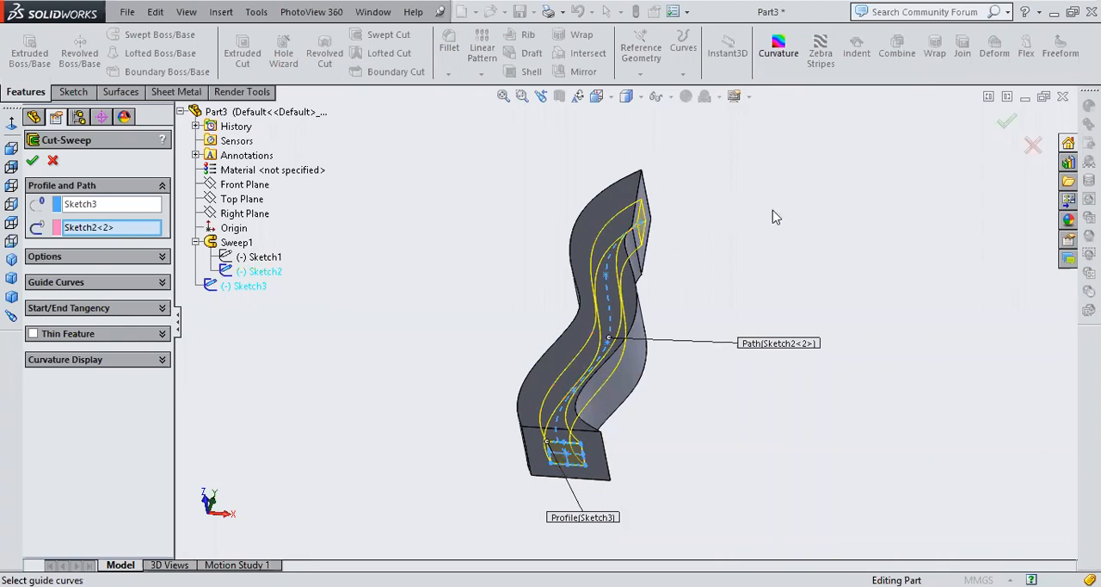
{"action": "left_click", "coordinate": [1009, 127]}
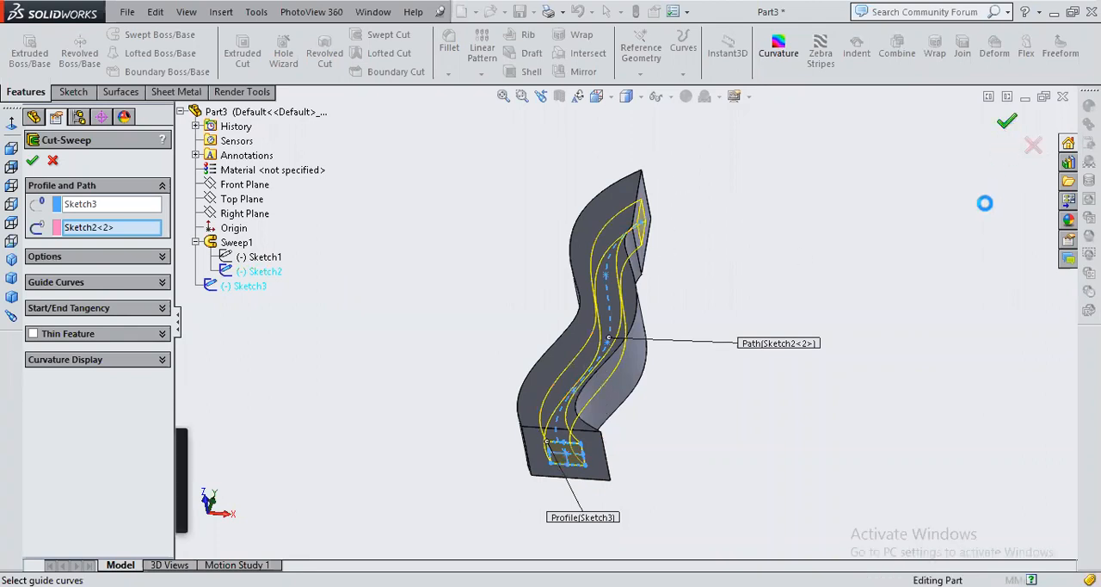
Show the part isometrically, set its display style to Hidden Lines Visible, and inspect the swept channel inside the body
{"action": "middle_click_drag", "start_coordinate": [811, 248], "coordinate": [786, 342]}
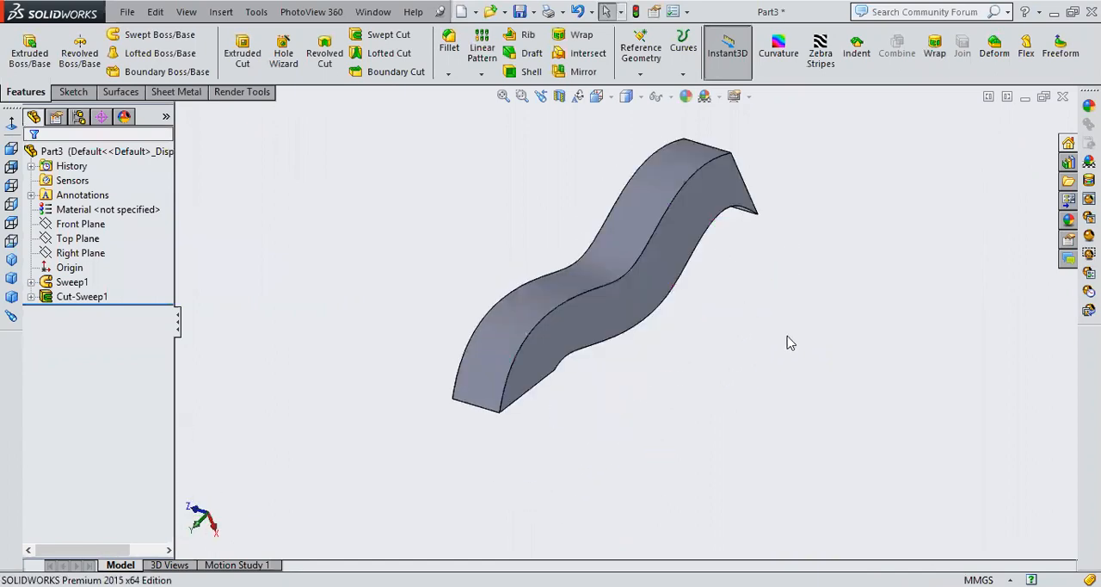
{"action": "left_click", "coordinate": [12, 259]}
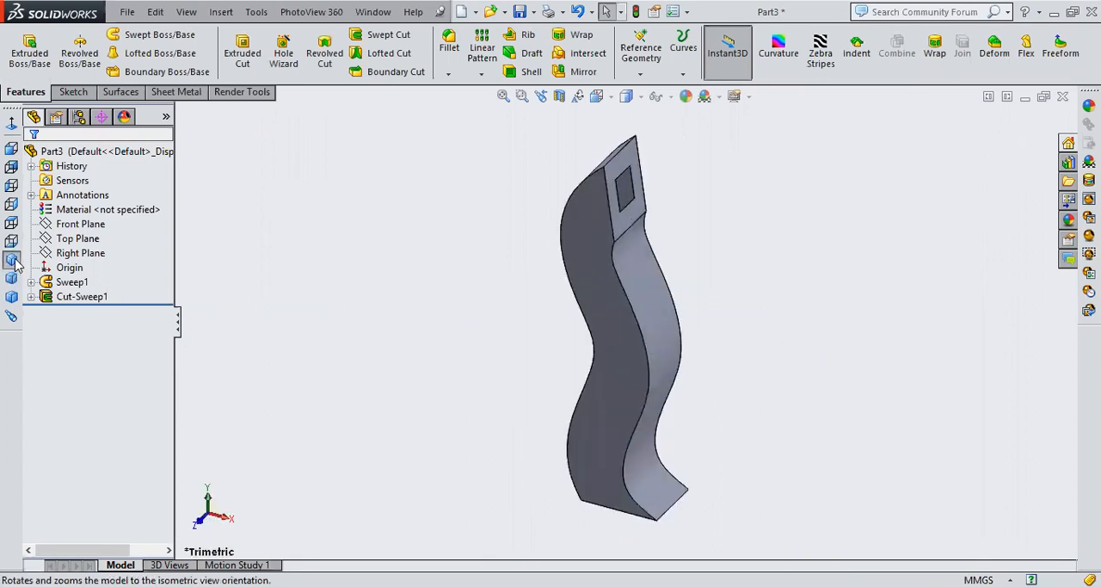
{"action": "left_click", "coordinate": [640, 97]}
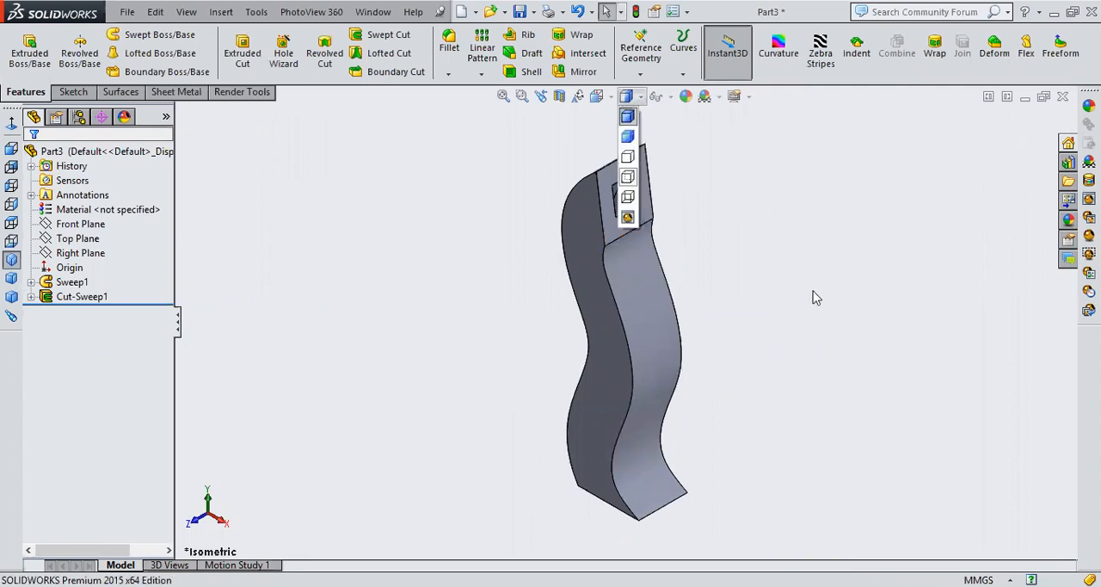
{"action": "middle_click_drag", "start_coordinate": [798, 262], "coordinate": [823, 332]}
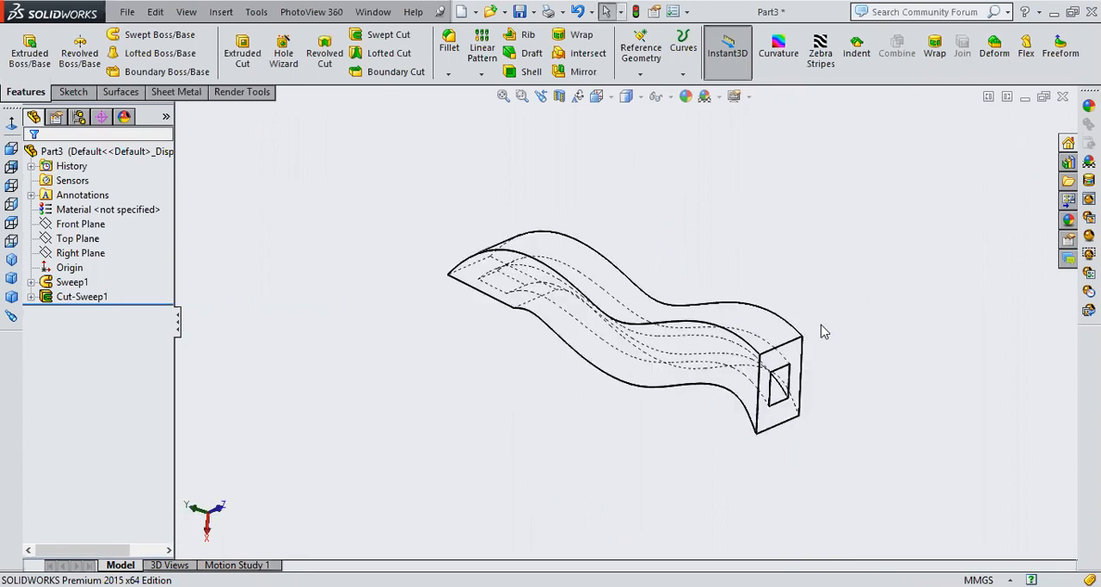